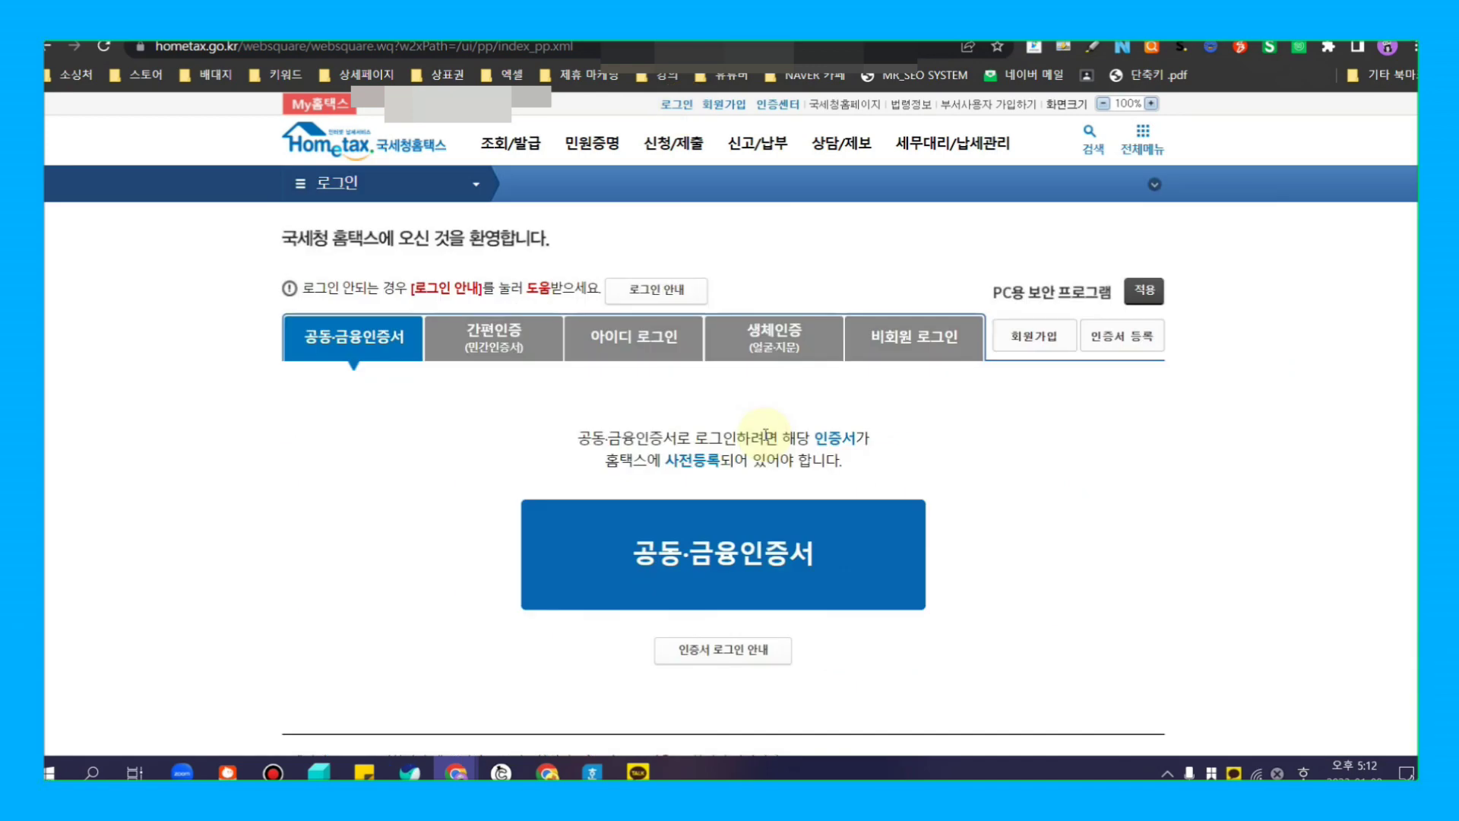
pyautogui.hotkey('ctrl', 'alt', 'd')
pyautogui.moveTo(550, 279); pyautogui.dragTo(696, 403)
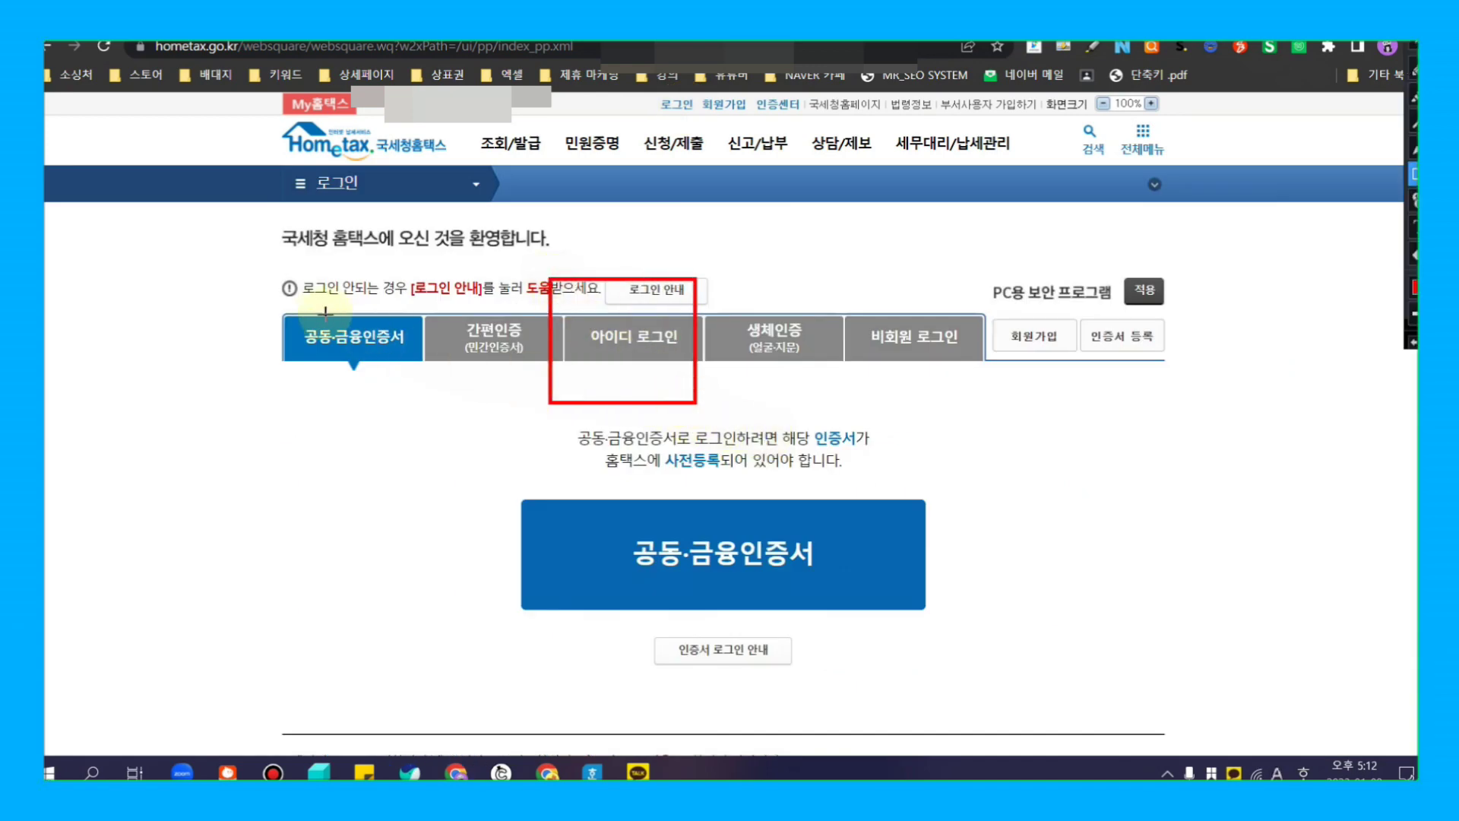
pyautogui.moveTo(295, 297); pyautogui.dragTo(429, 384)
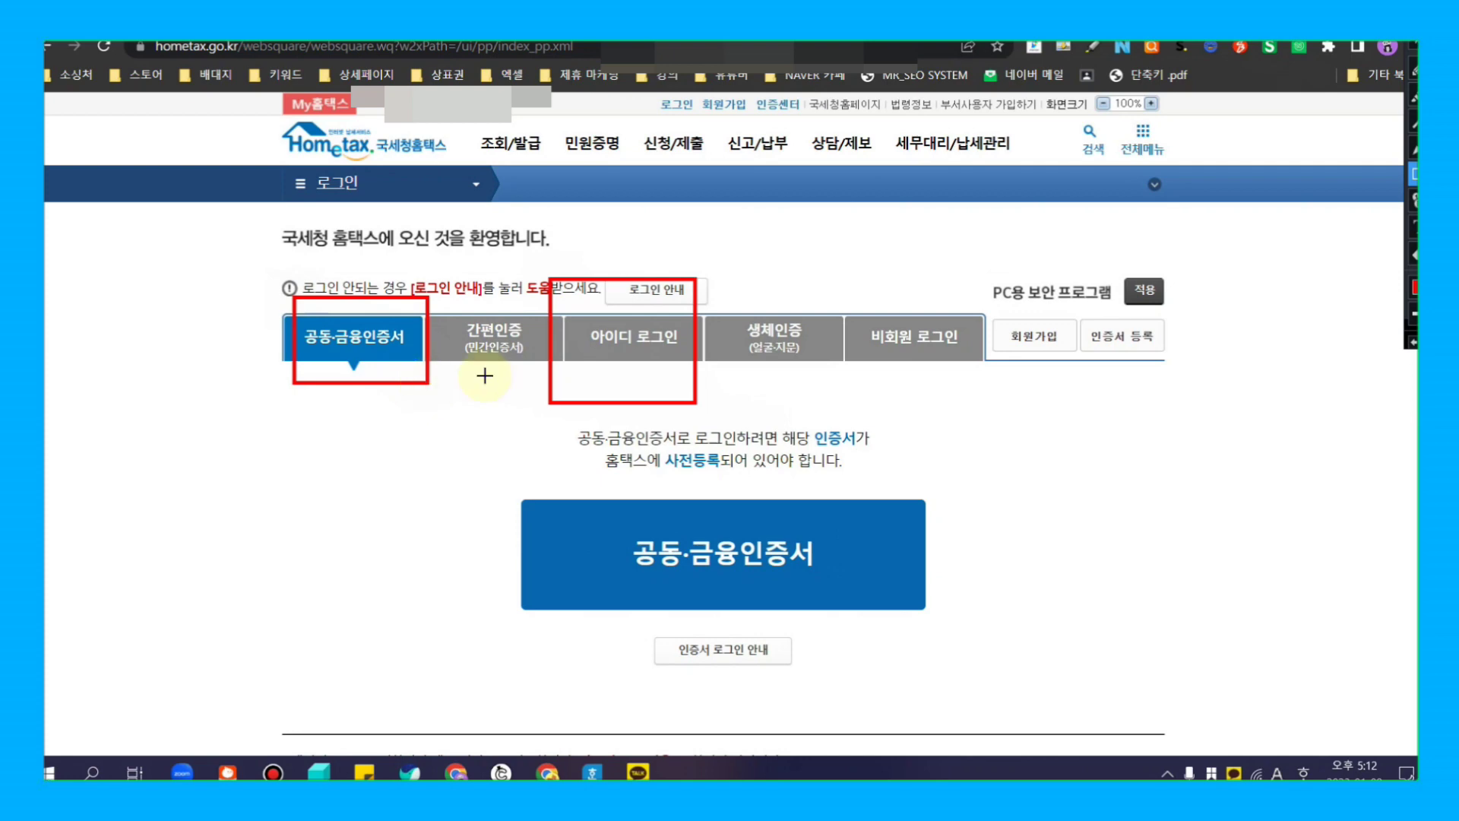
pyautogui.press('Escape')
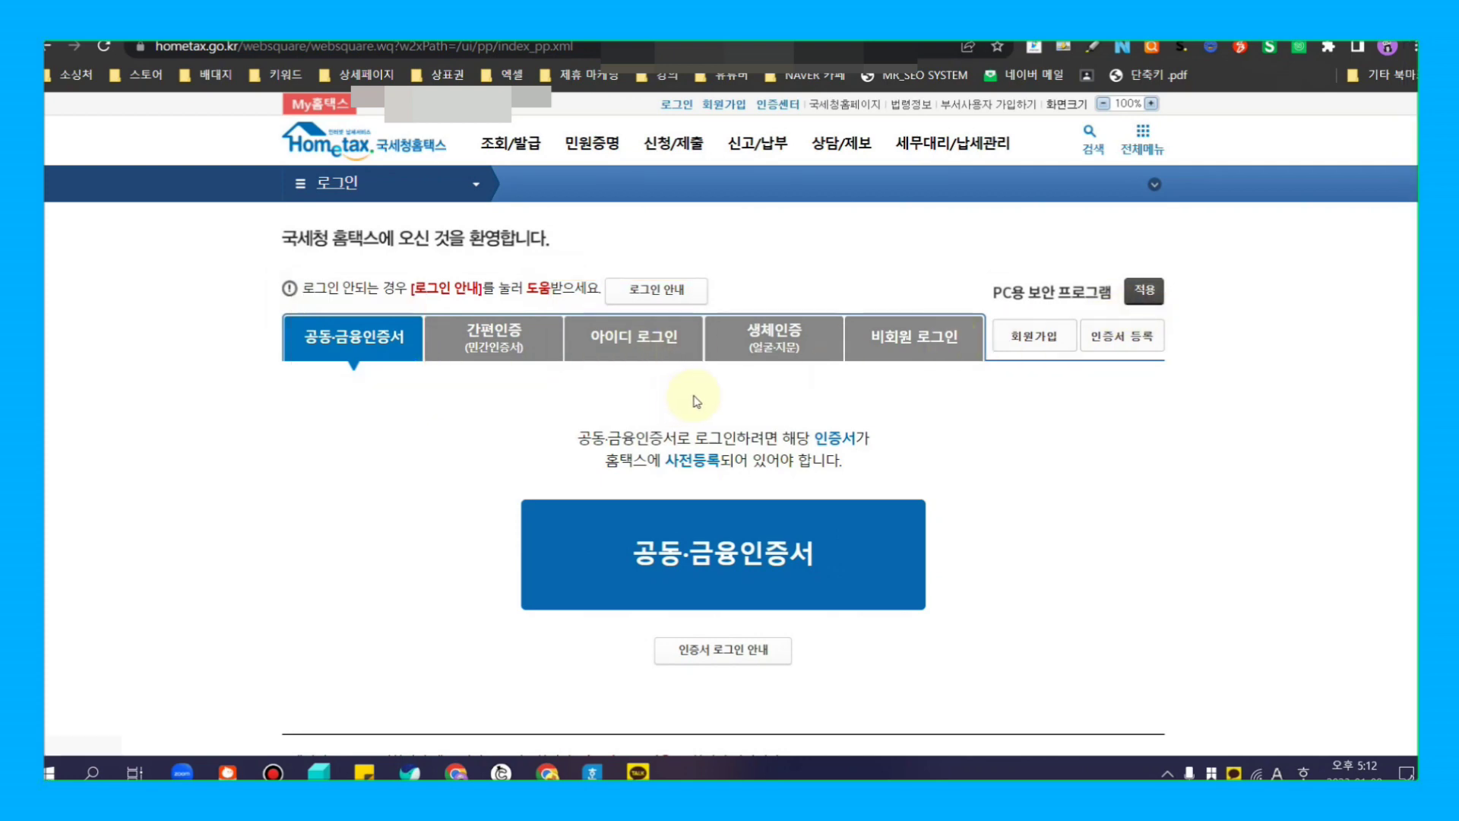
# Step: Log in with the joint/financial certificate and open the simplified individual business registration for mail-order sales (통신판매업)
pyautogui.click(755, 537)
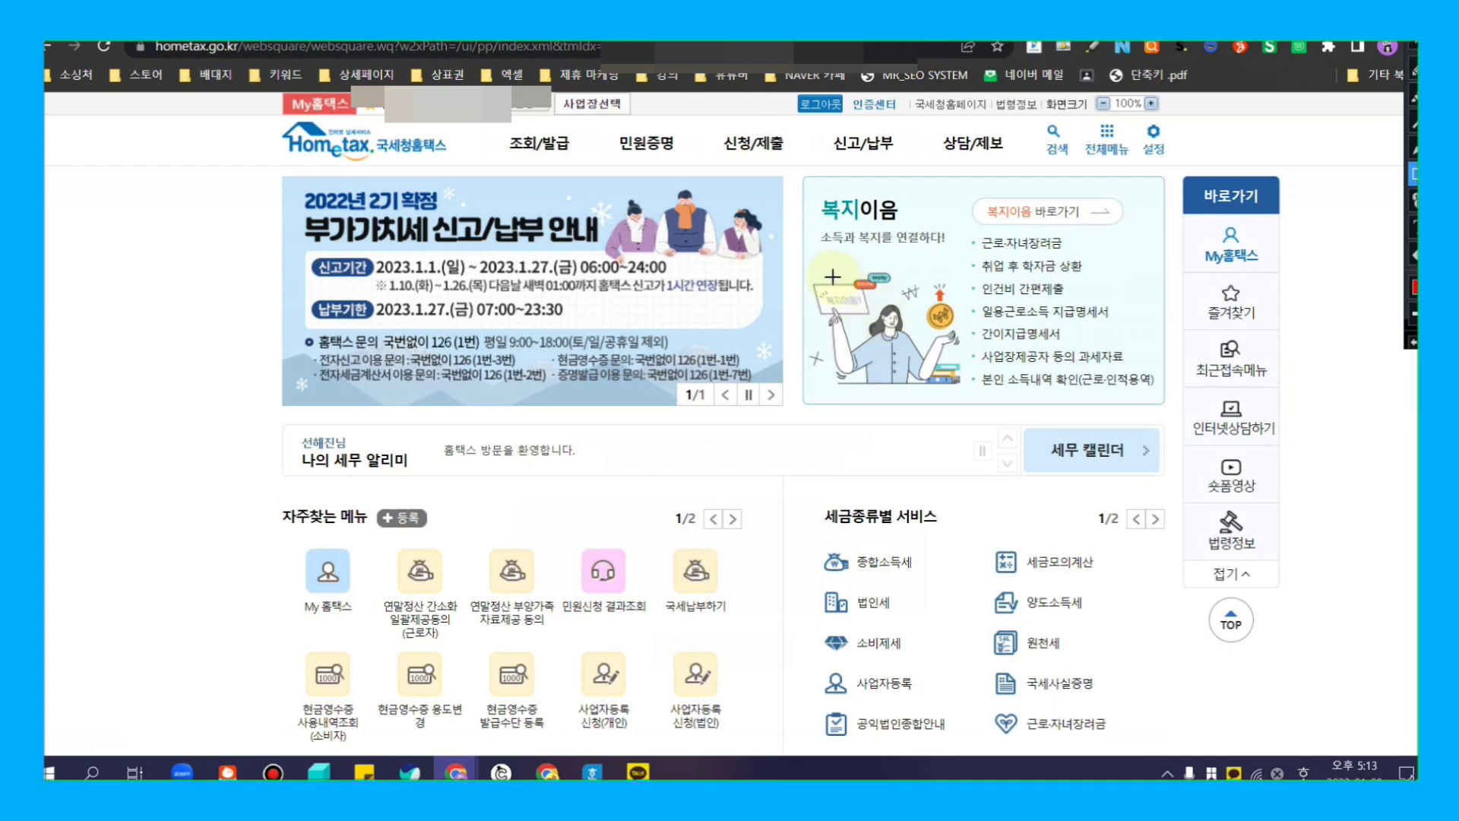
pyautogui.moveTo(699, 119); pyautogui.dragTo(796, 175)
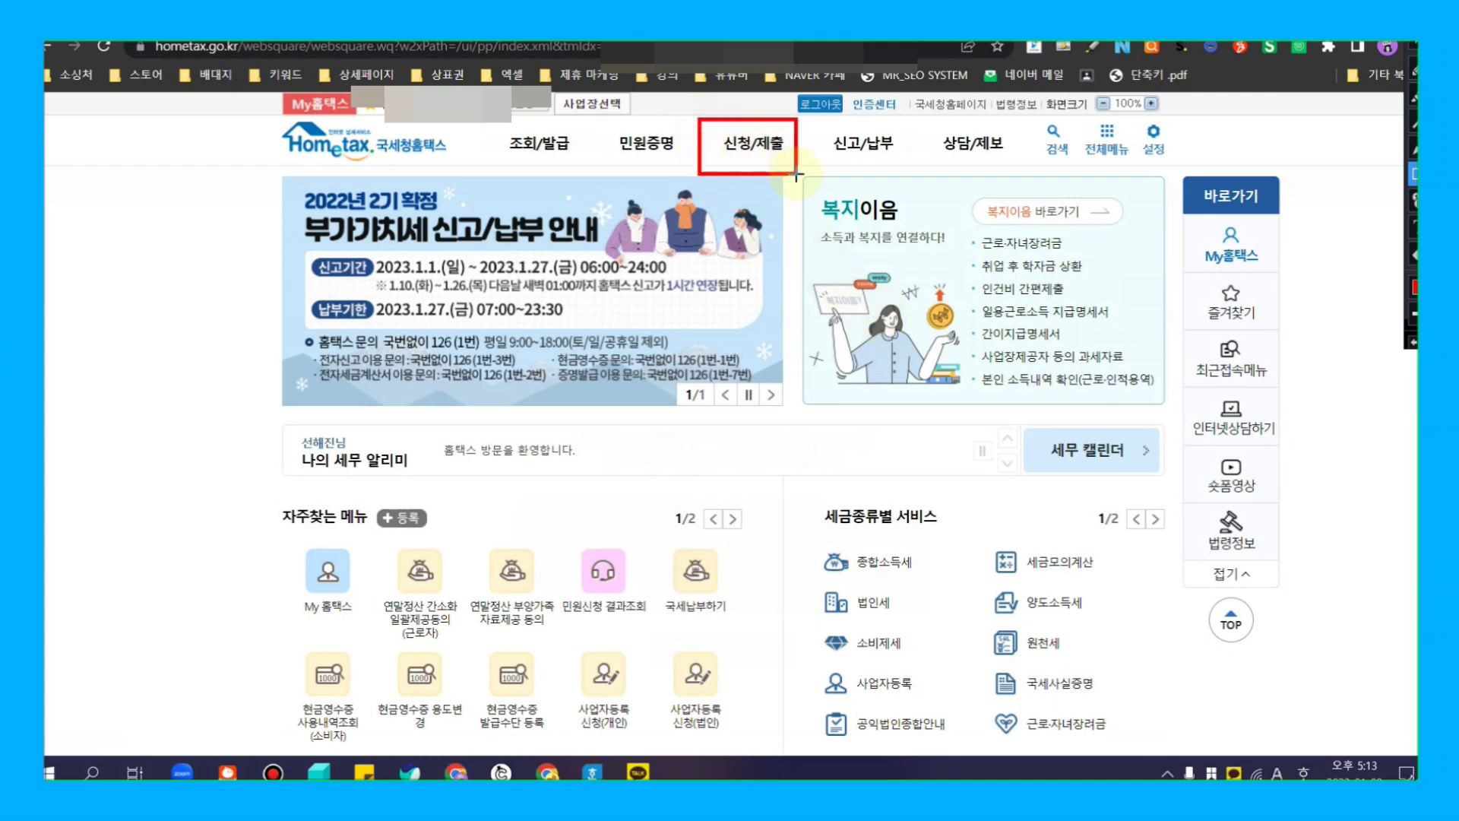
pyautogui.press('Escape')
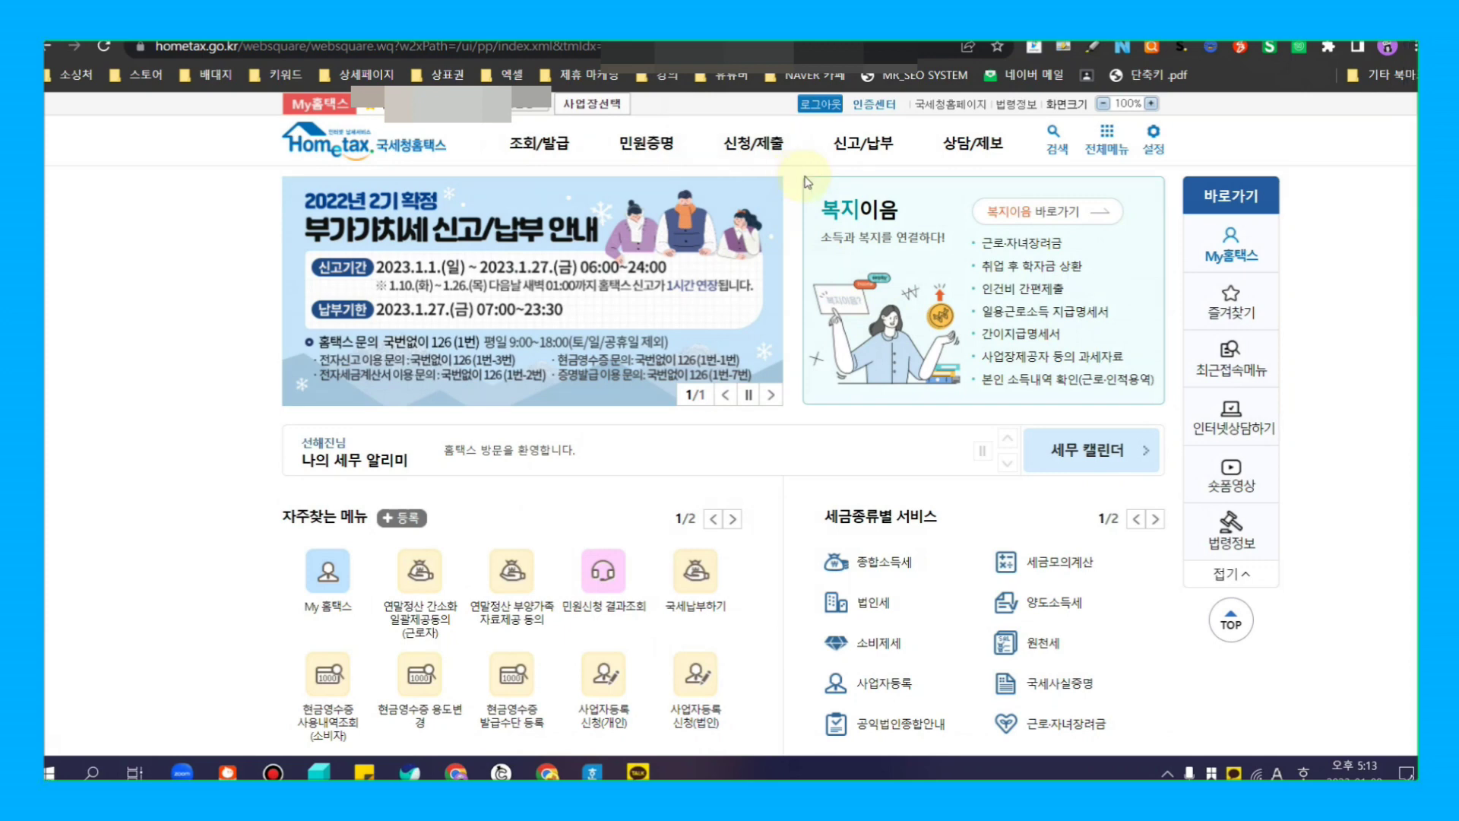
pyautogui.moveTo(768, 148)
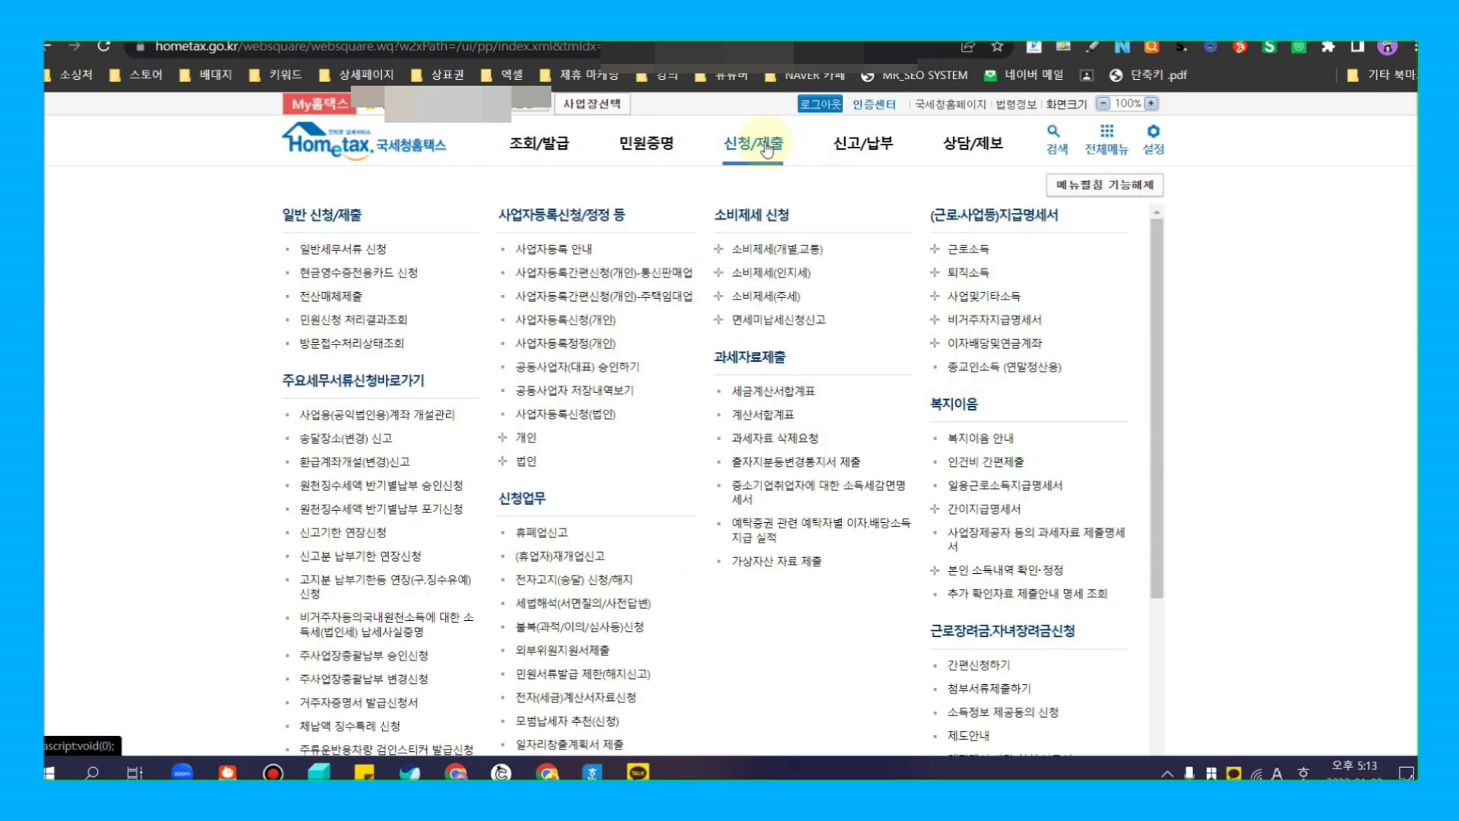
pyautogui.click(627, 274)
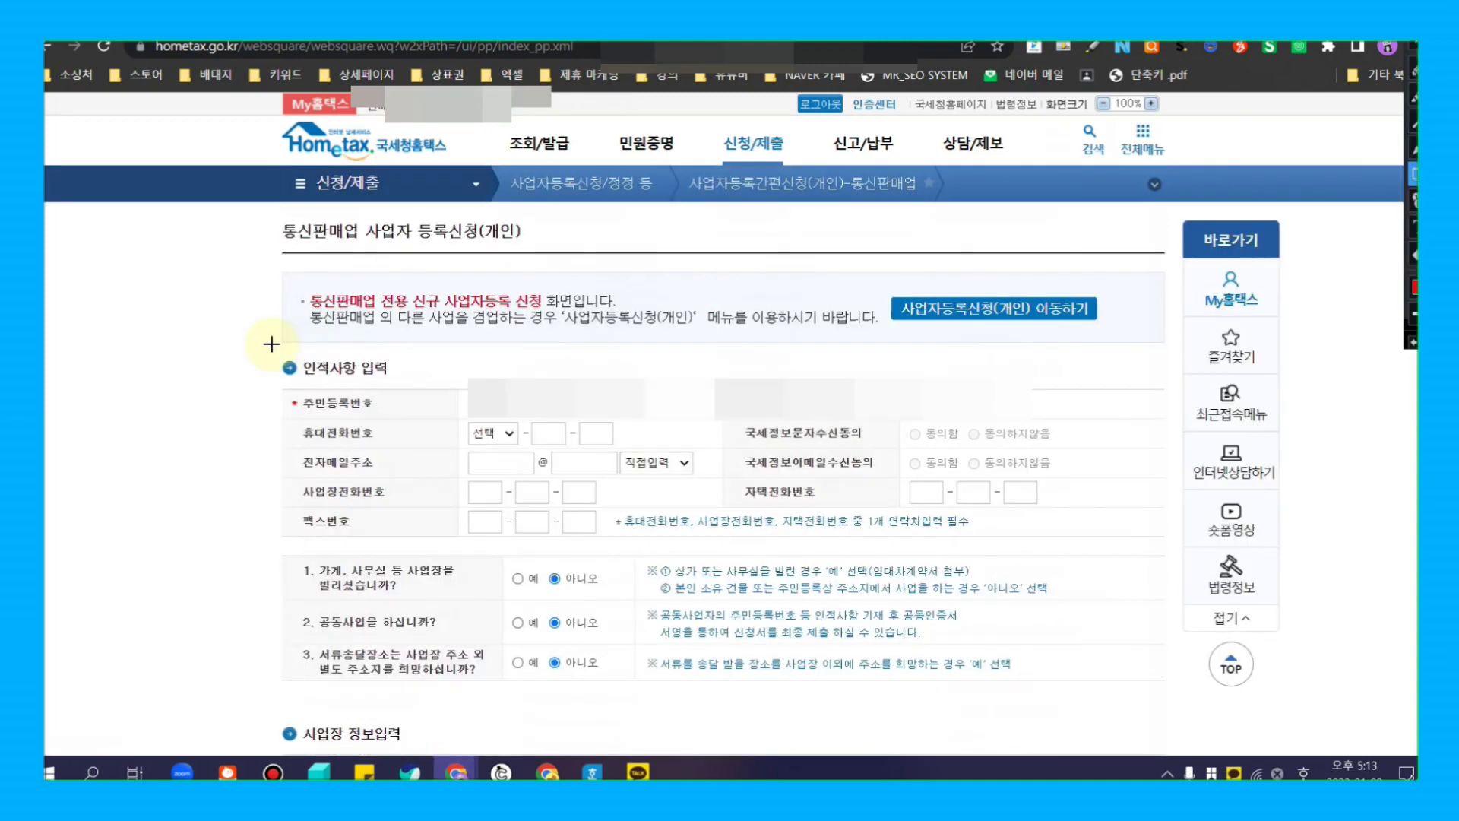
# Step: Enter the applicant's mobile phone number and agree to receive tax information by text message (동의함)
pyautogui.moveTo(271, 344)
pyautogui.mouseDown()
pyautogui.moveTo(315, 380)
pyautogui.moveTo(1081, 560)
pyautogui.mouseUp()
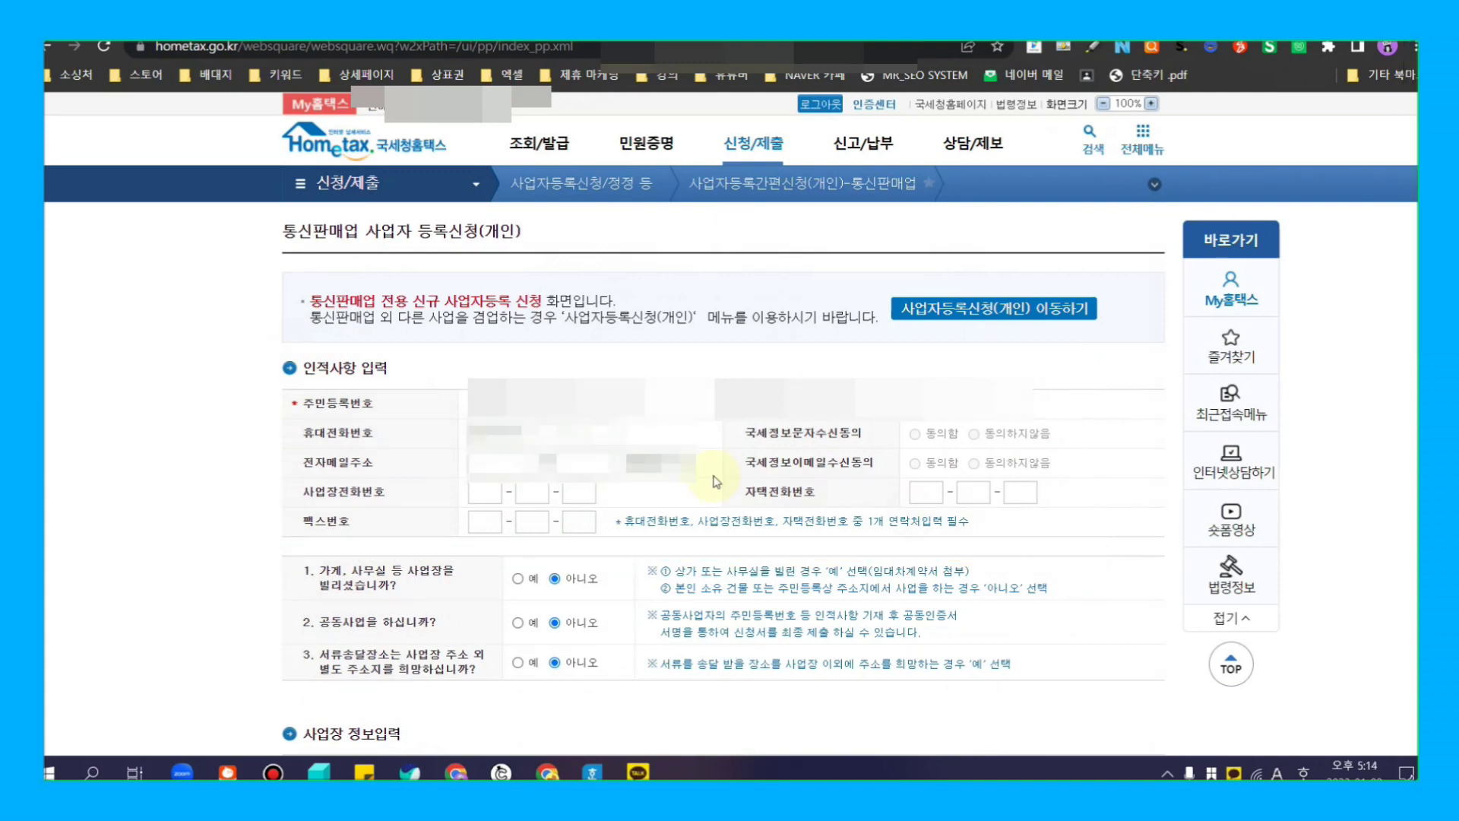
pyautogui.click(493, 433)
pyautogui.click(499, 465)
pyautogui.click(553, 435)
pyautogui.click(581, 462)
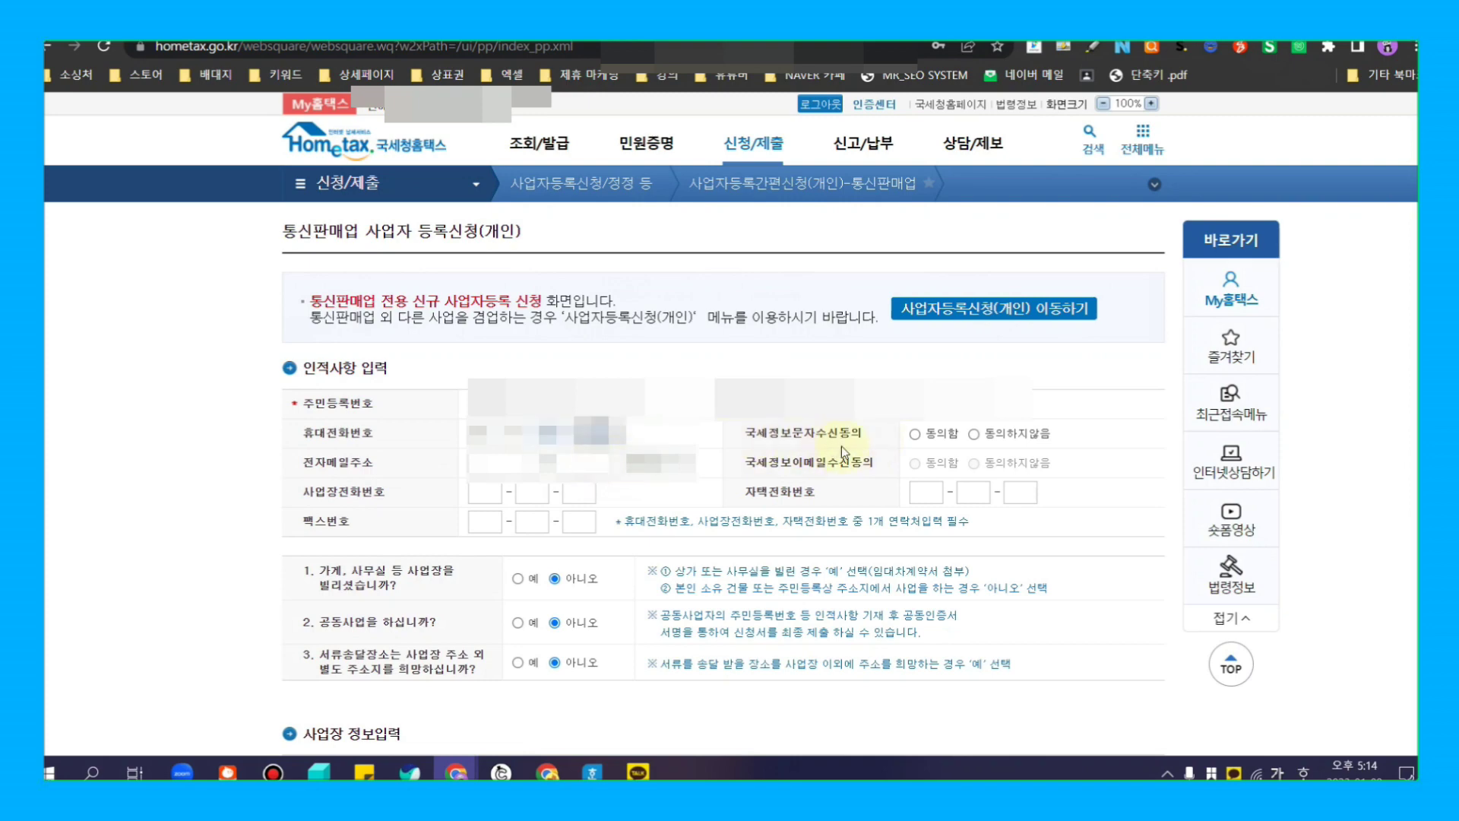
pyautogui.click(915, 434)
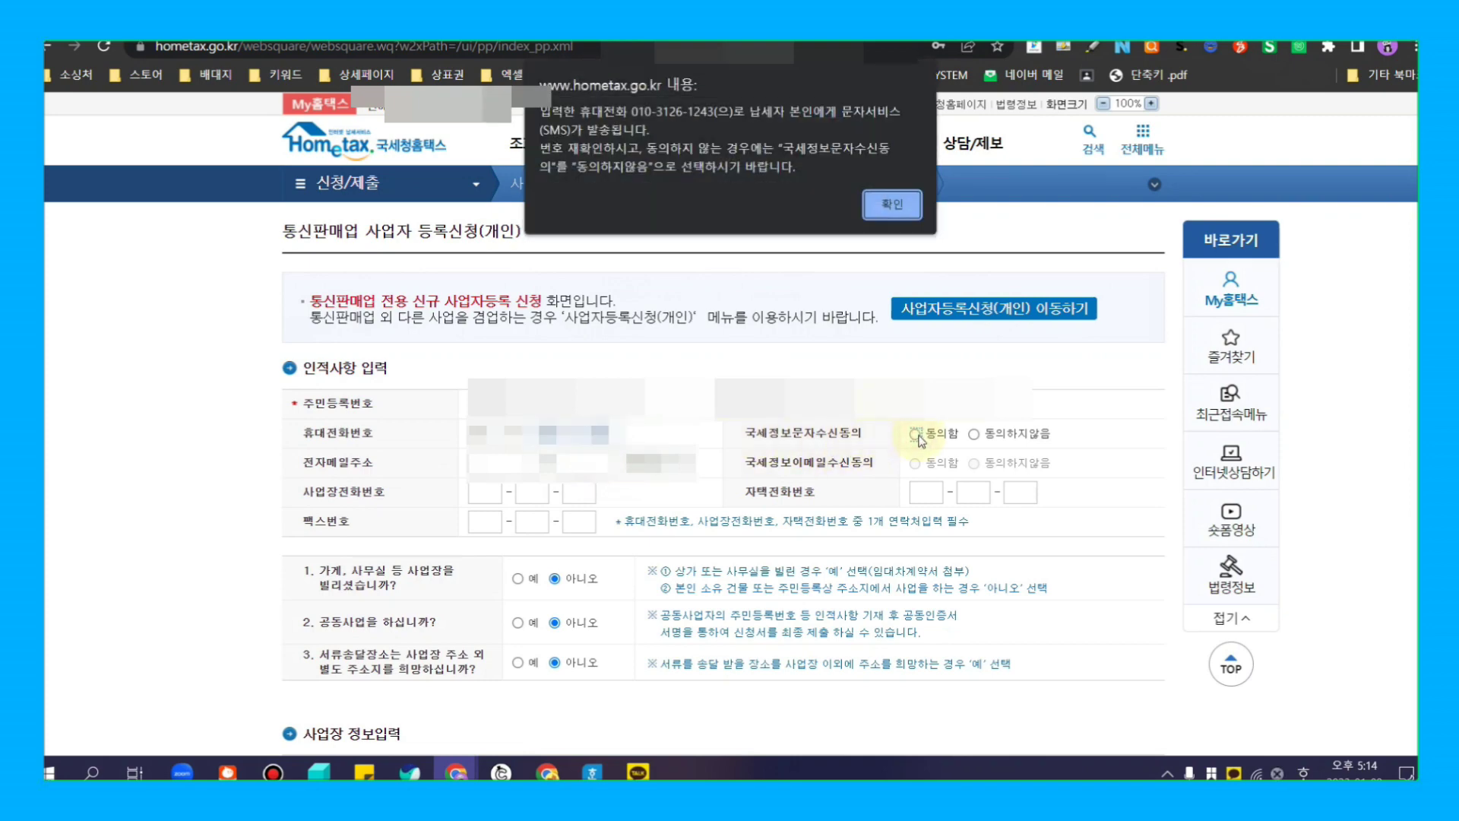
pyautogui.click(897, 204)
# Step: Fill in the applicant's e-mail address with the gmail.com domain and agree to receive tax information by e-mail (동의함)
pyautogui.click(497, 463)
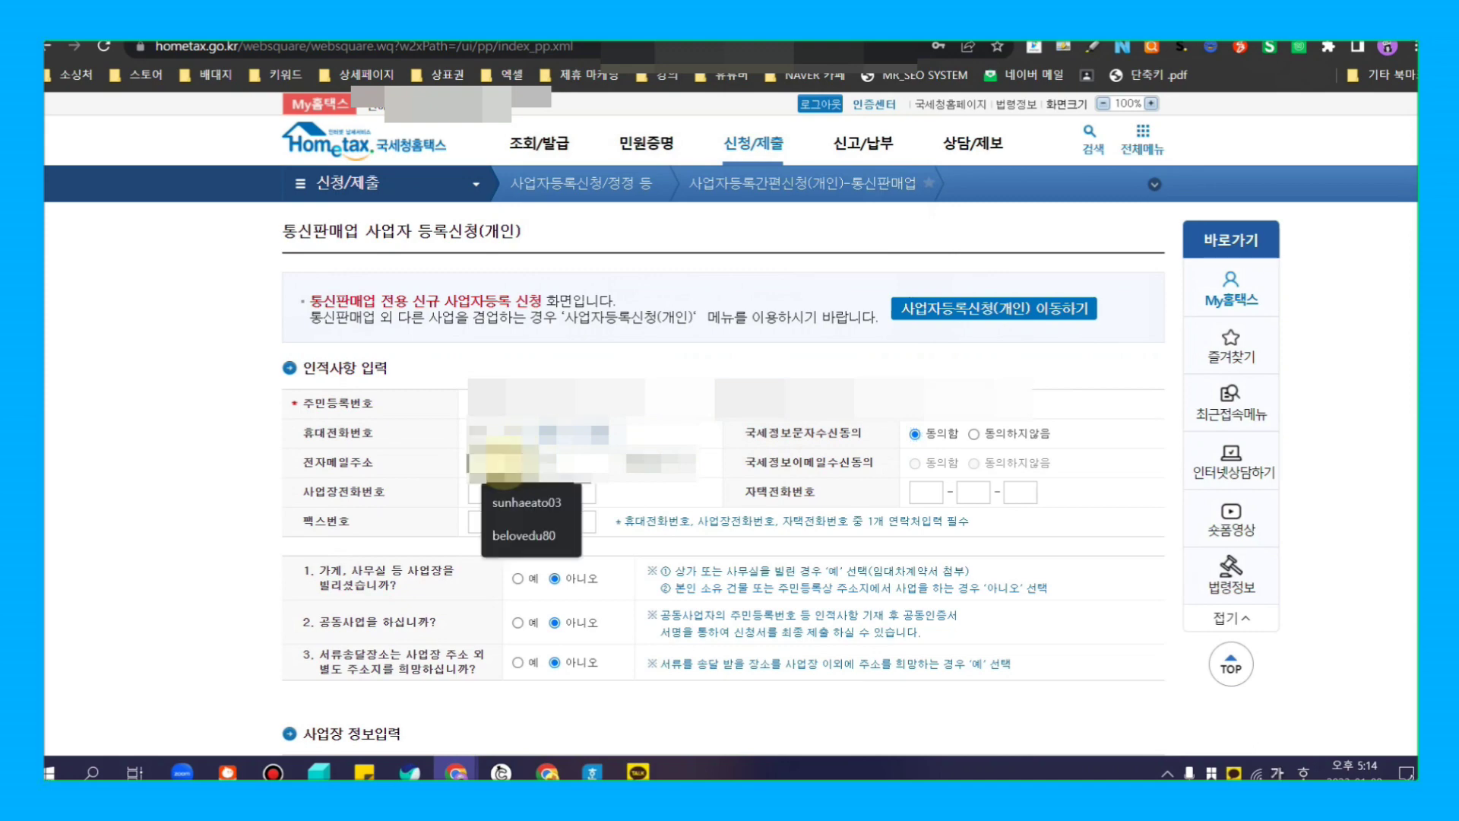
pyautogui.click(526, 503)
pyautogui.click(660, 463)
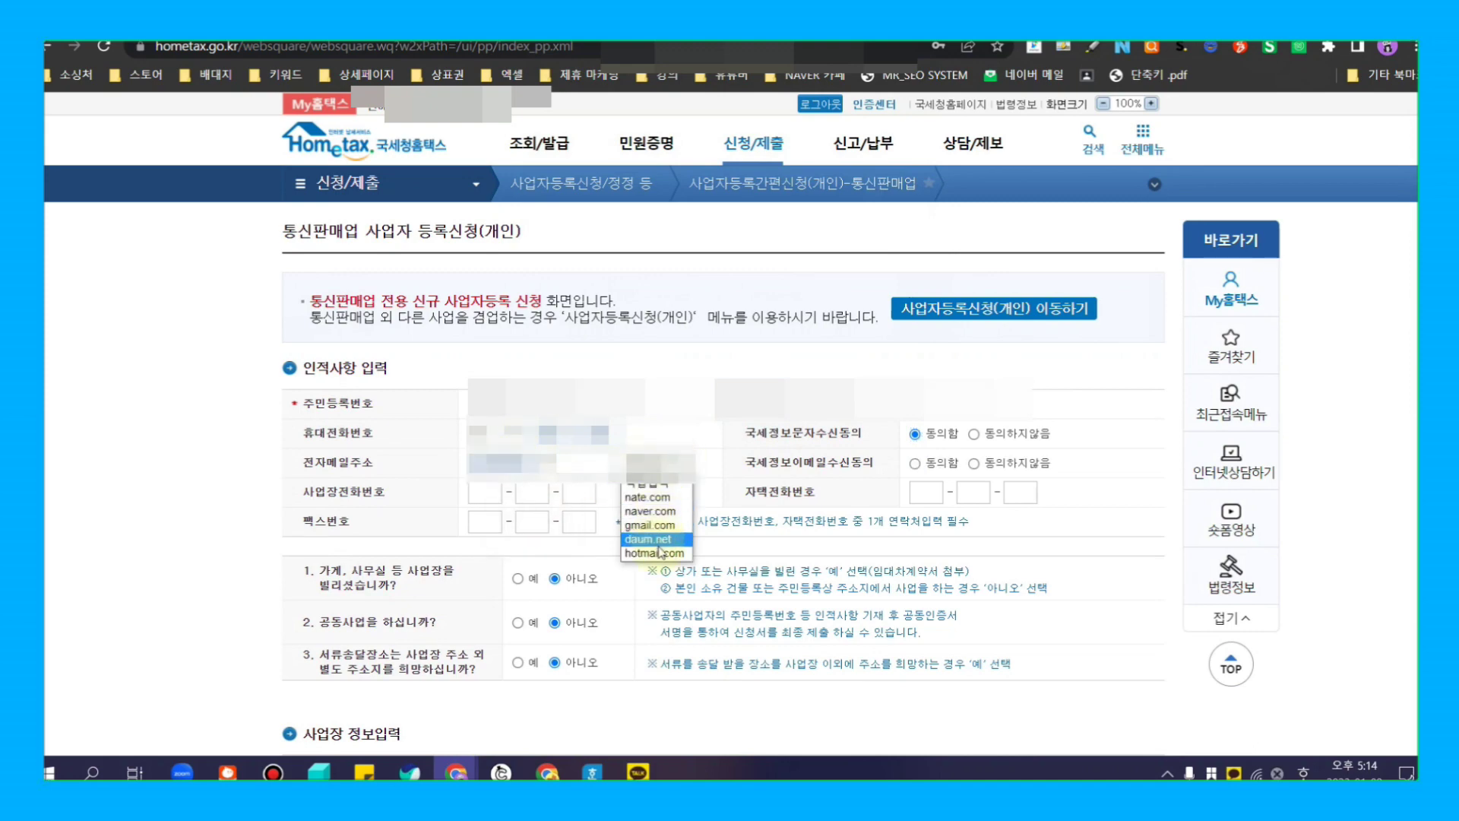
pyautogui.click(659, 526)
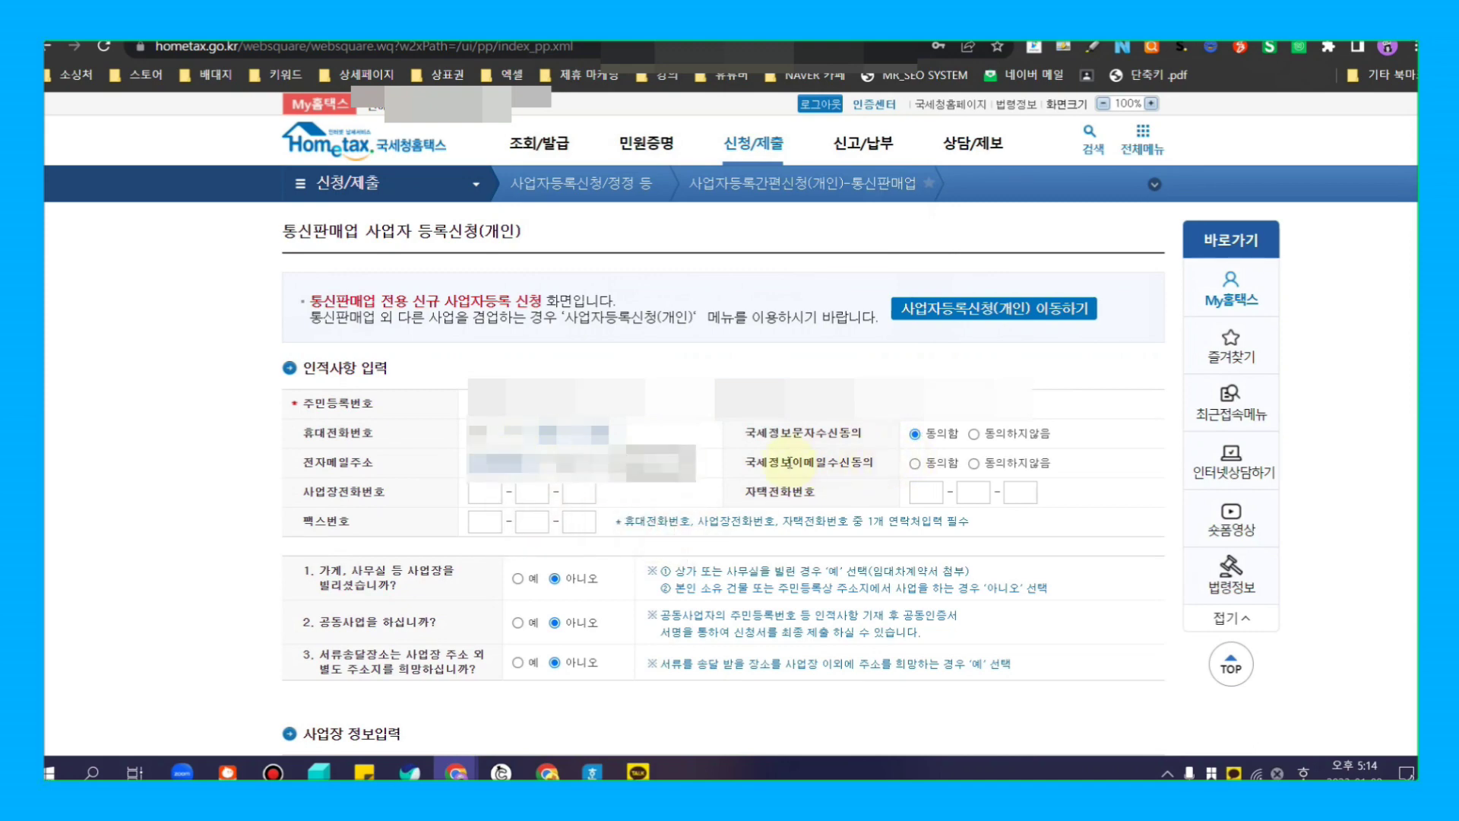
pyautogui.click(915, 463)
# Step: Answer the three workplace questions: 예 for rented premises, 아니오 for joint business, 예 for a separate document delivery address
pyautogui.moveTo(281, 379)
pyautogui.mouseDown()
pyautogui.moveTo(786, 465)
pyautogui.moveTo(1072, 491)
pyautogui.mouseUp()
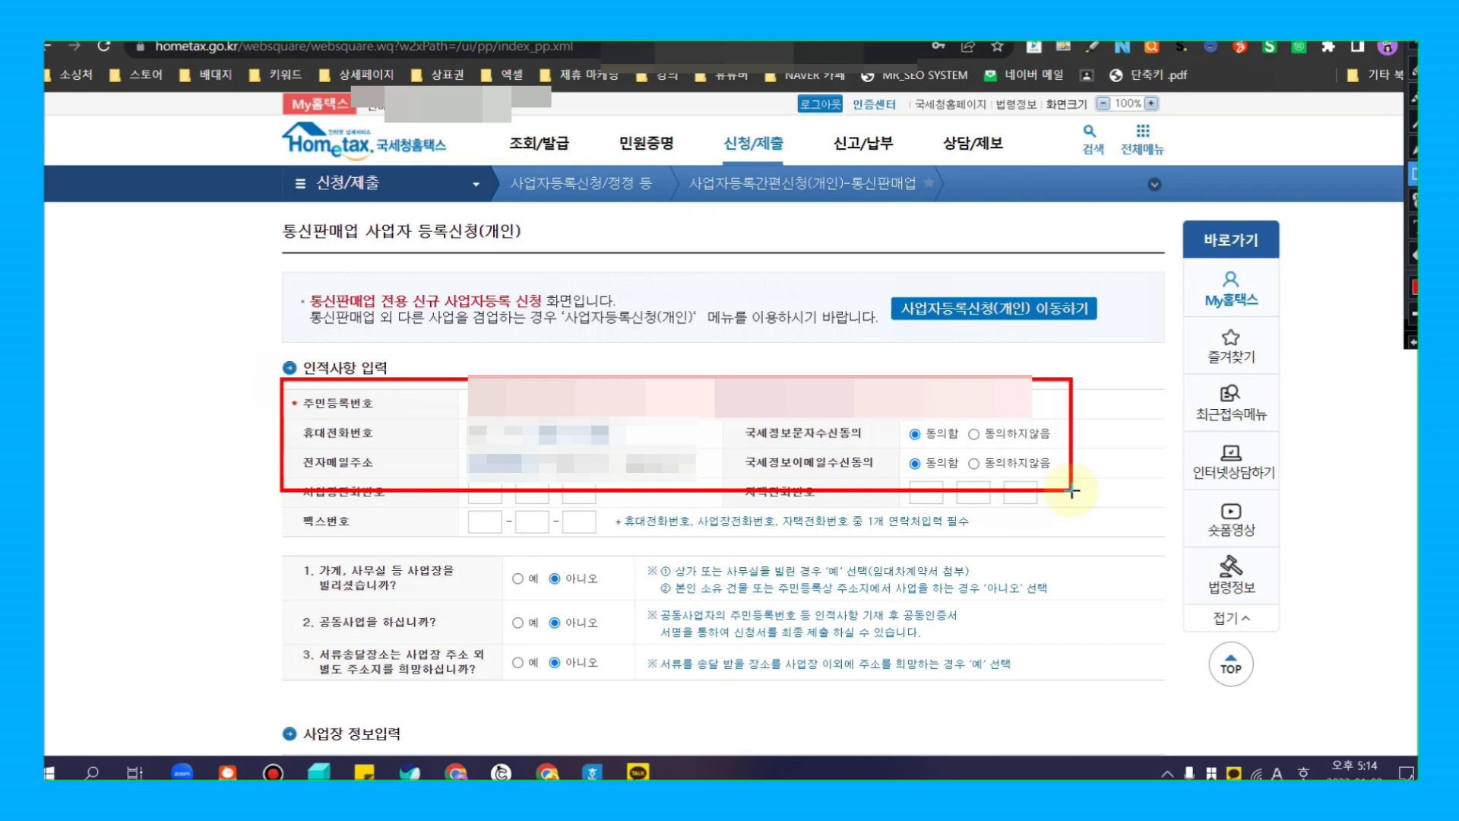
pyautogui.scroll(-1, 274, 461)
pyautogui.moveTo(274, 462); pyautogui.dragTo(1037, 593)
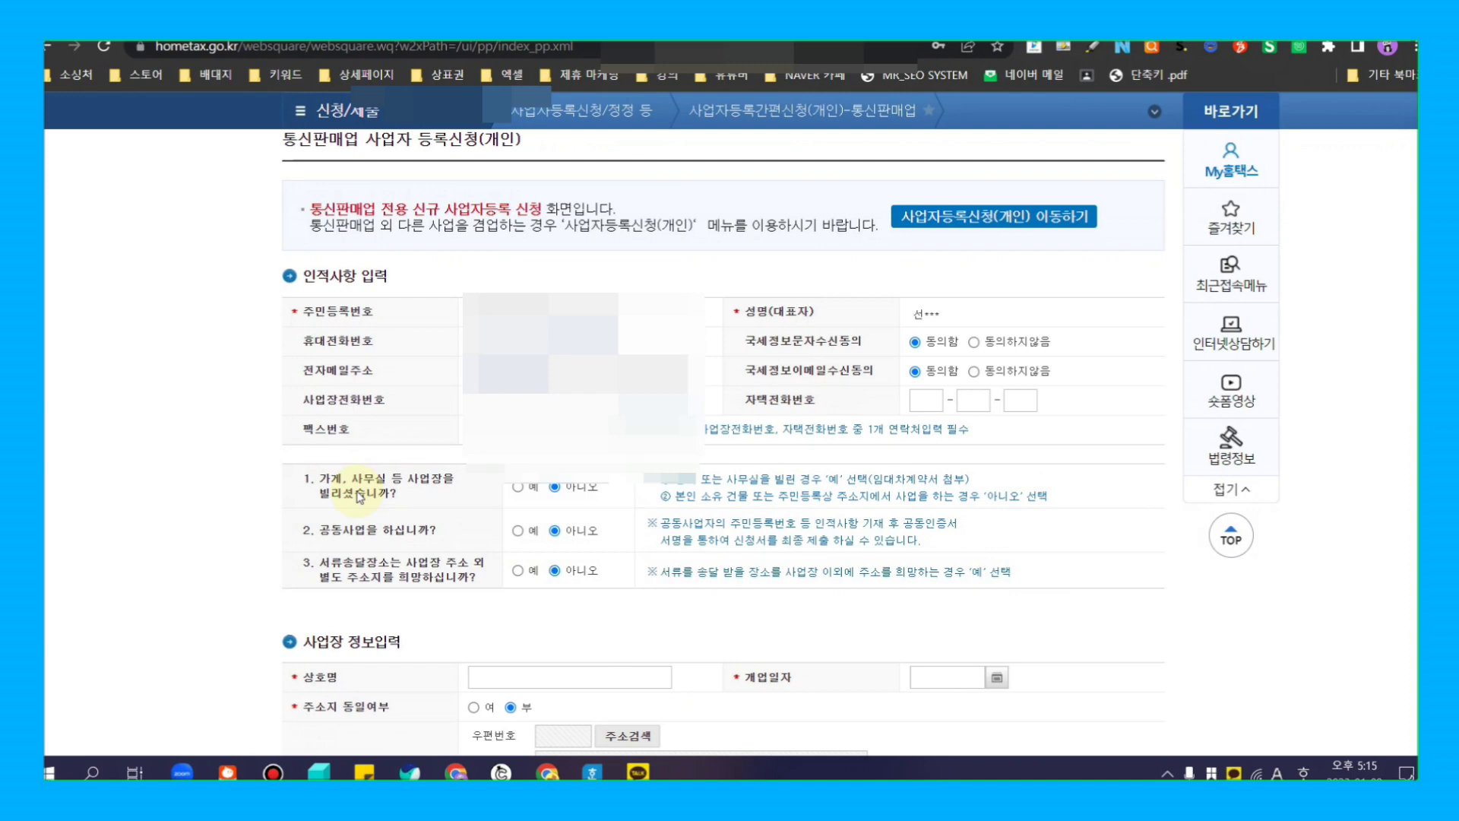
pyautogui.click(518, 487)
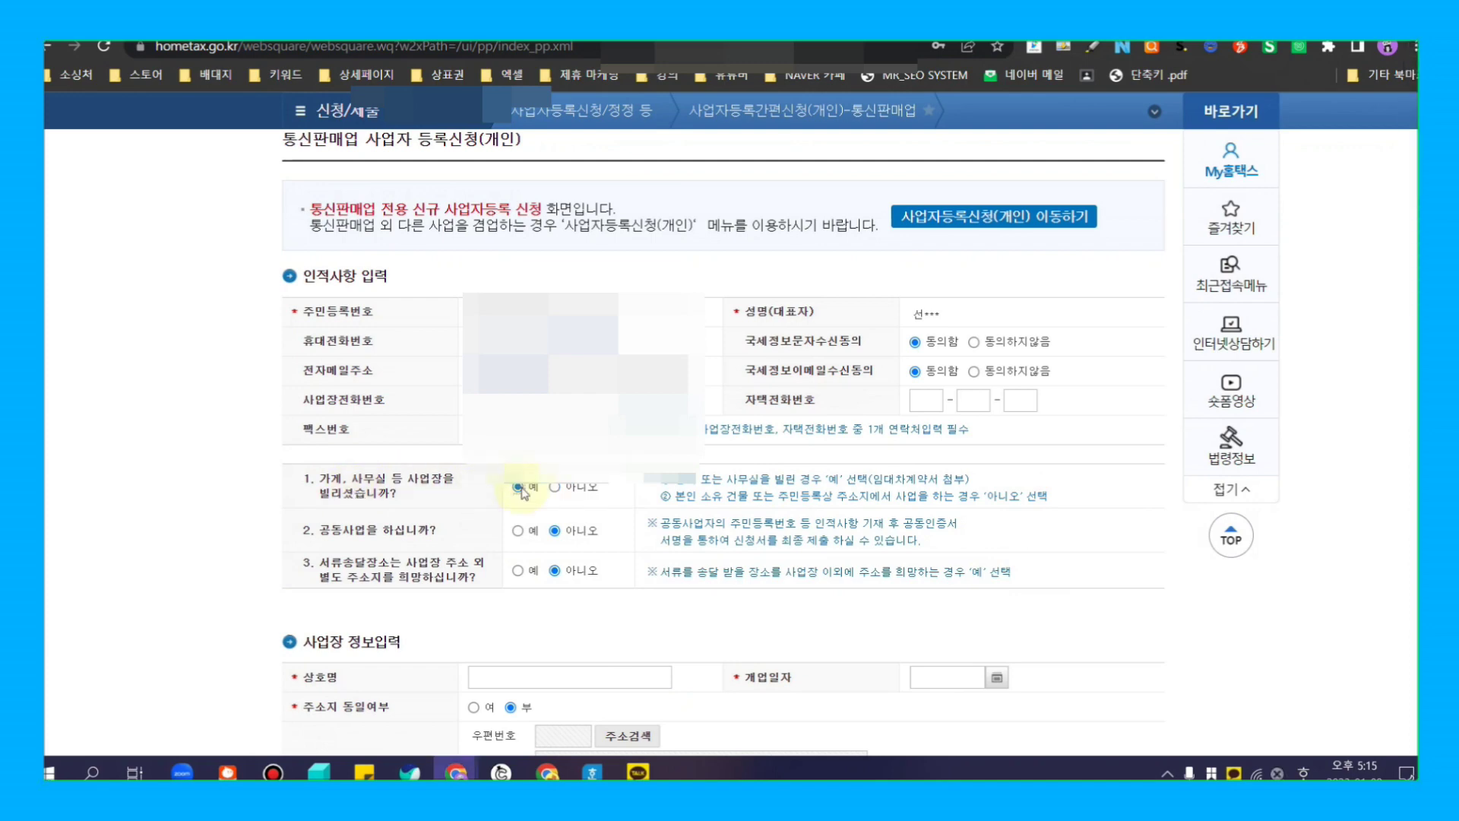
pyautogui.click(557, 531)
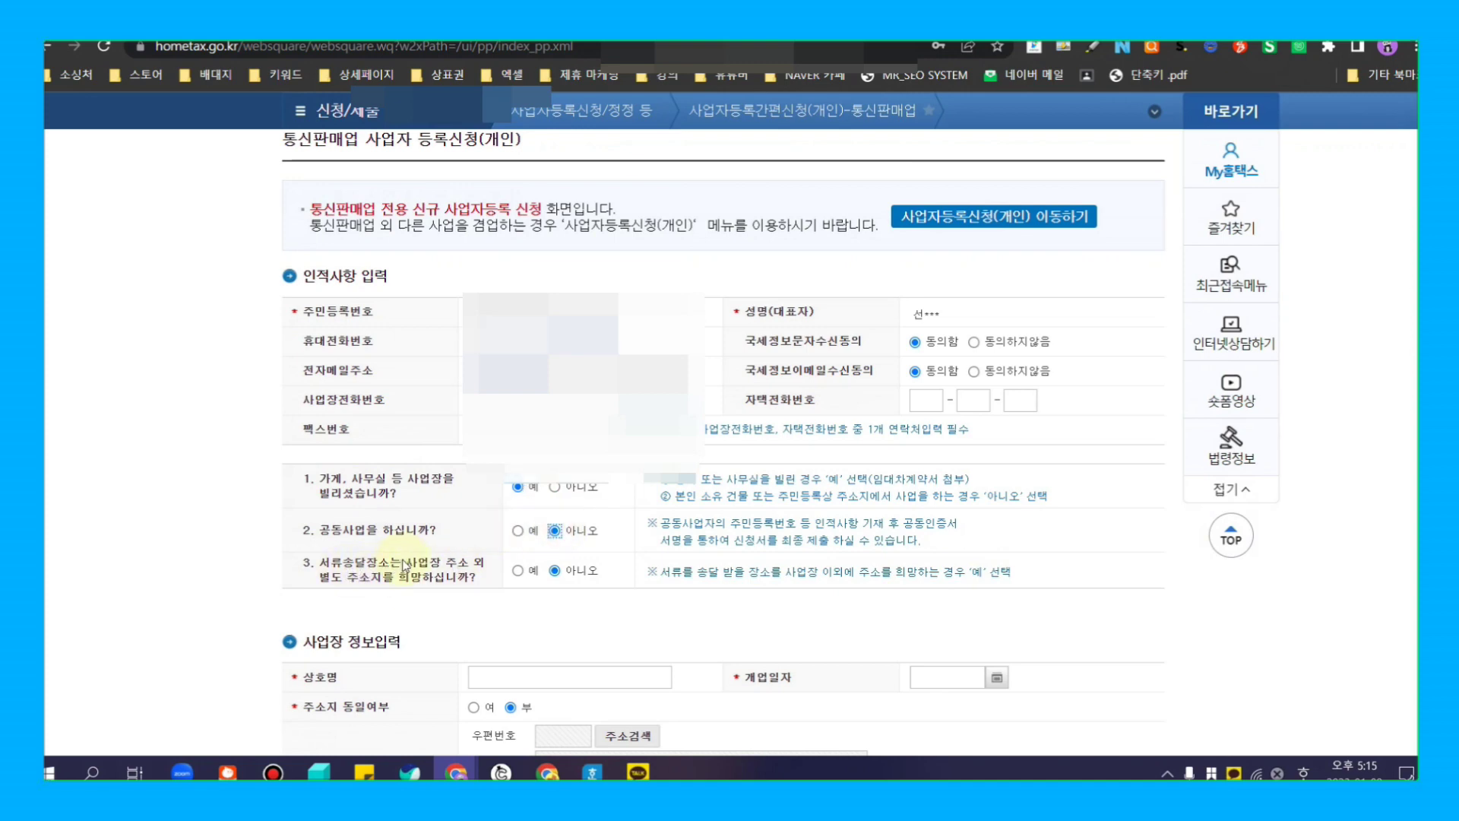
pyautogui.click(519, 570)
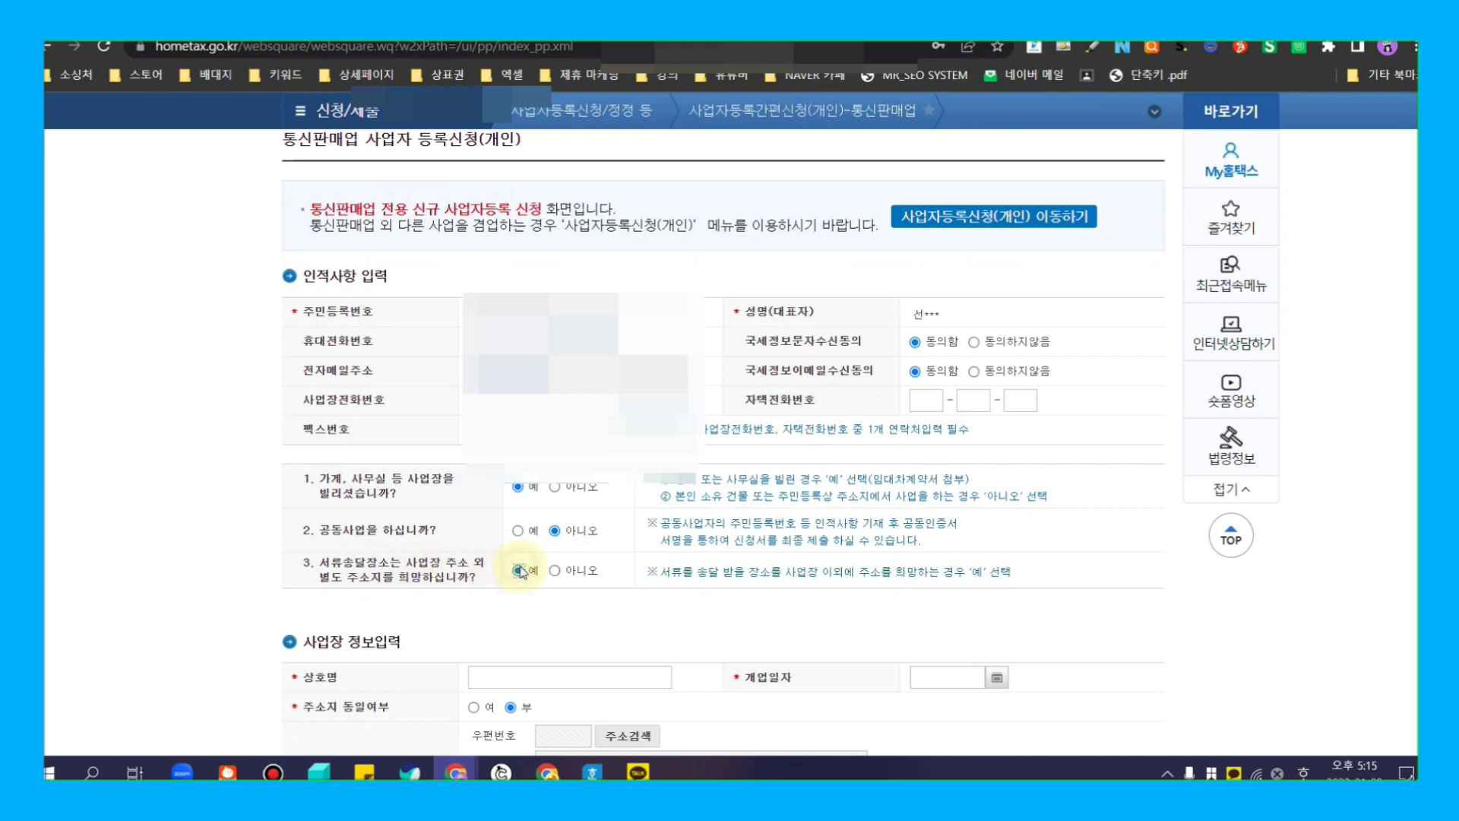
pyautogui.scroll(-2, 613, 571)
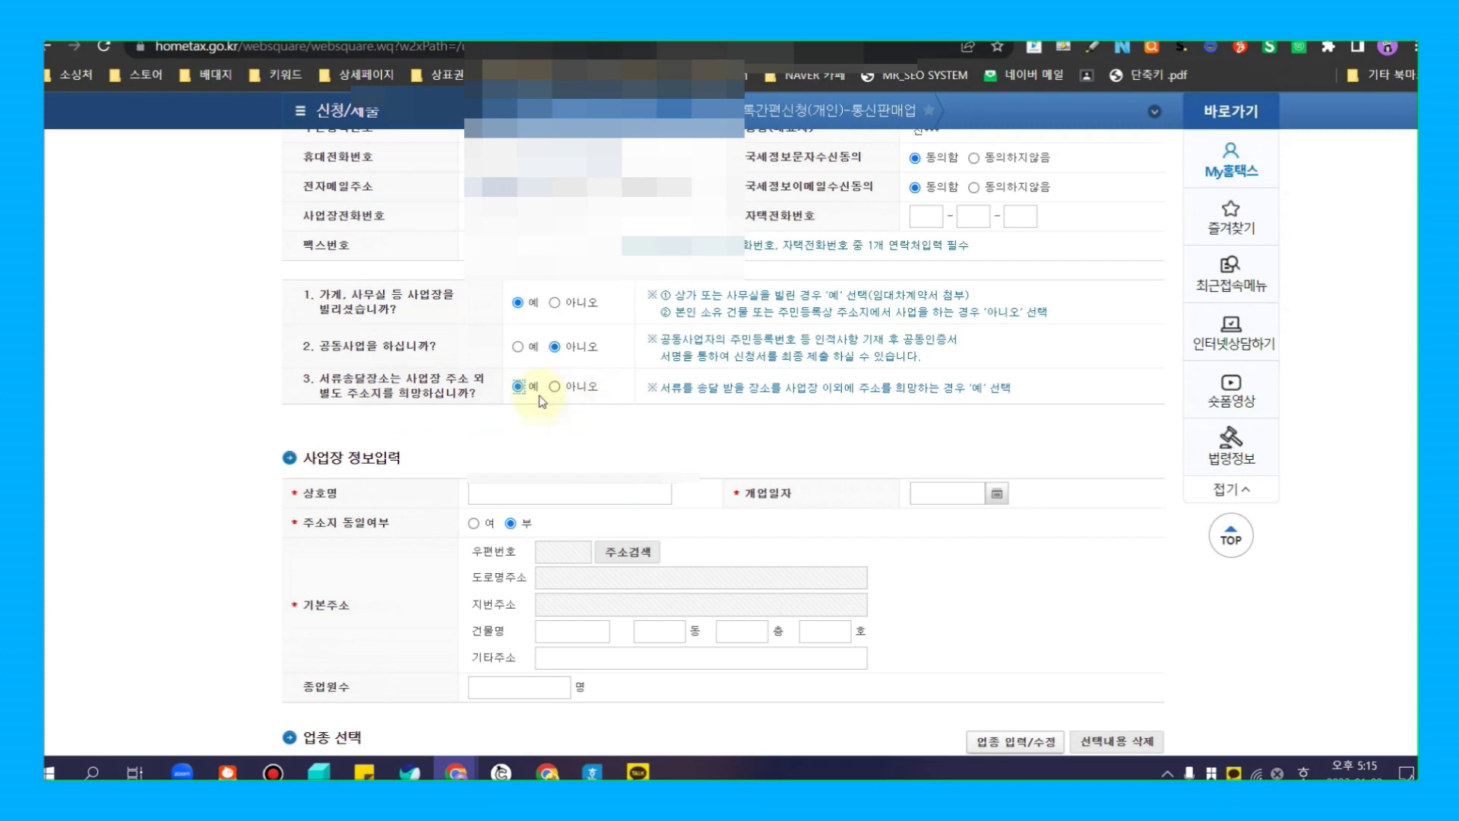
pyautogui.moveTo(282, 278)
pyautogui.mouseDown()
pyautogui.moveTo(866, 418)
pyautogui.moveTo(974, 418)
pyautogui.mouseUp()
pyautogui.press('Escape')
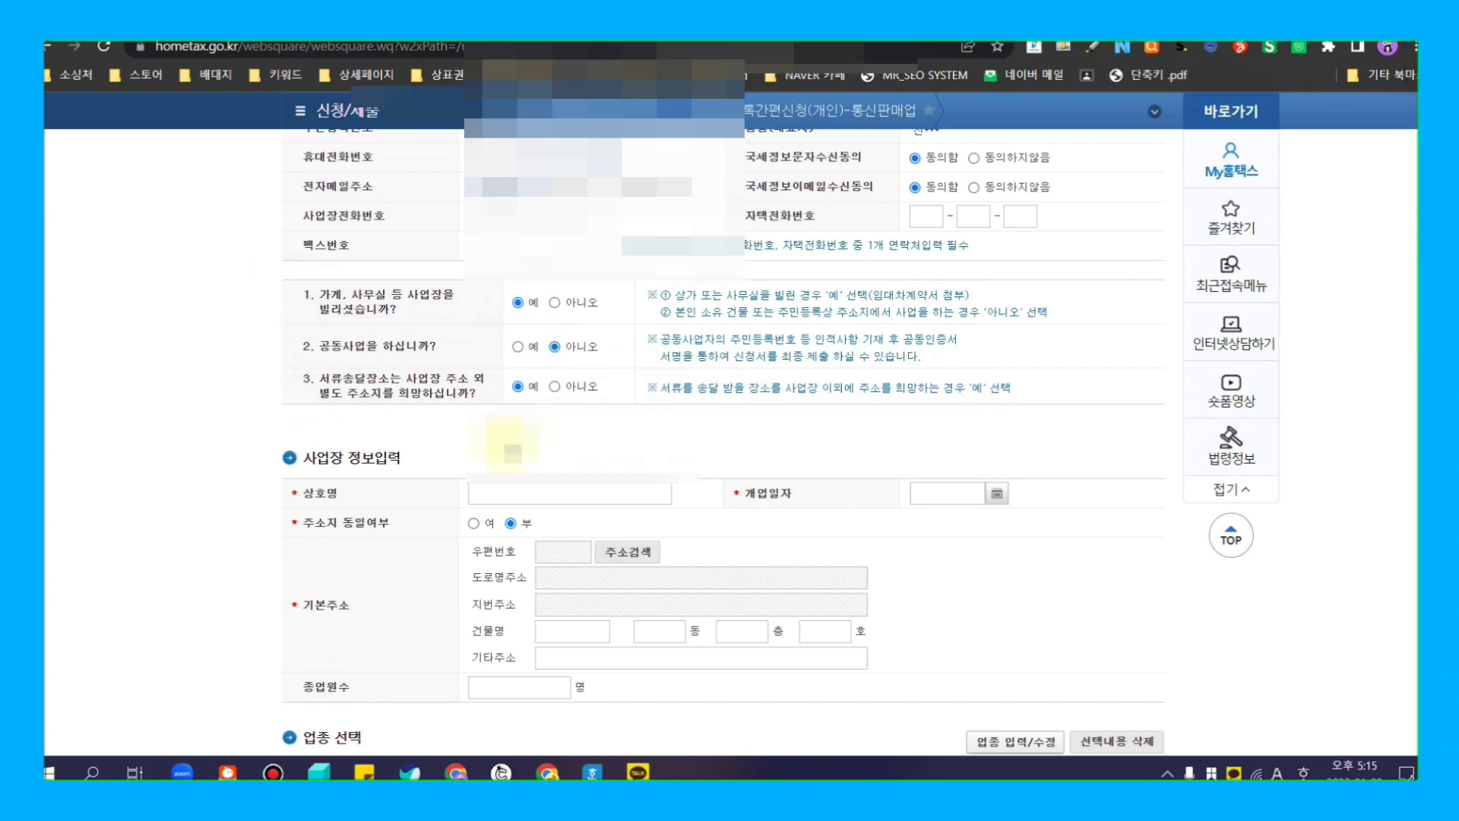
# Step: Fill in the business name under 사업장 정보입력 and set the opening date to 2023-01-09
pyautogui.scroll(-2, 395, 399)
pyautogui.moveTo(244, 255)
pyautogui.mouseDown()
pyautogui.moveTo(713, 381)
pyautogui.moveTo(1155, 544)
pyautogui.mouseUp()
pyautogui.press('Escape')
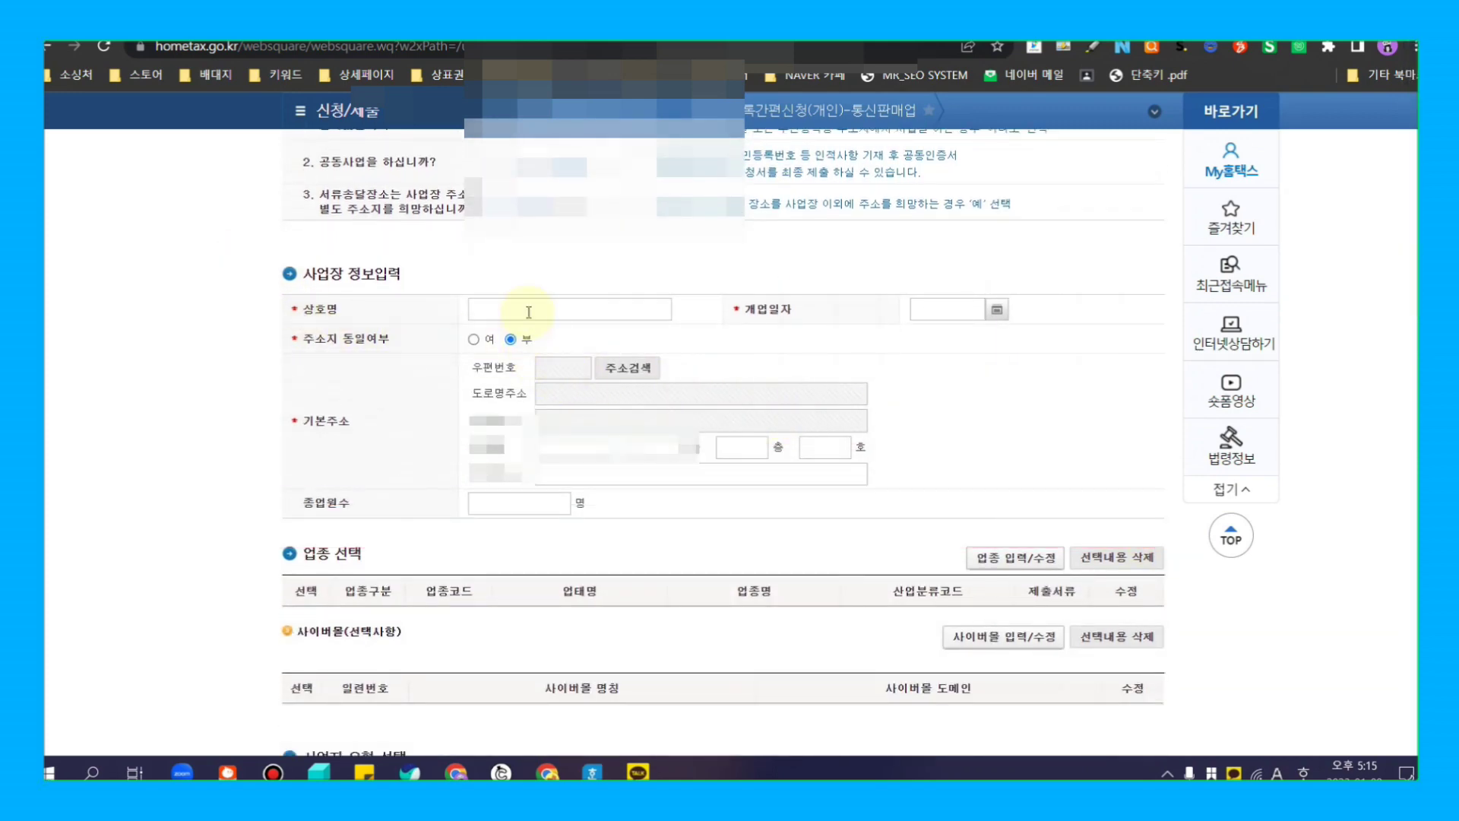
pyautogui.click(528, 309)
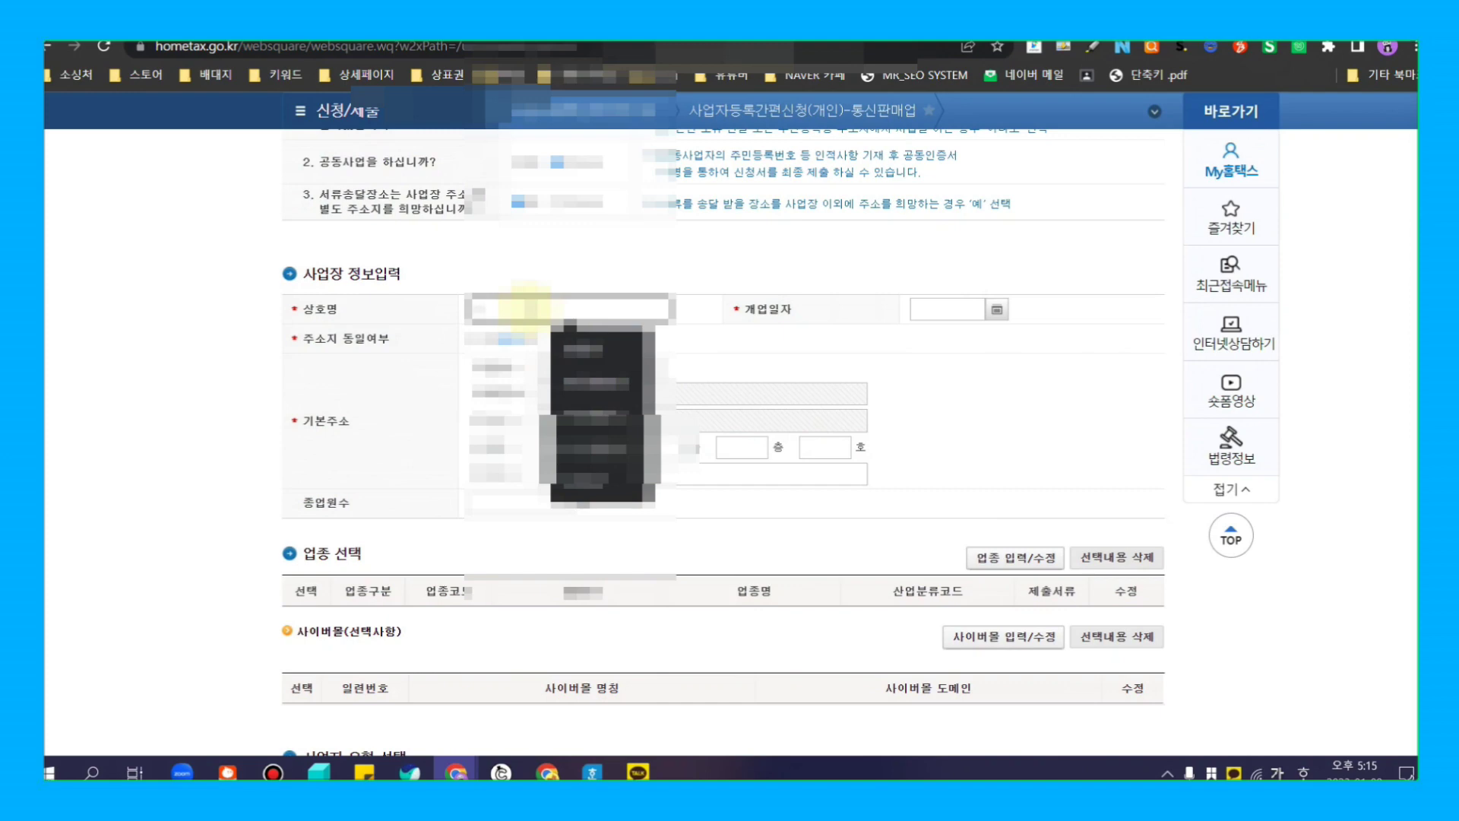
pyautogui.click(597, 351)
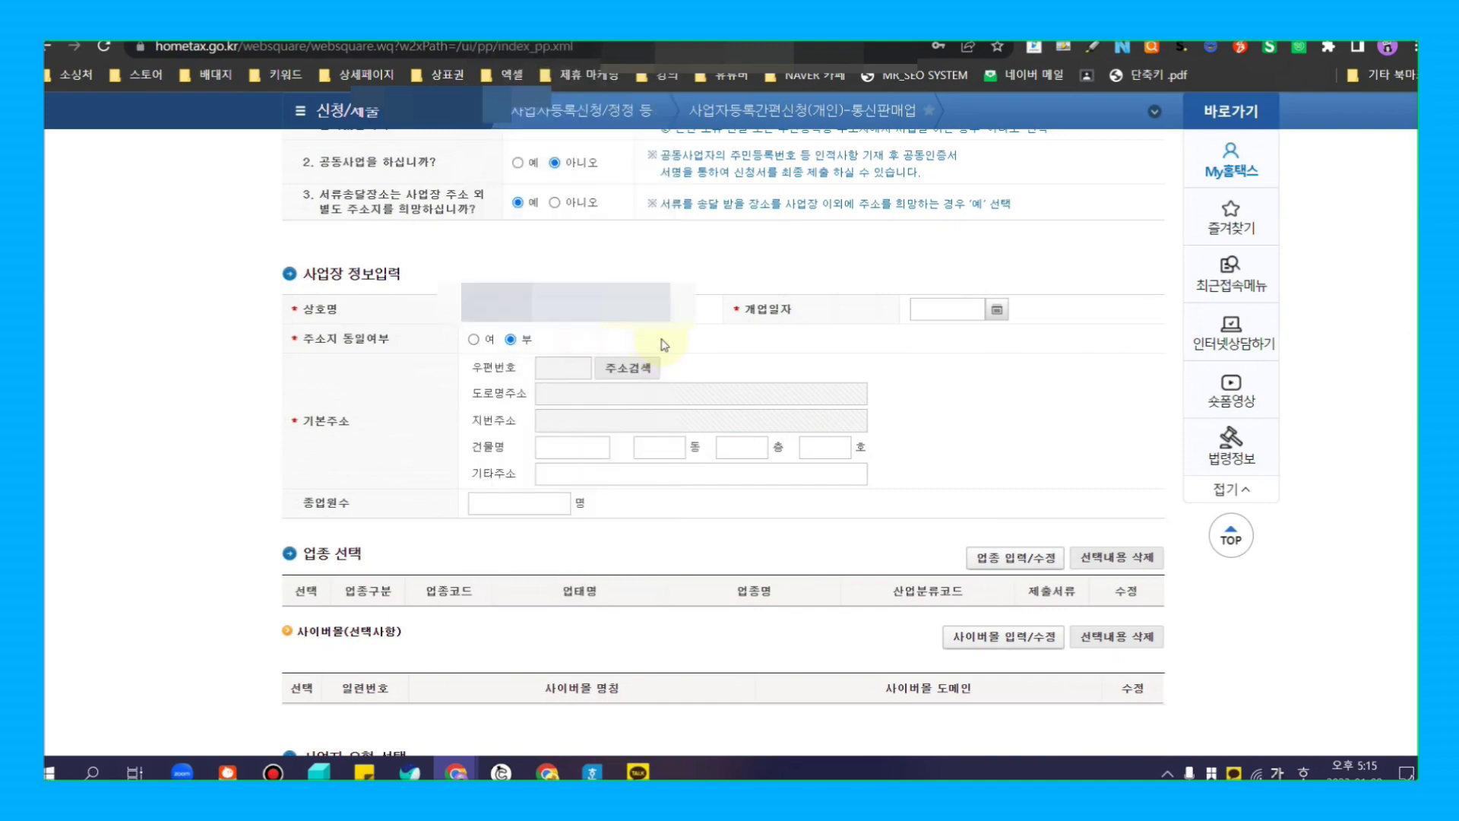
pyautogui.click(996, 310)
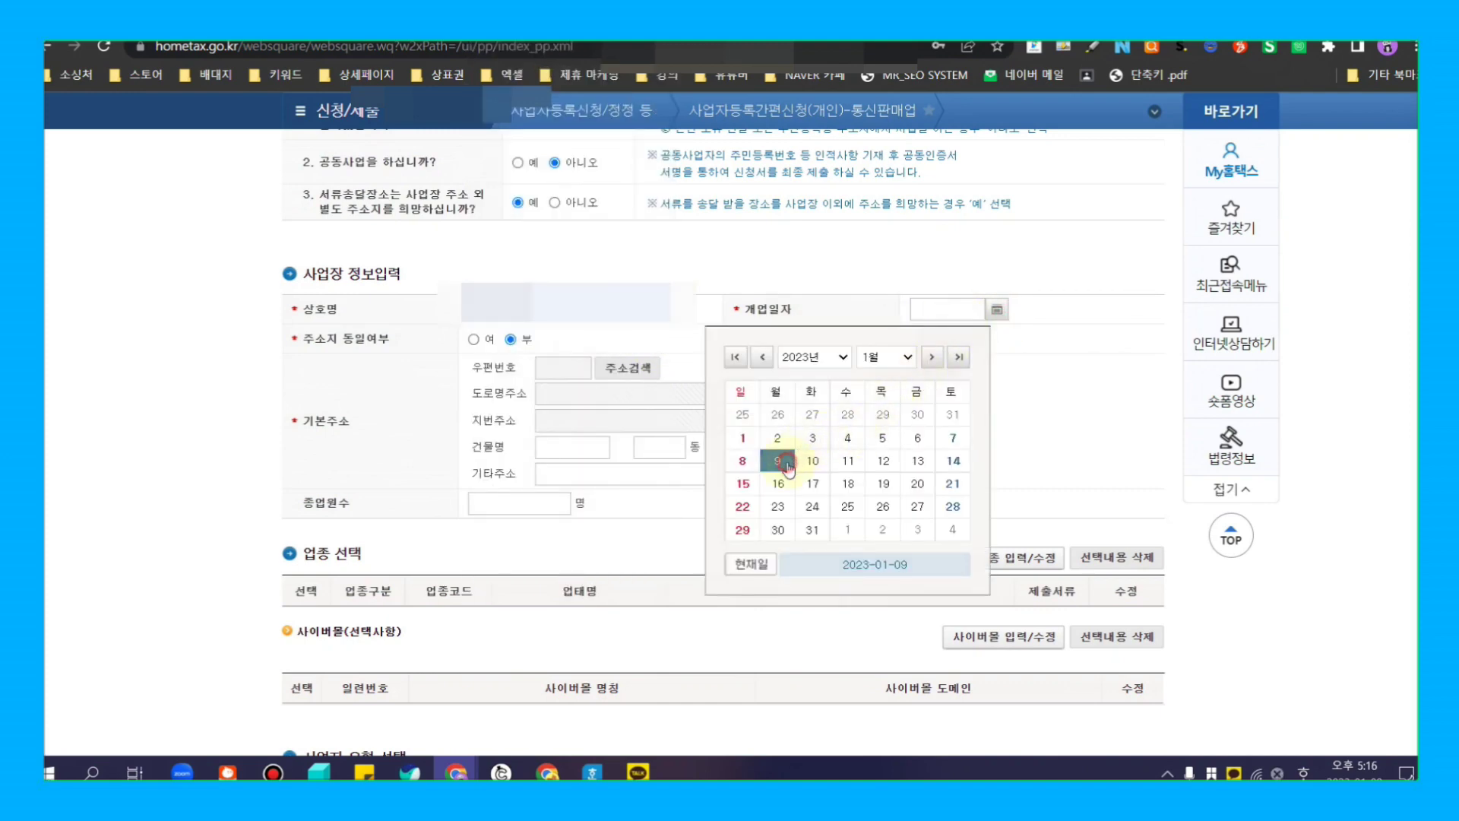
pyautogui.click(779, 460)
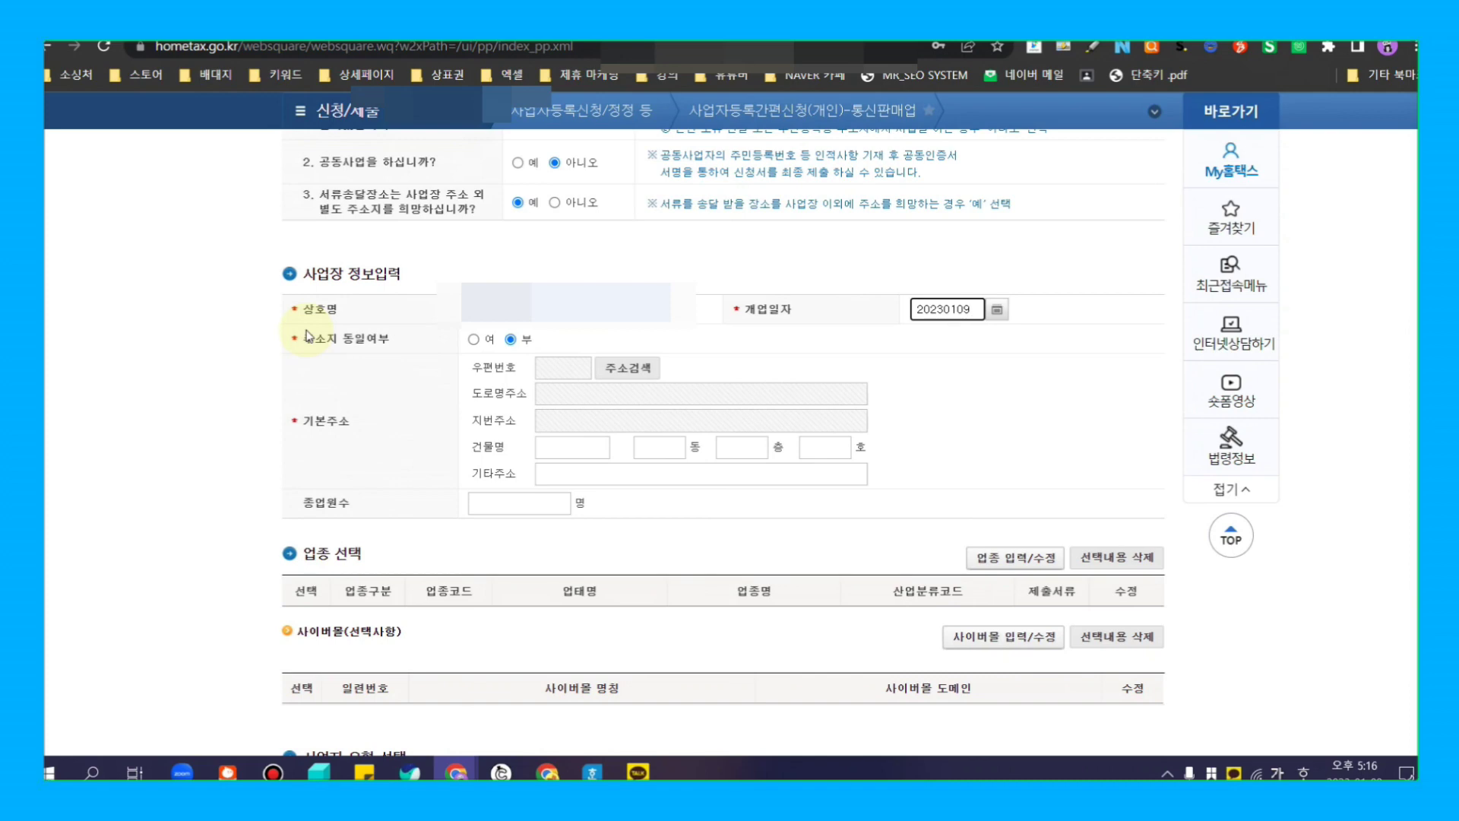
# Step: Set 주소지 동일여부 to 부 and use the address search to fill in the workplace address
pyautogui.click(511, 339)
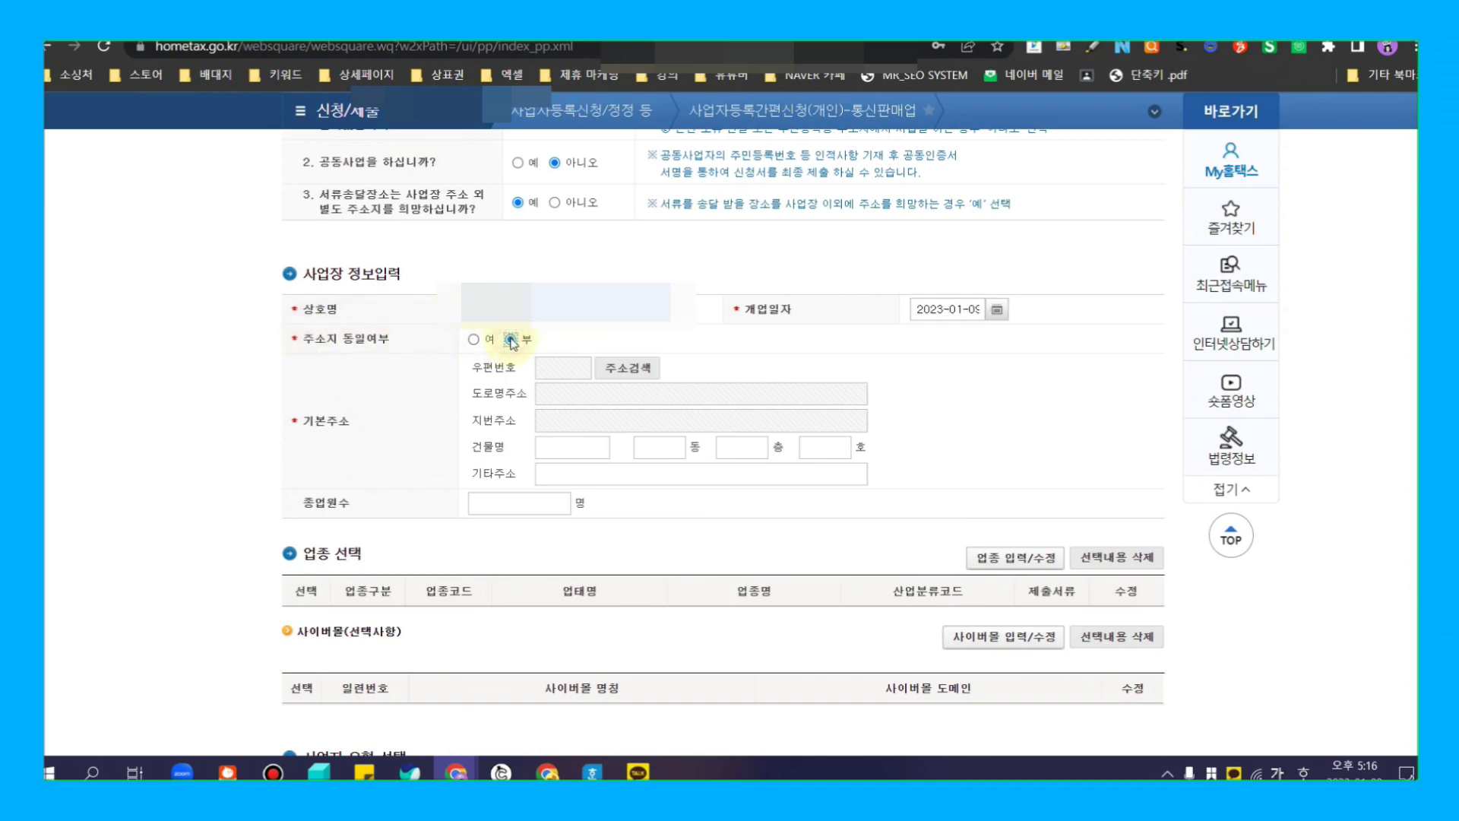
pyautogui.click(474, 340)
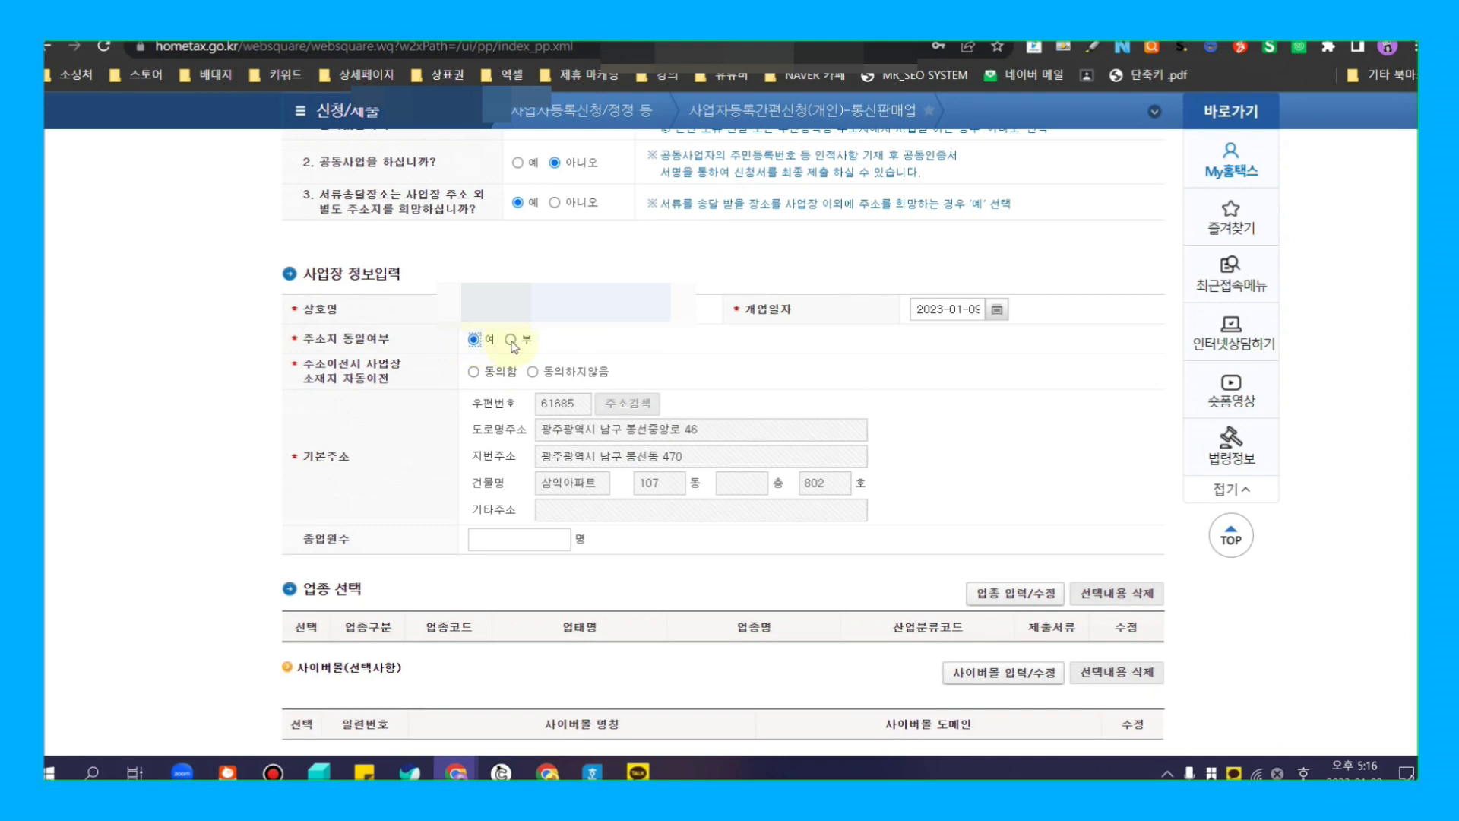
pyautogui.click(511, 340)
pyautogui.click(616, 368)
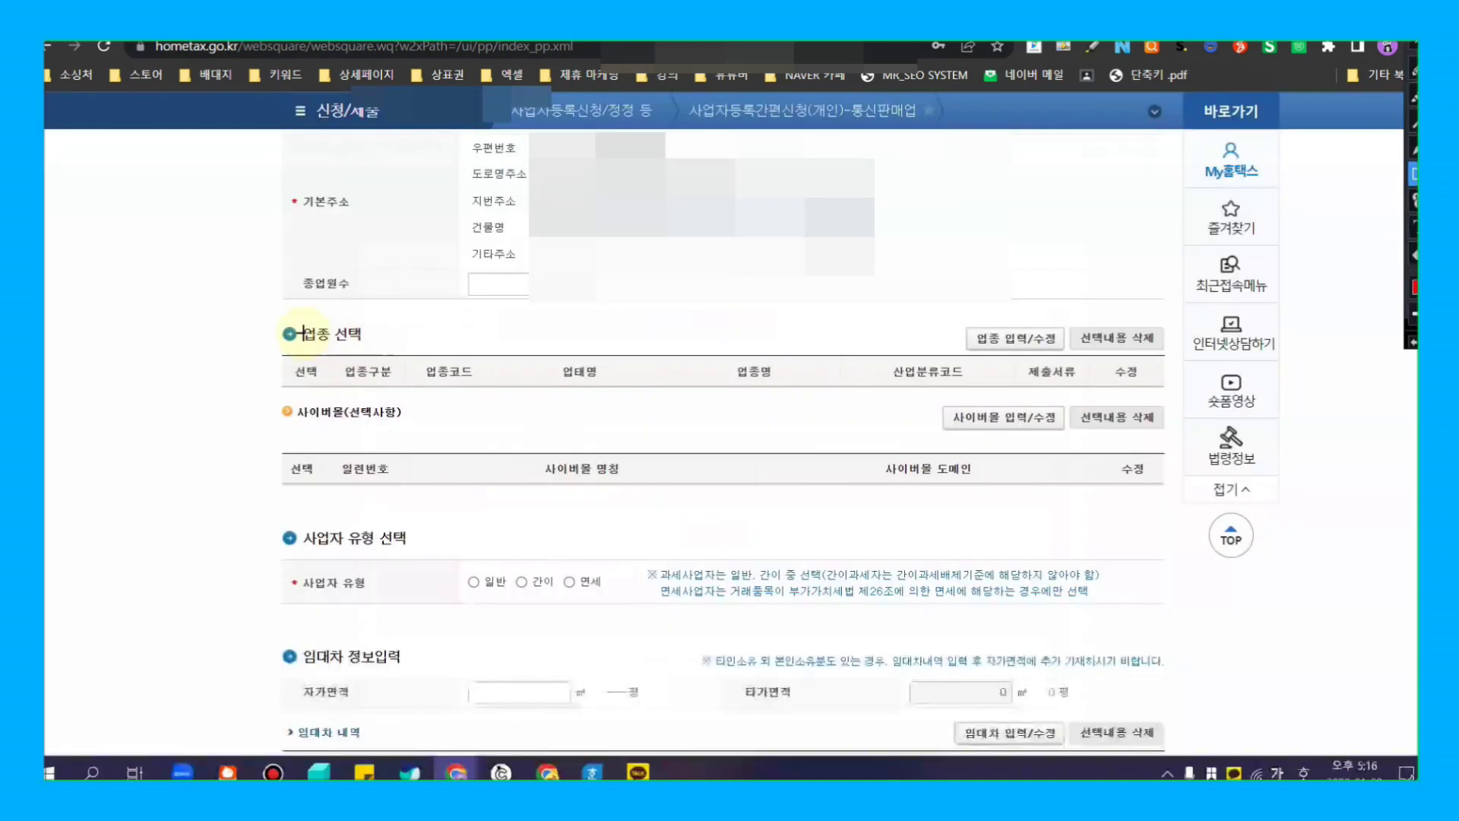
# Step: Open the business type entry window (업종 입력/수정) for the 업종 선택 section
pyautogui.moveTo(273, 320)
pyautogui.mouseDown()
pyautogui.moveTo(467, 368)
pyautogui.moveTo(1155, 422)
pyautogui.moveTo(1179, 397)
pyautogui.mouseUp()
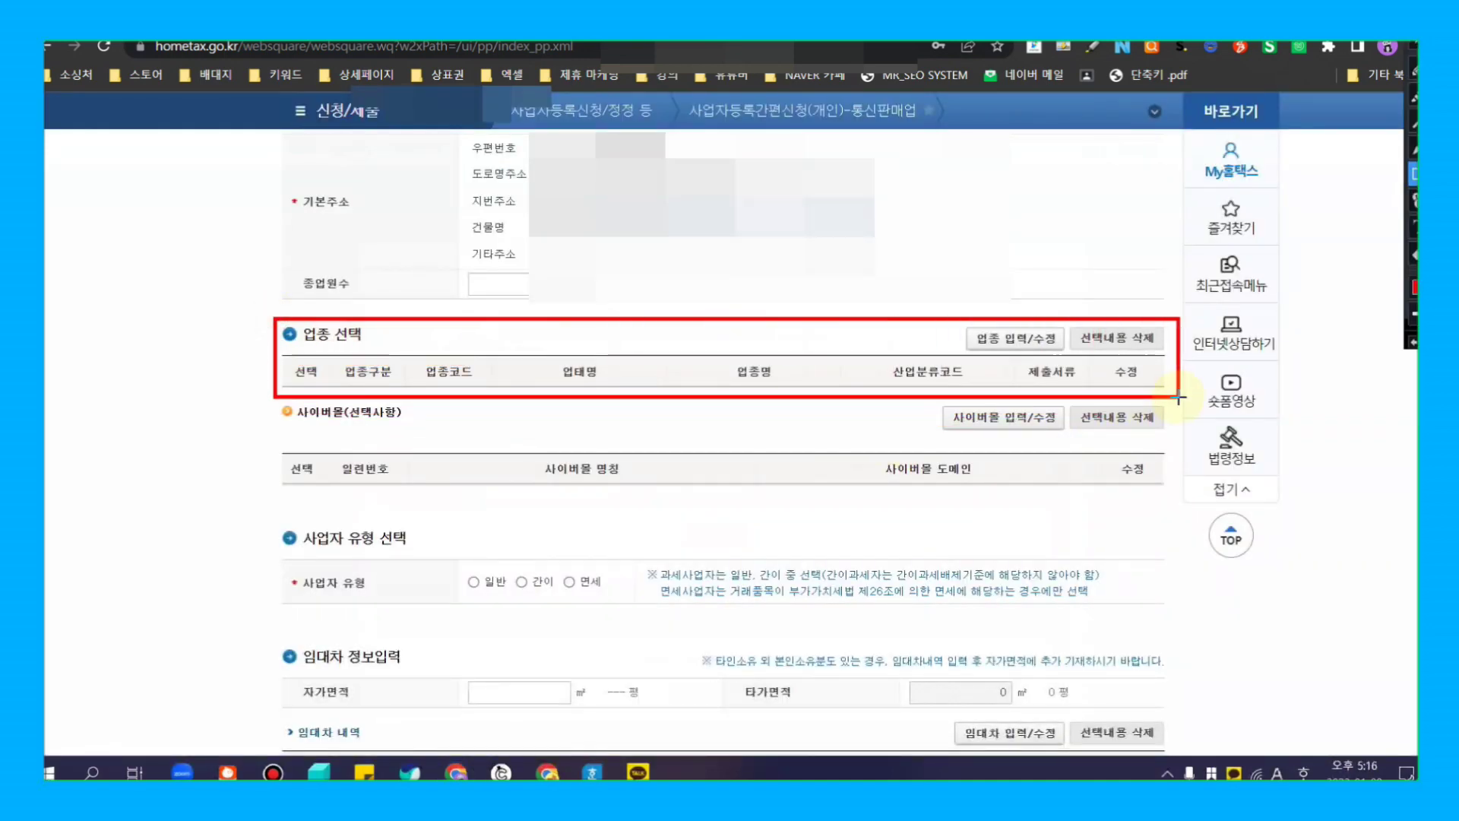
pyautogui.press('Escape')
pyautogui.hotkey('ctrl', 'alt', 'd')
pyautogui.moveTo(942, 313)
pyautogui.mouseDown()
pyautogui.moveTo(996, 346)
pyautogui.moveTo(1061, 356)
pyautogui.mouseUp()
pyautogui.press('Escape')
pyautogui.click(1028, 340)
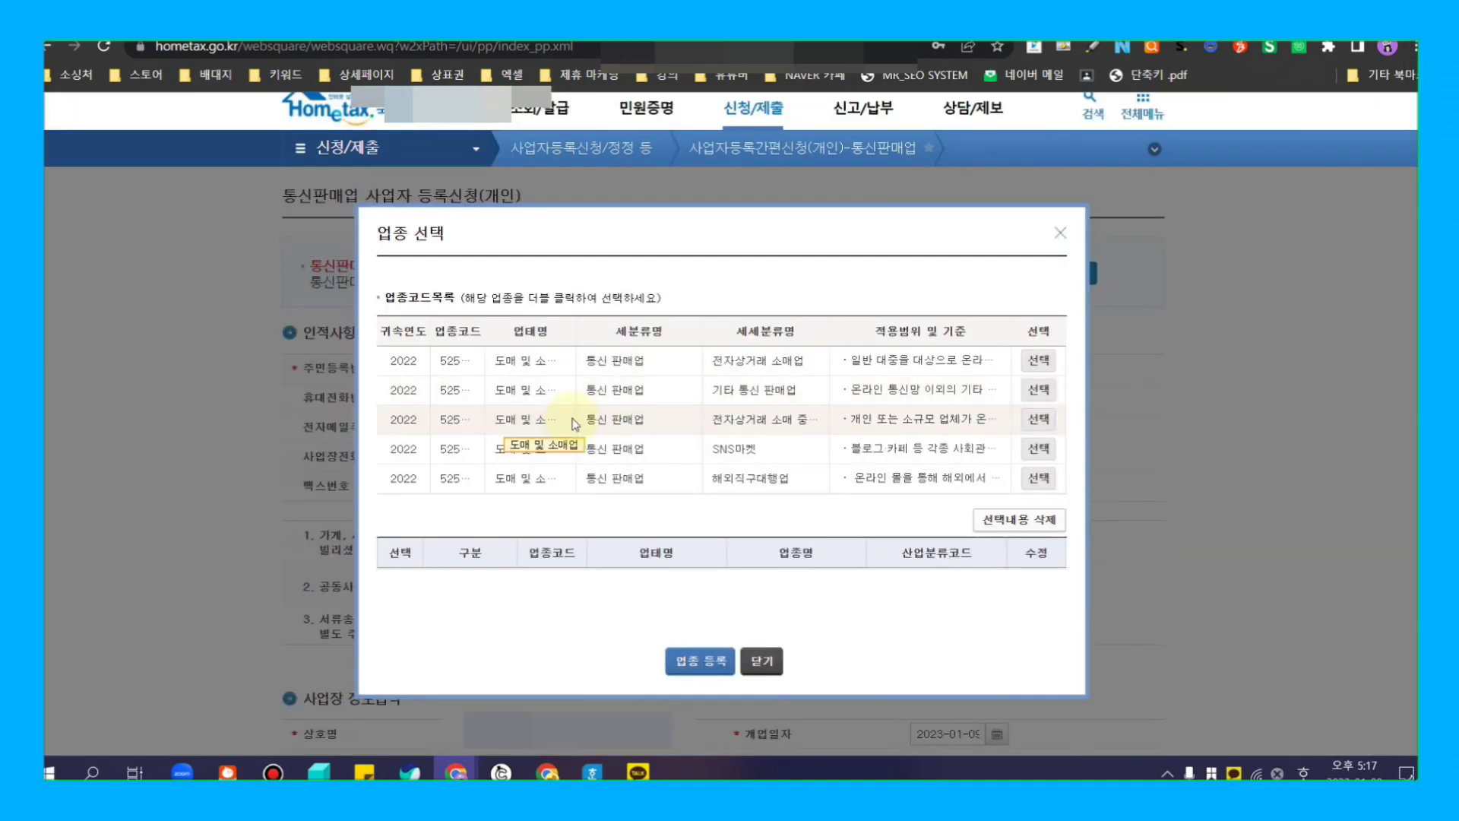
# Step: Widen the 업종코드 column in the business type list to show the full codes
pyautogui.hotkey('ctrl', 'alt', 'd')
pyautogui.moveTo(465, 320); pyautogui.dragTo(503, 344)
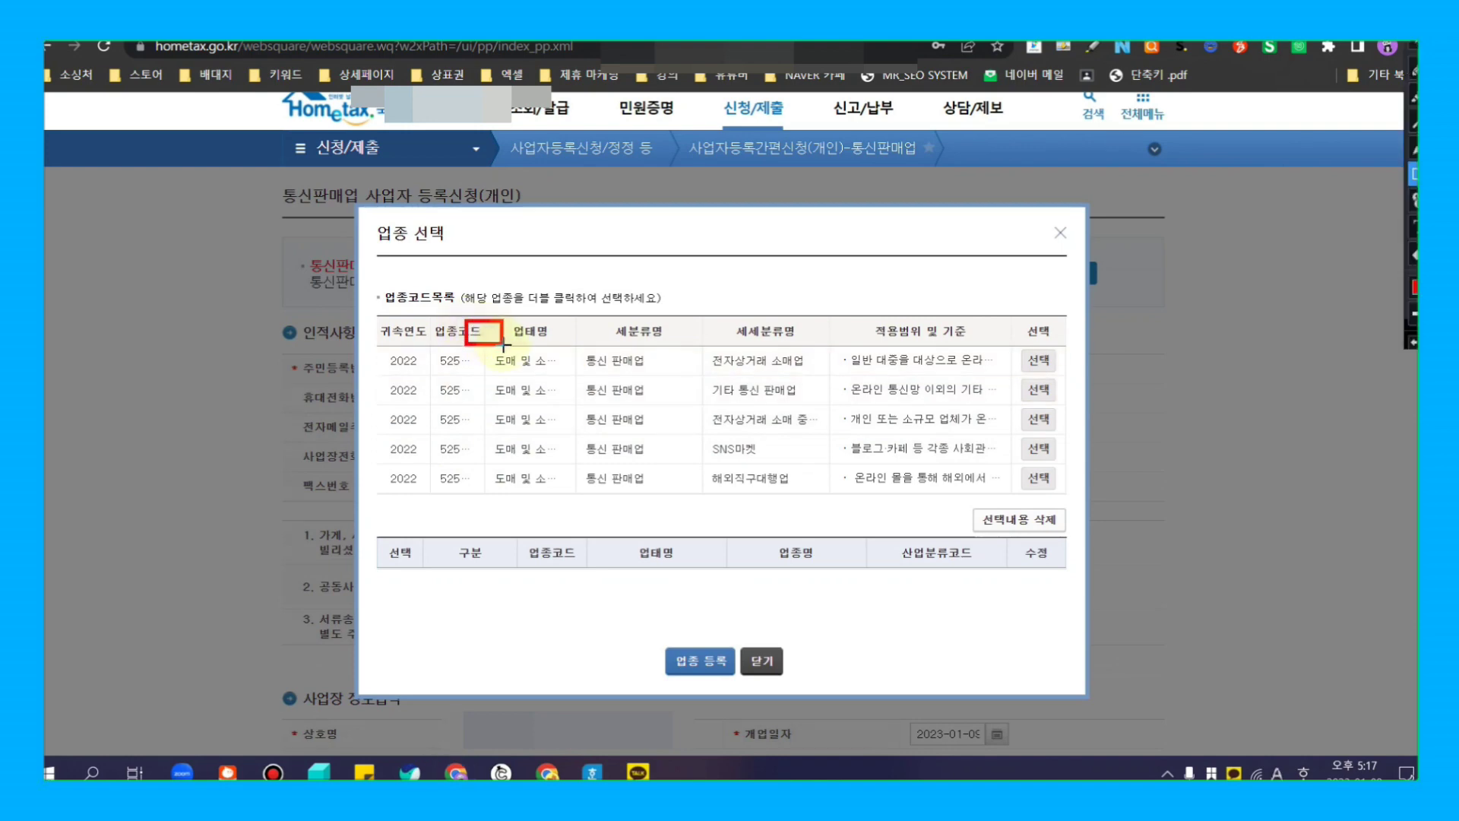
pyautogui.press('Escape')
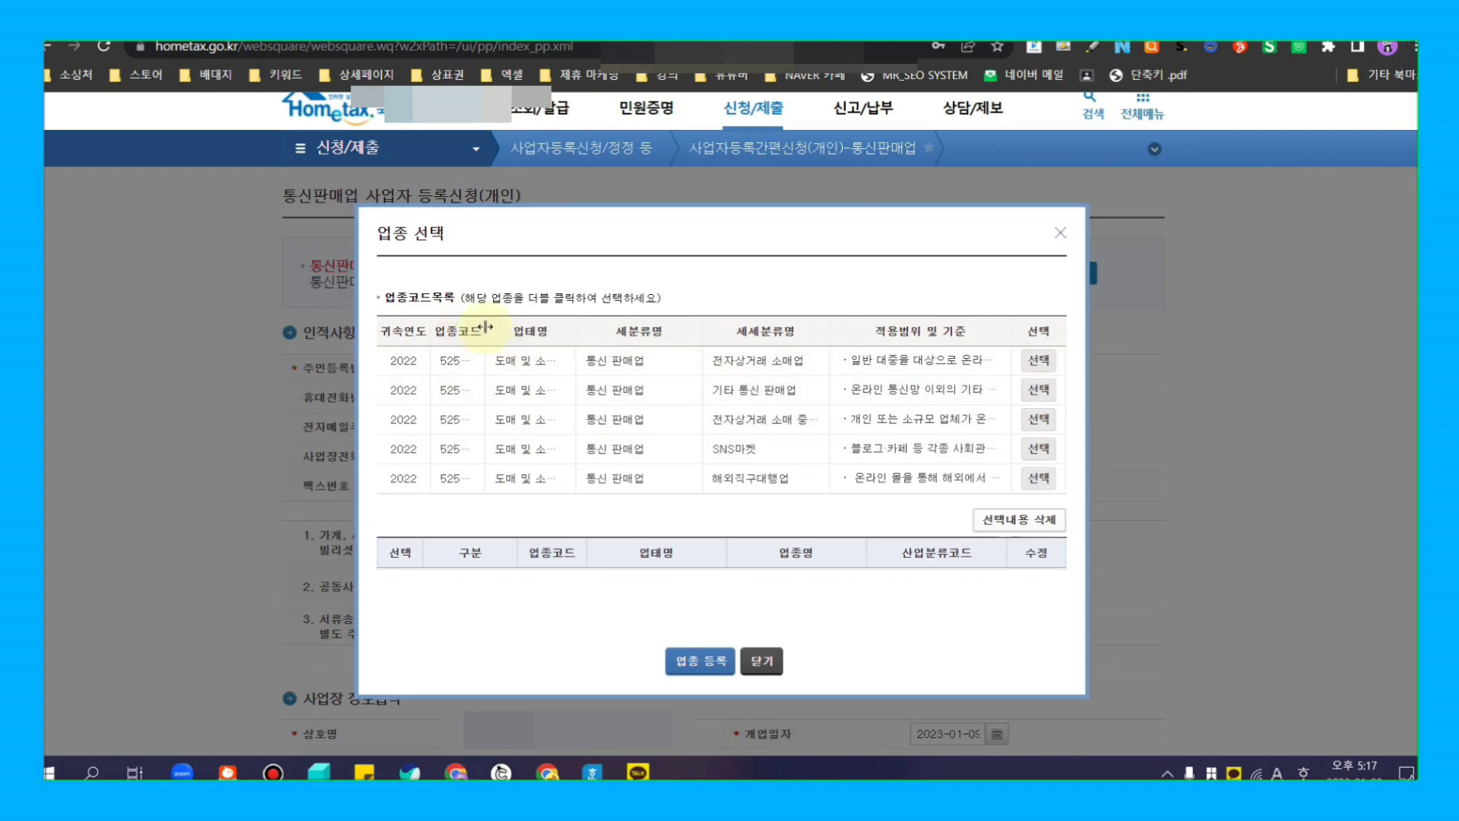
pyautogui.moveTo(484, 329); pyautogui.dragTo(539, 343)
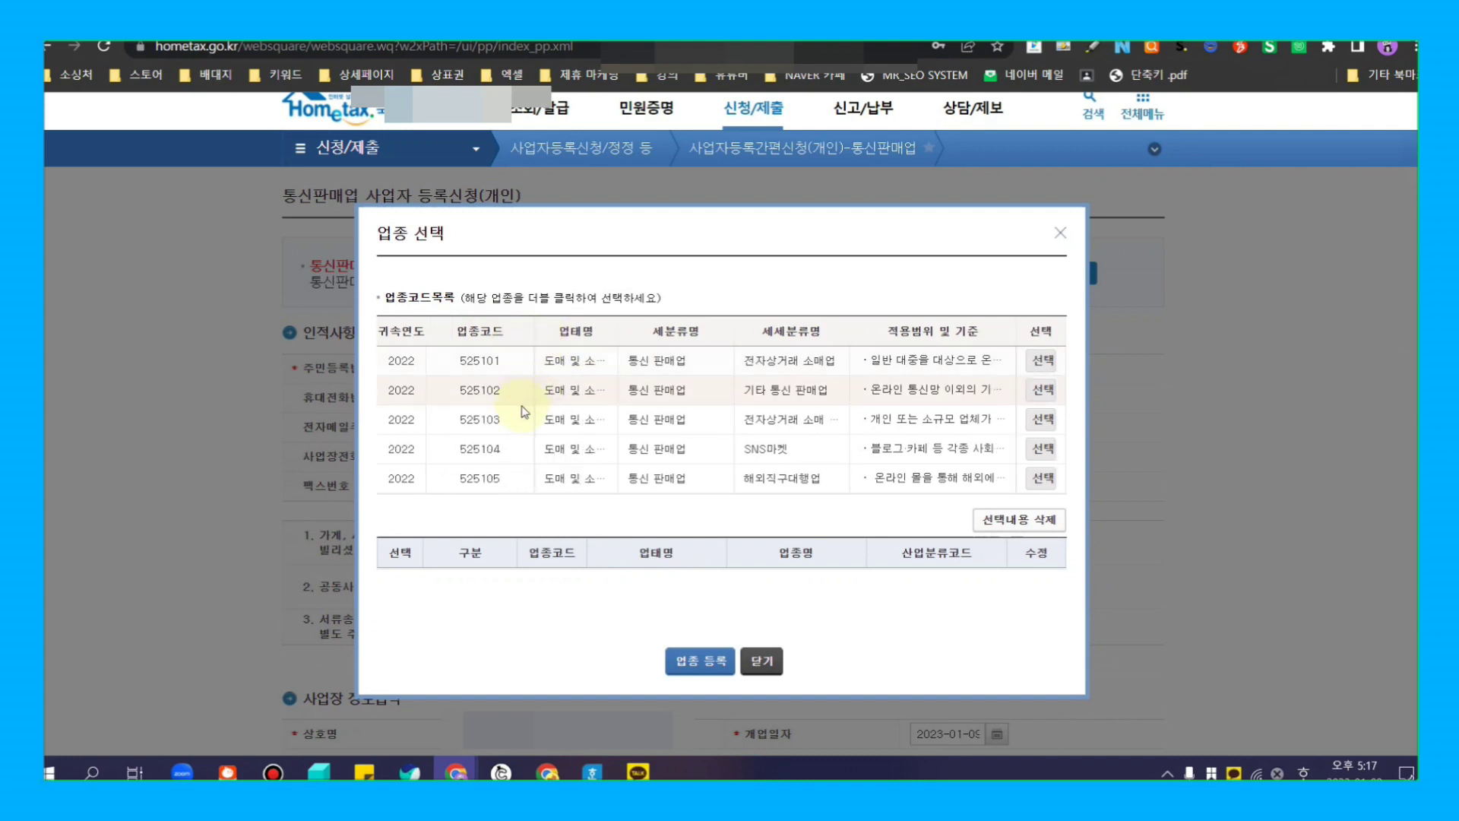
pyautogui.hotkey('ctrl', 'alt', 'd')
pyautogui.moveTo(449, 318); pyautogui.dragTo(507, 499)
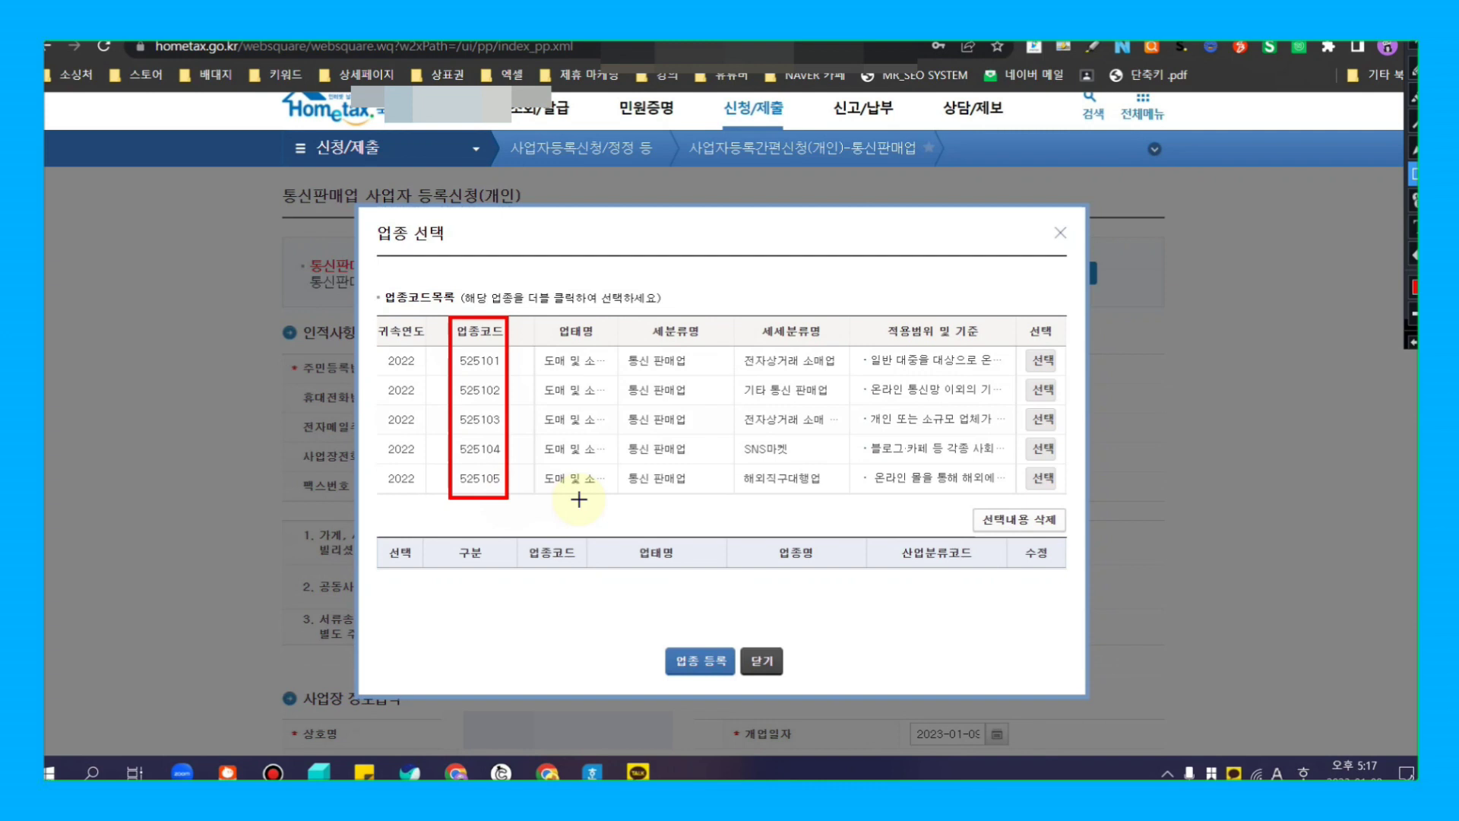
# Step: Add business type 525105 (해외직구대행업) with industry classification 47911 (전자상거래 소매 중개업) to the selected list
pyautogui.moveTo(378, 463)
pyautogui.mouseDown()
pyautogui.moveTo(888, 514)
pyautogui.moveTo(1009, 498)
pyautogui.mouseUp()
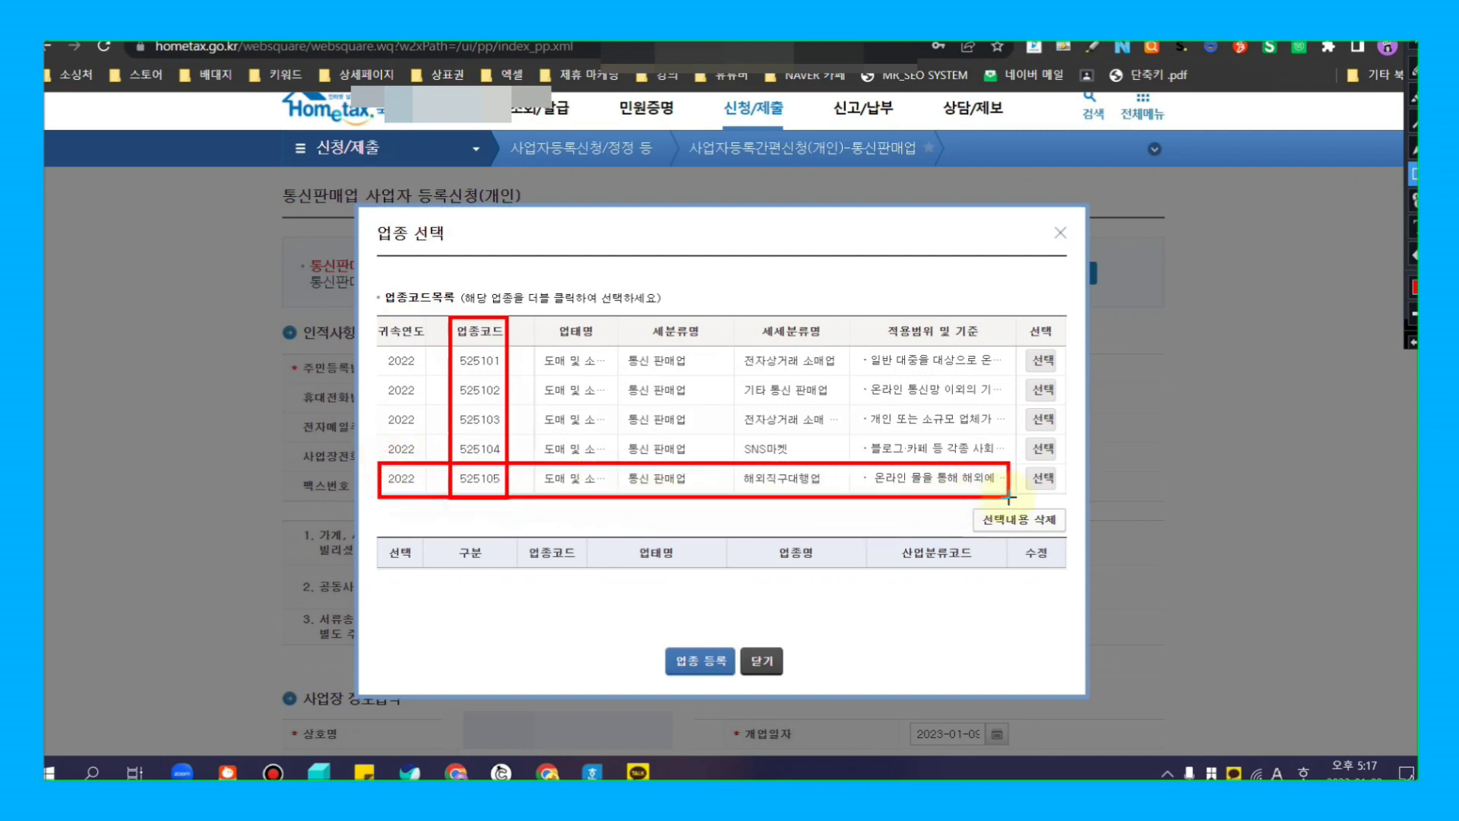
pyautogui.moveTo(1022, 472); pyautogui.dragTo(1068, 507)
pyautogui.press('Escape')
pyautogui.click(1041, 483)
pyautogui.moveTo(409, 433); pyautogui.dragTo(408, 615)
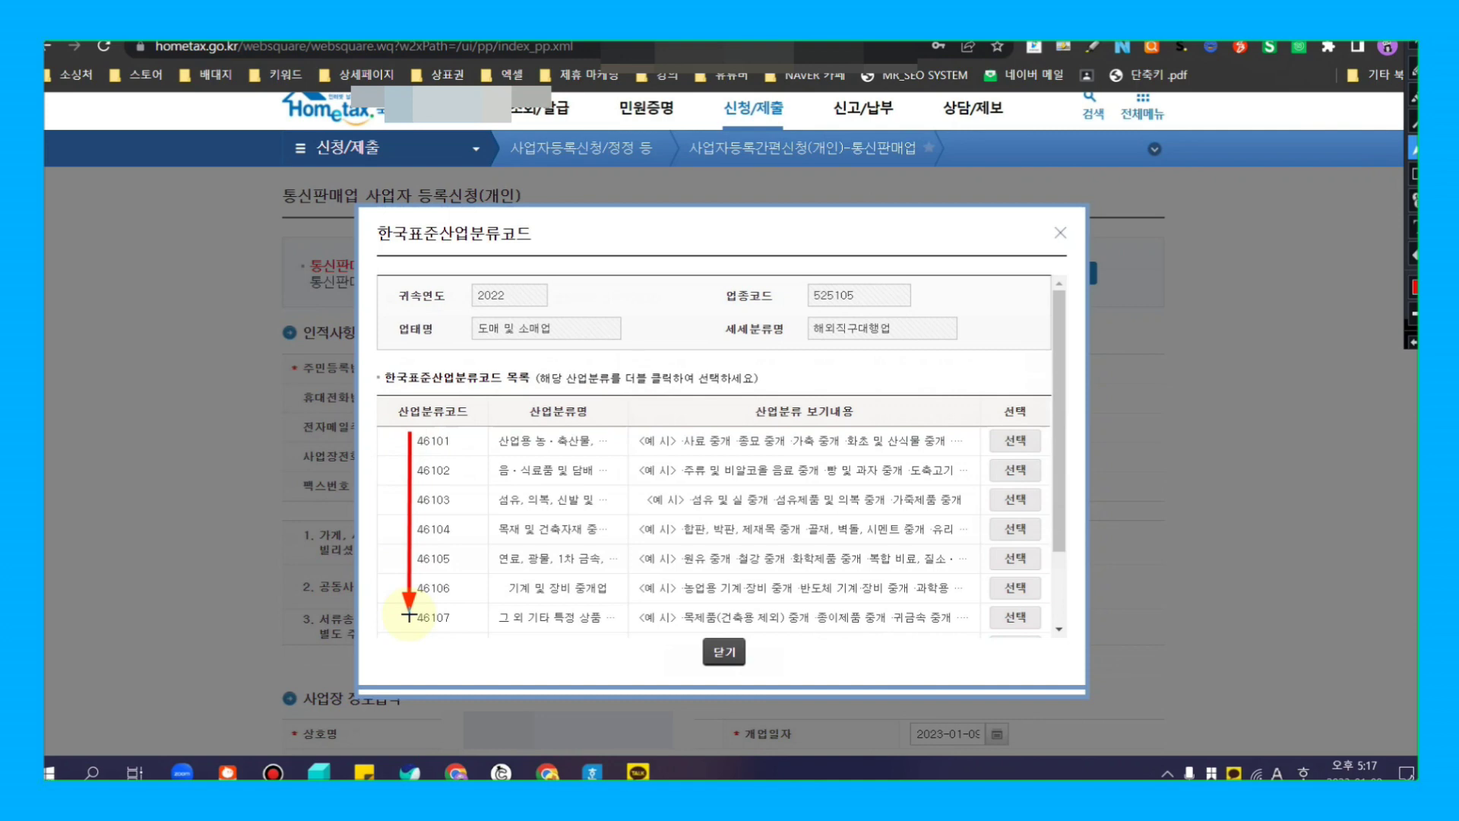
pyautogui.press('Escape')
pyautogui.scroll(-2, 425, 586)
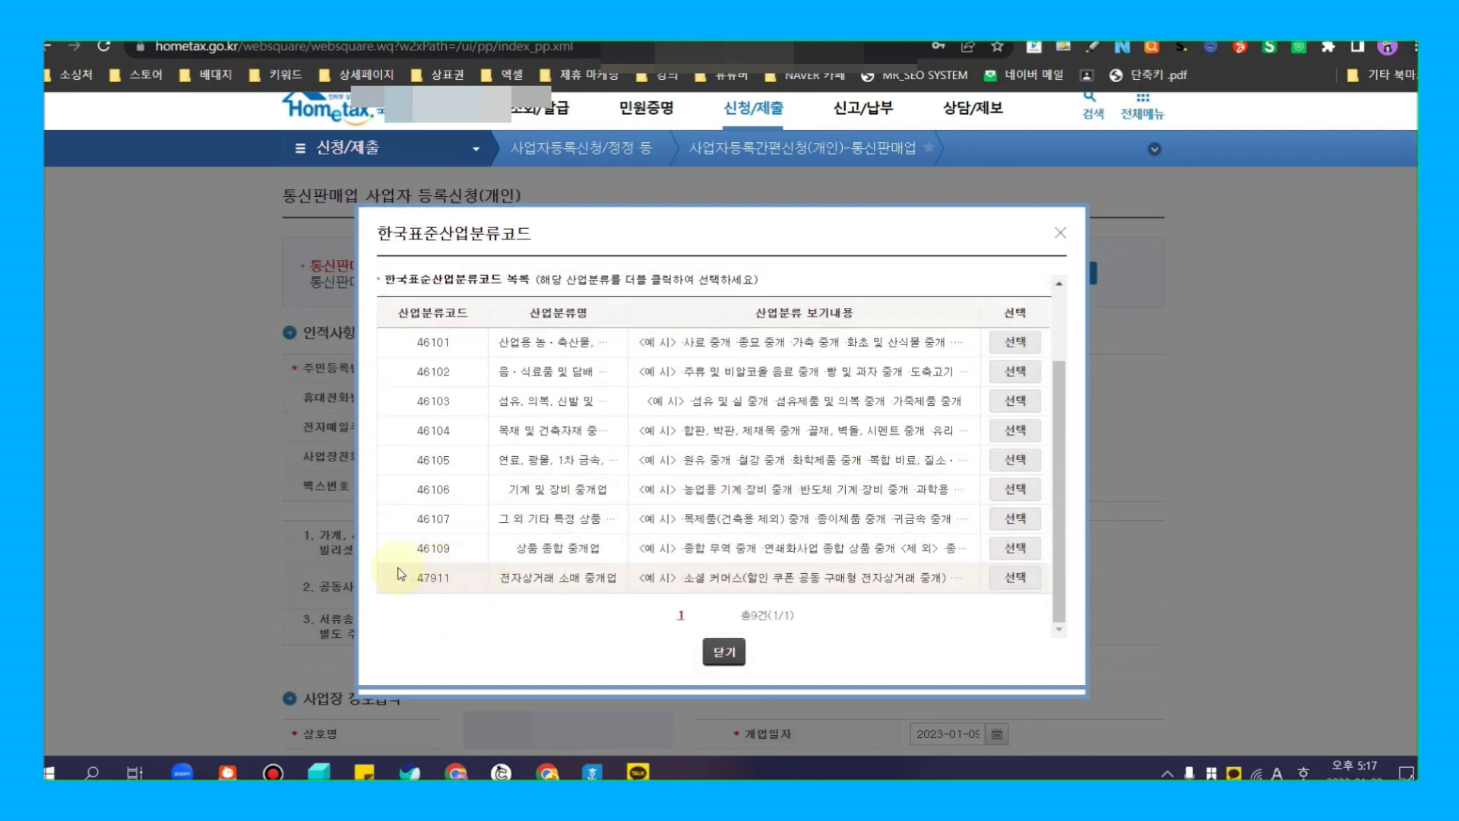
pyautogui.moveTo(392, 564); pyautogui.dragTo(550, 587)
pyautogui.moveTo(703, 590); pyautogui.dragTo(971, 595)
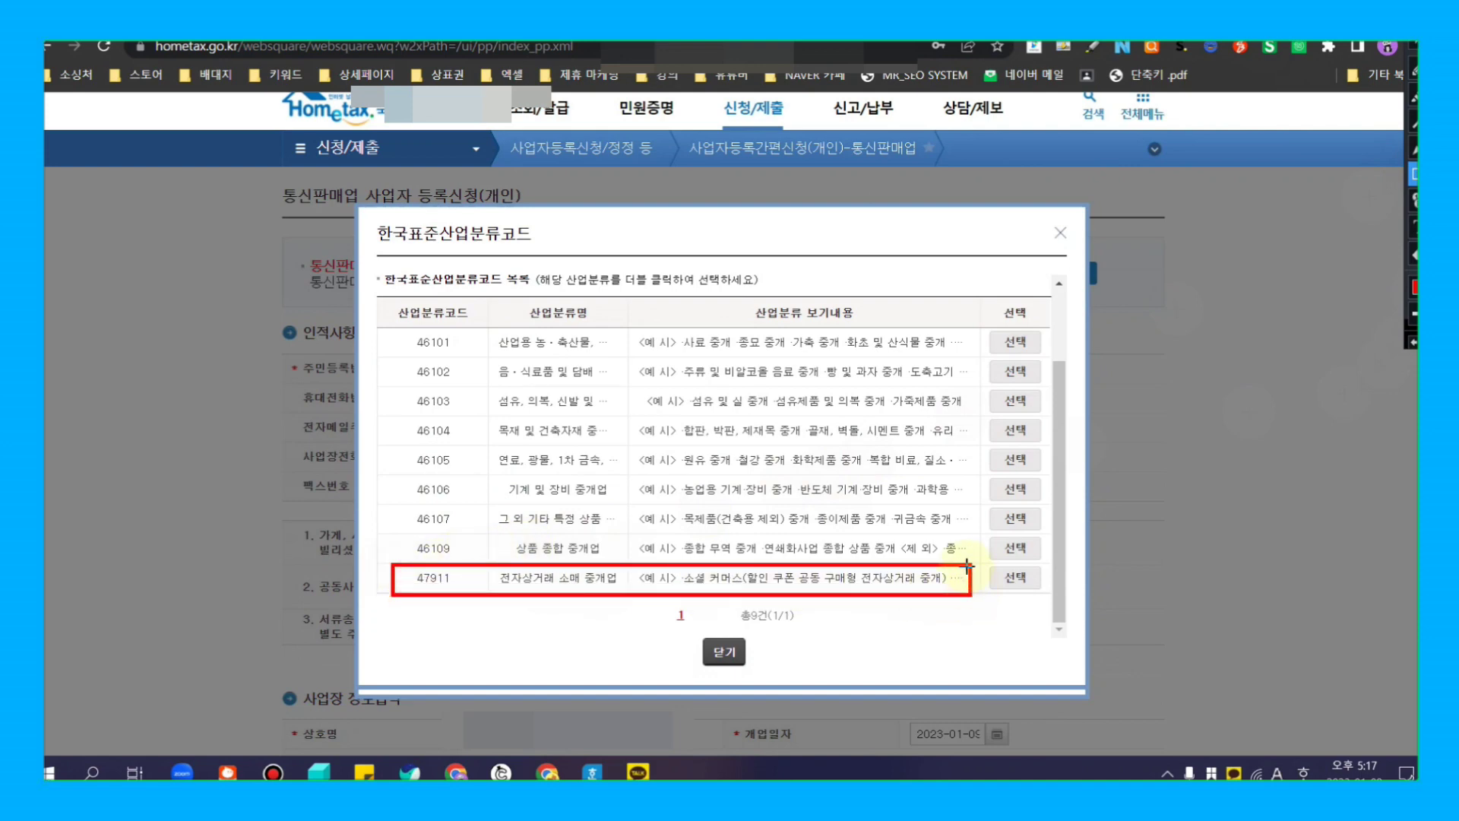
pyautogui.moveTo(972, 564); pyautogui.dragTo(1046, 592)
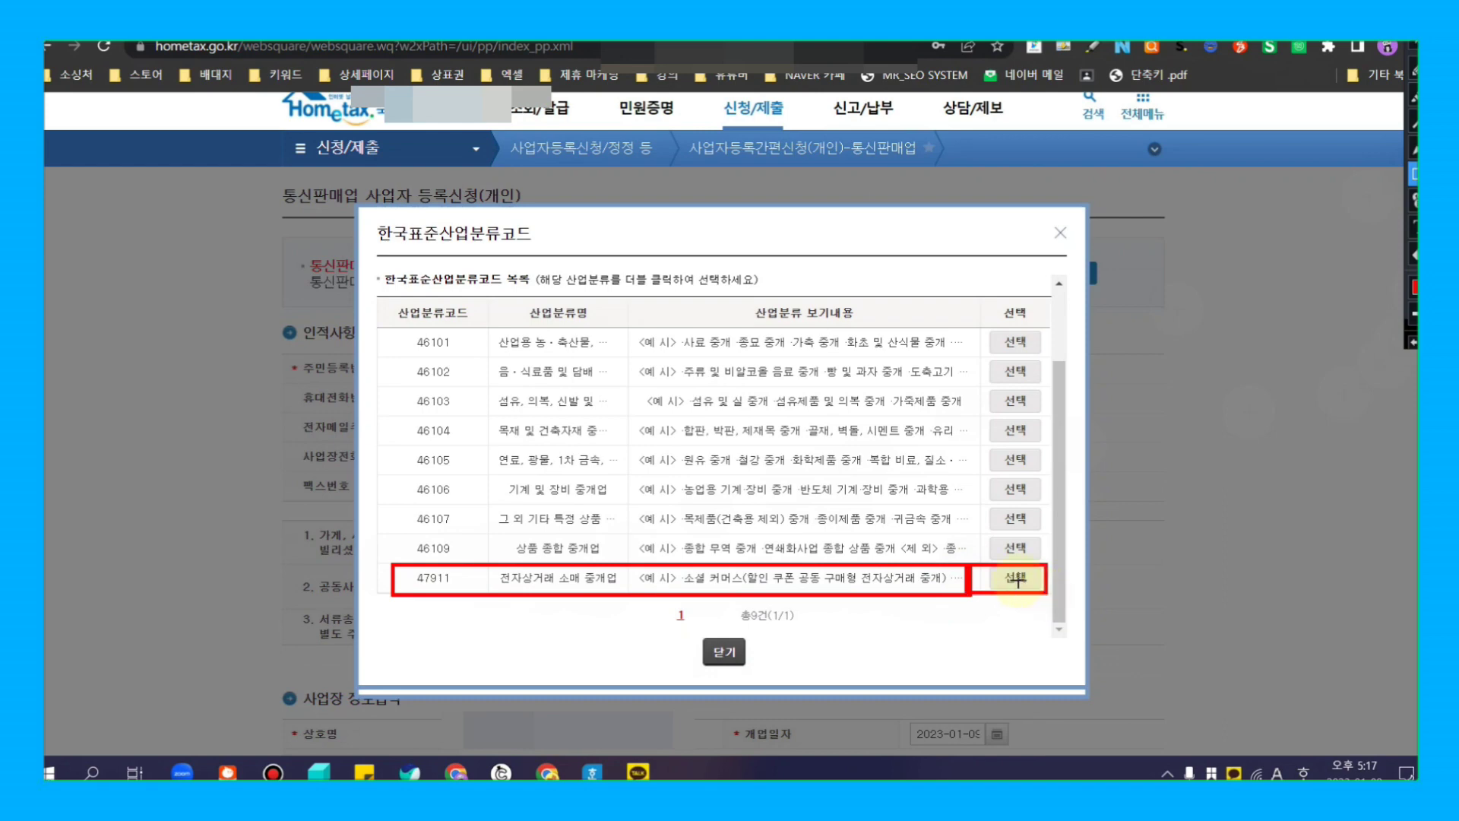
pyautogui.press('Escape')
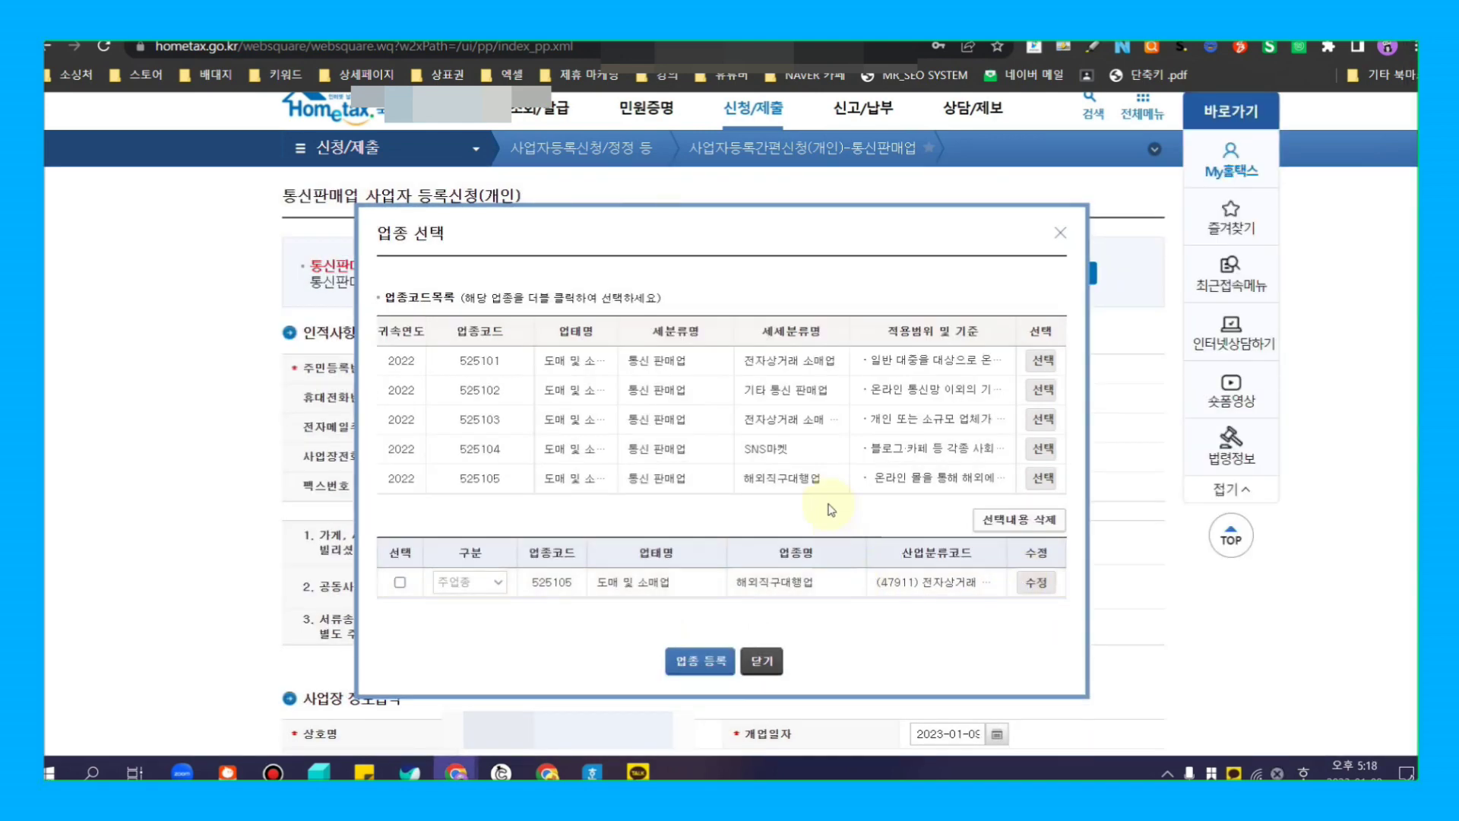
# Step: Add business type 525101 (전자상거래 소매업) with industry classification 47912 as a secondary business type
pyautogui.moveTo(380, 355); pyautogui.dragTo(834, 371)
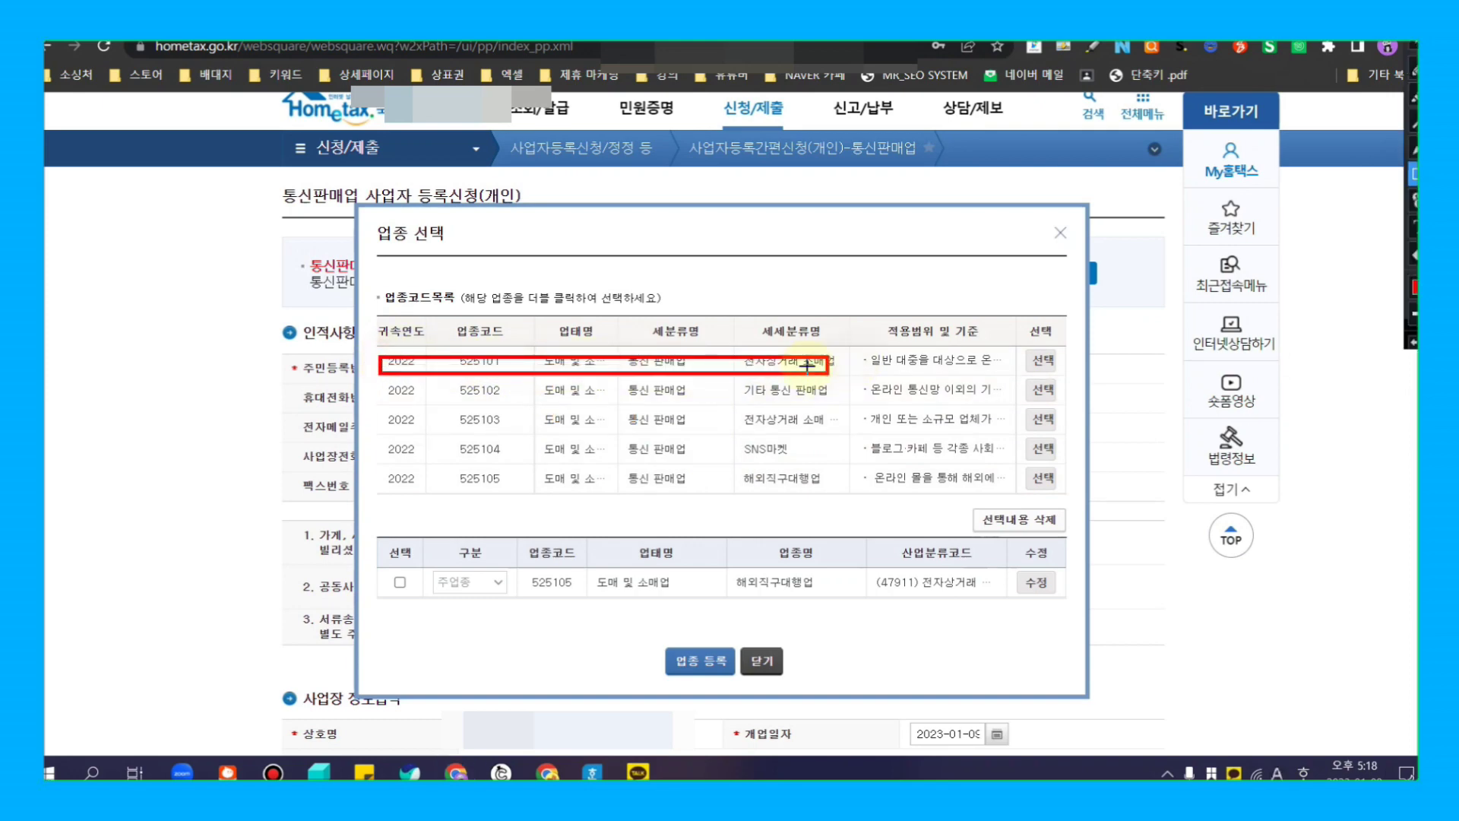
pyautogui.press('Escape')
pyautogui.hotkey('ctrl', '2')
pyautogui.moveTo(387, 347)
pyautogui.mouseDown()
pyautogui.moveTo(811, 379)
pyautogui.moveTo(1058, 375)
pyautogui.mouseUp()
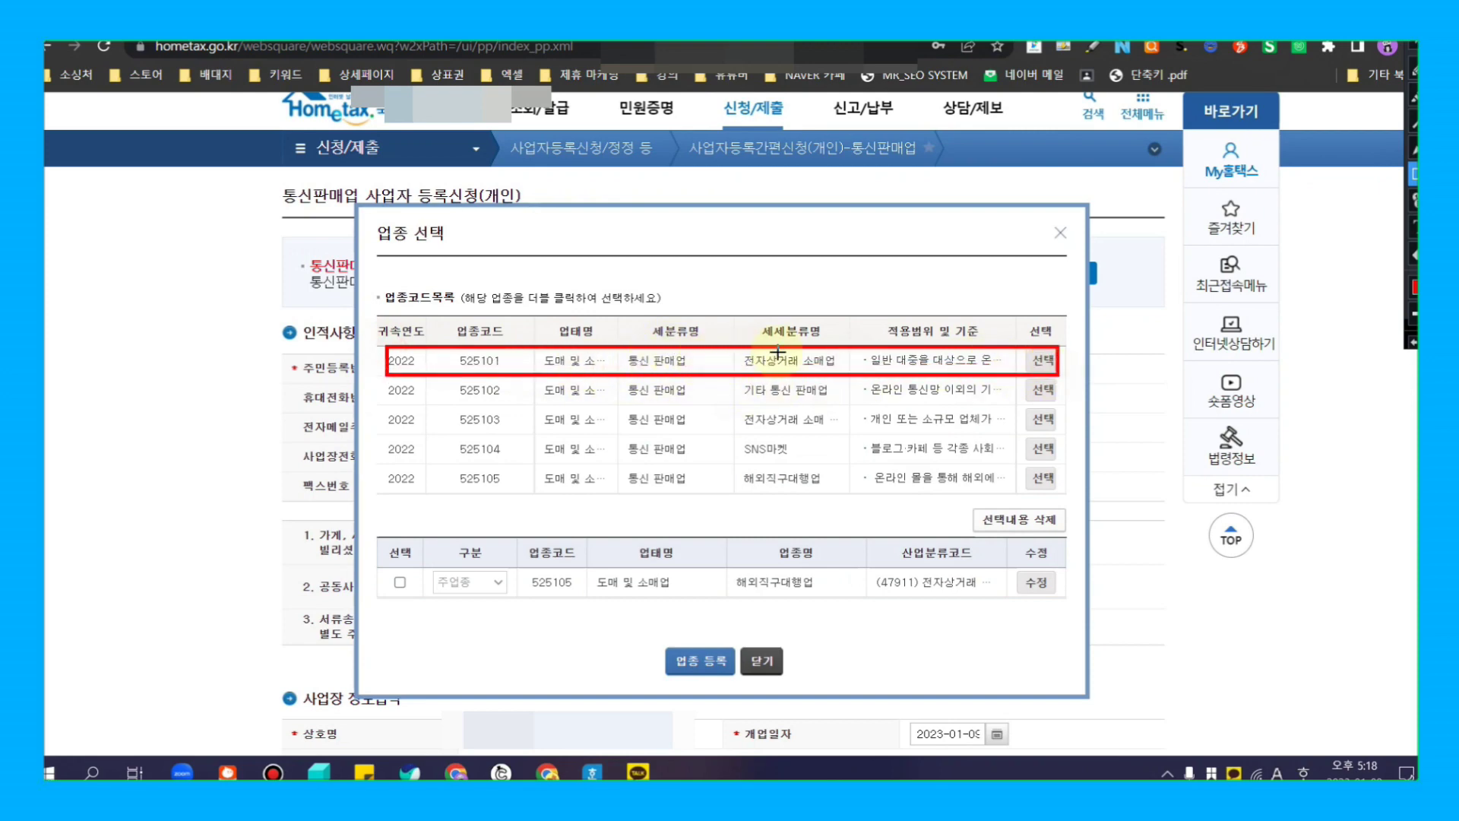
pyautogui.click(1041, 360)
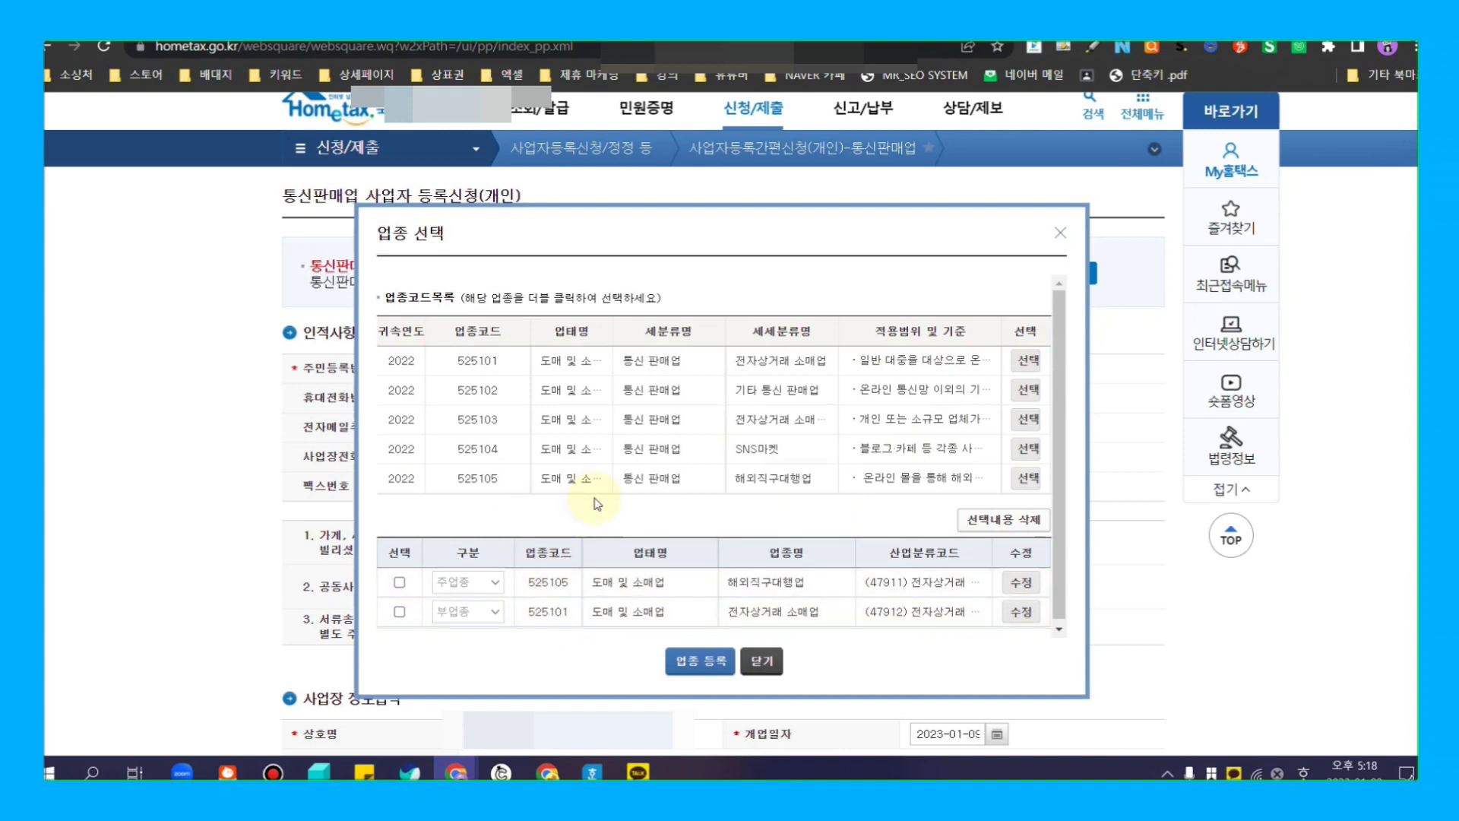
# Step: Add business type 525104 (SNS마켓) with industry classification 47911 (전자상거래 소매 중개업) to the selected list
pyautogui.moveTo(423, 438)
pyautogui.mouseDown()
pyautogui.moveTo(598, 465)
pyautogui.moveTo(1035, 459)
pyautogui.mouseUp()
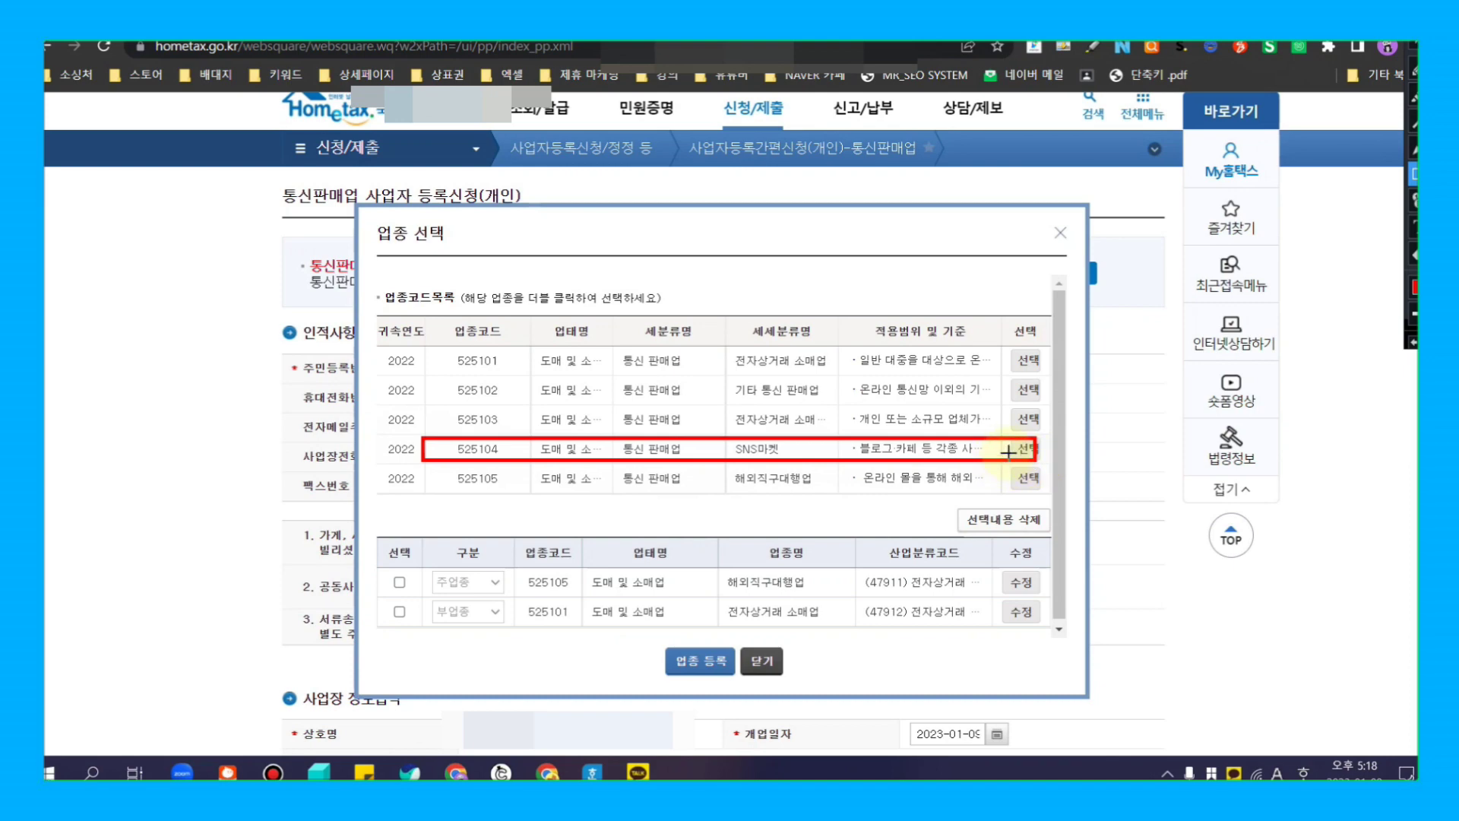
pyautogui.click(1025, 449)
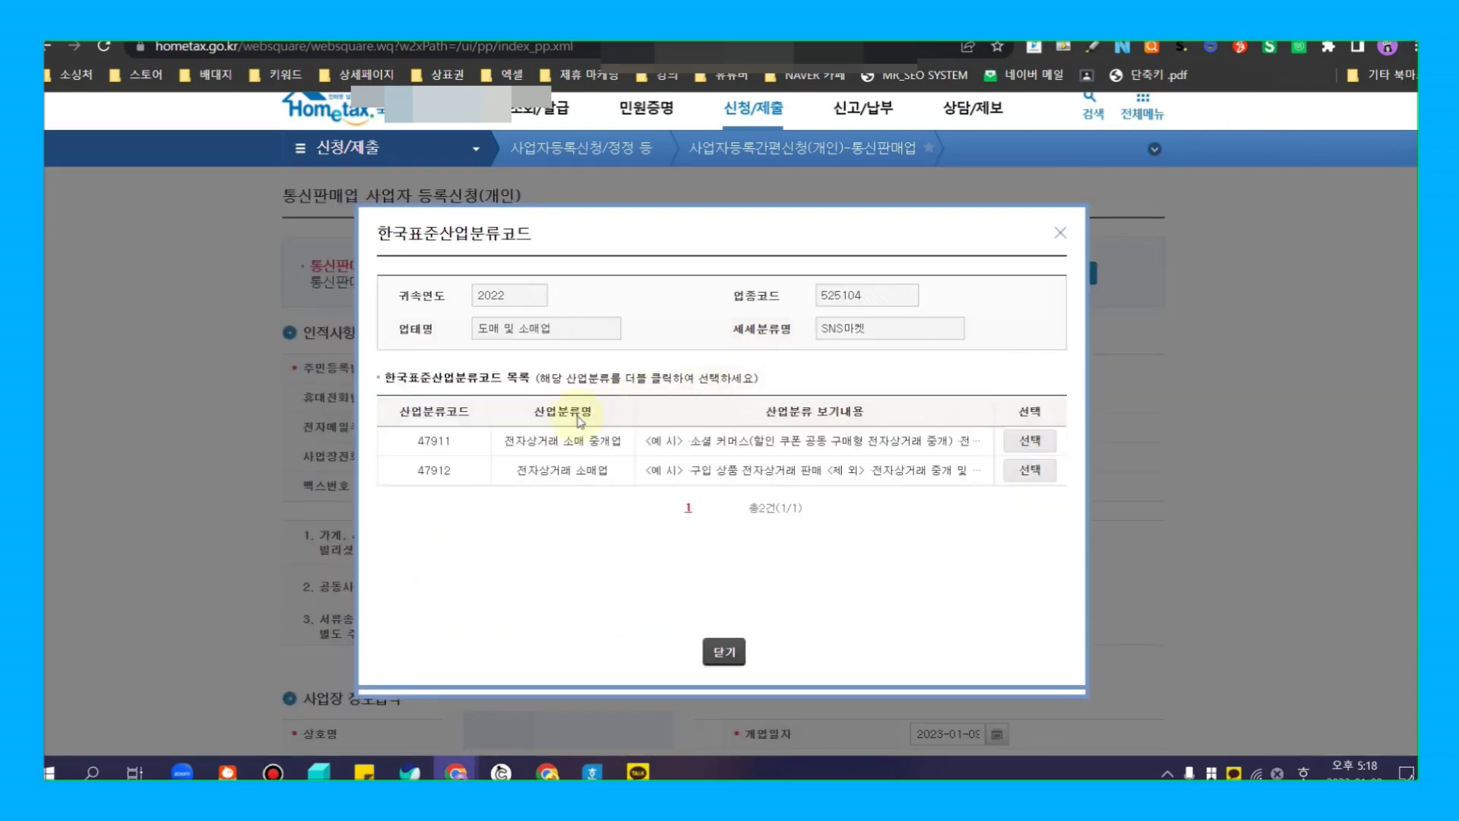
pyautogui.hotkey('ctrl', 'alt', 'g')
pyautogui.moveTo(383, 397)
pyautogui.mouseDown()
pyautogui.moveTo(472, 459)
pyautogui.moveTo(475, 492)
pyautogui.mouseUp()
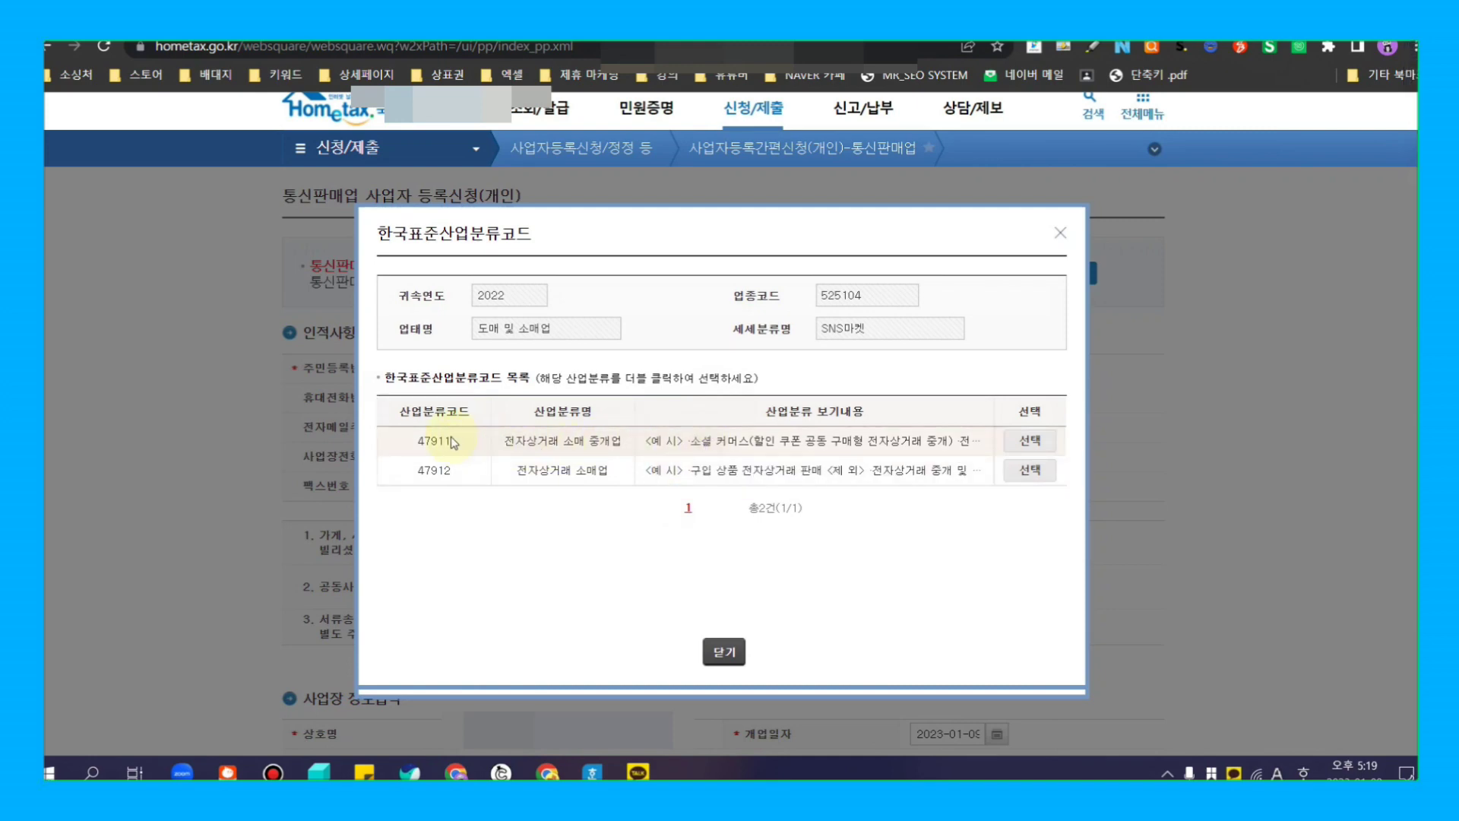
pyautogui.moveTo(405, 432); pyautogui.dragTo(1067, 457)
pyautogui.click(1030, 441)
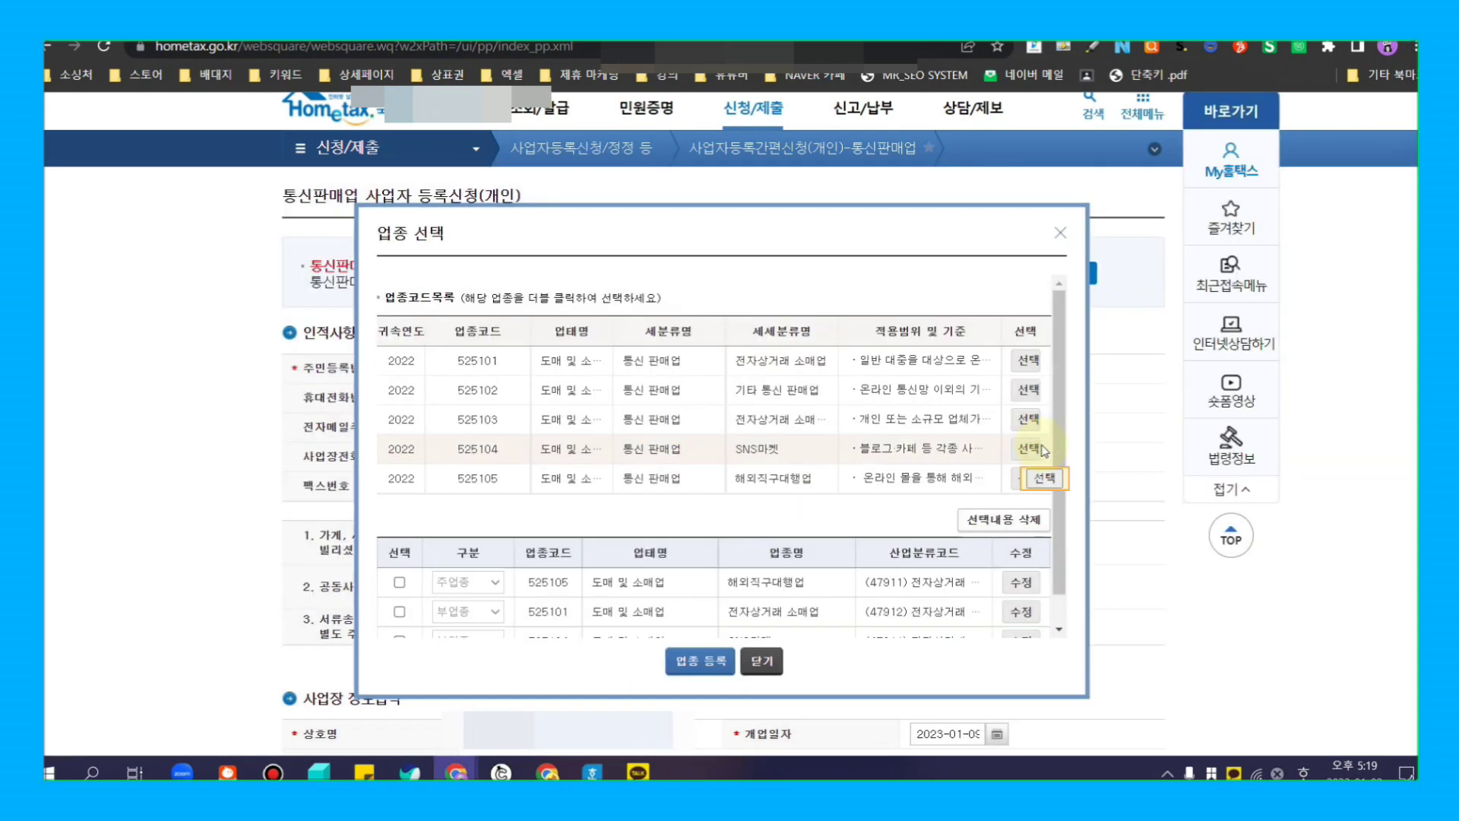
# Step: Shorten the 업태명 of the selected 525105 (해외직구대행업) entry to 소매업
pyautogui.scroll(-2, 675, 554)
pyautogui.moveTo(377, 507)
pyautogui.mouseDown()
pyautogui.moveTo(424, 537)
pyautogui.moveTo(676, 610)
pyautogui.moveTo(1047, 630)
pyautogui.mouseUp()
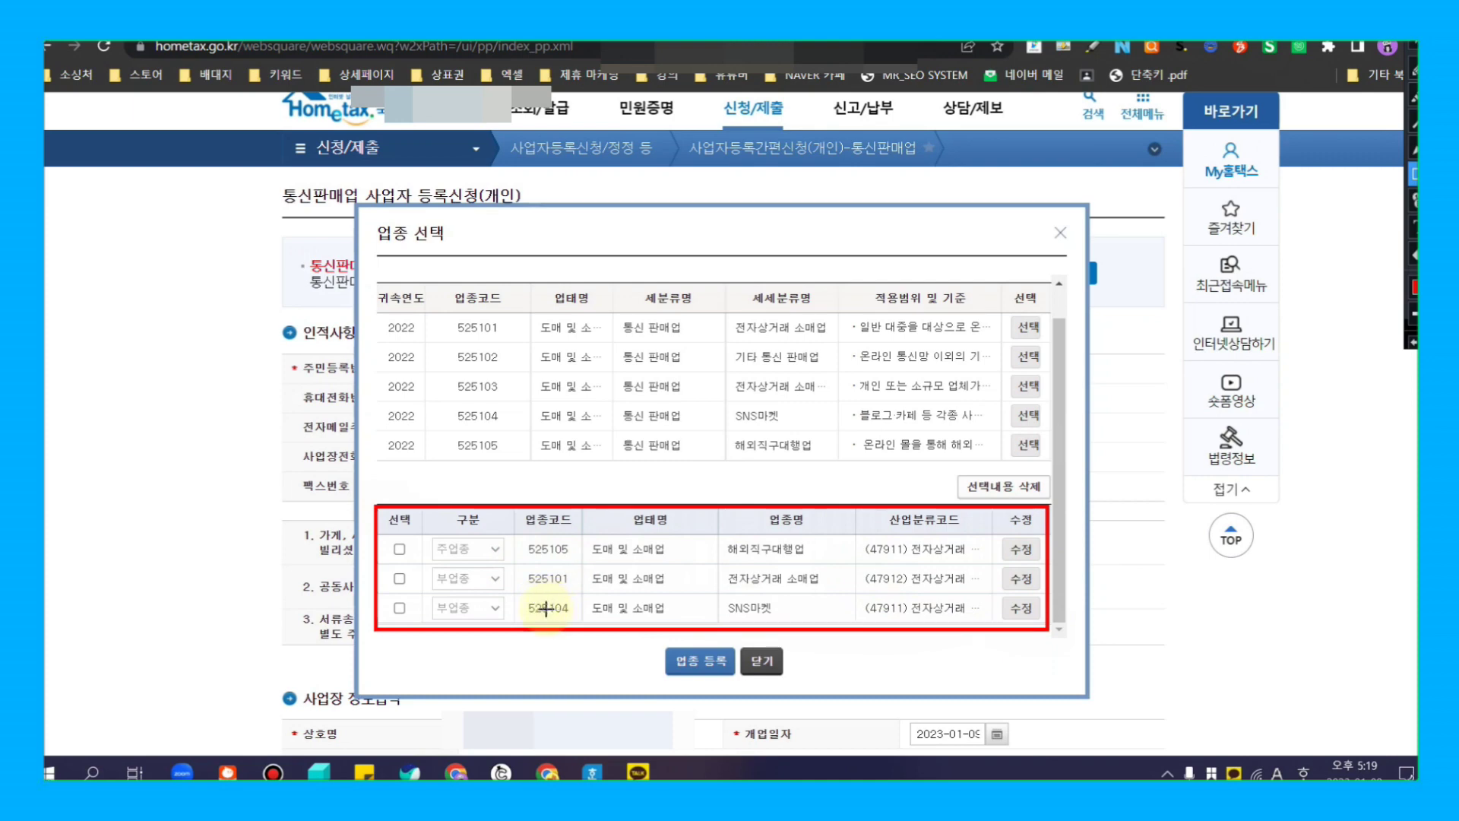
pyautogui.press('Escape')
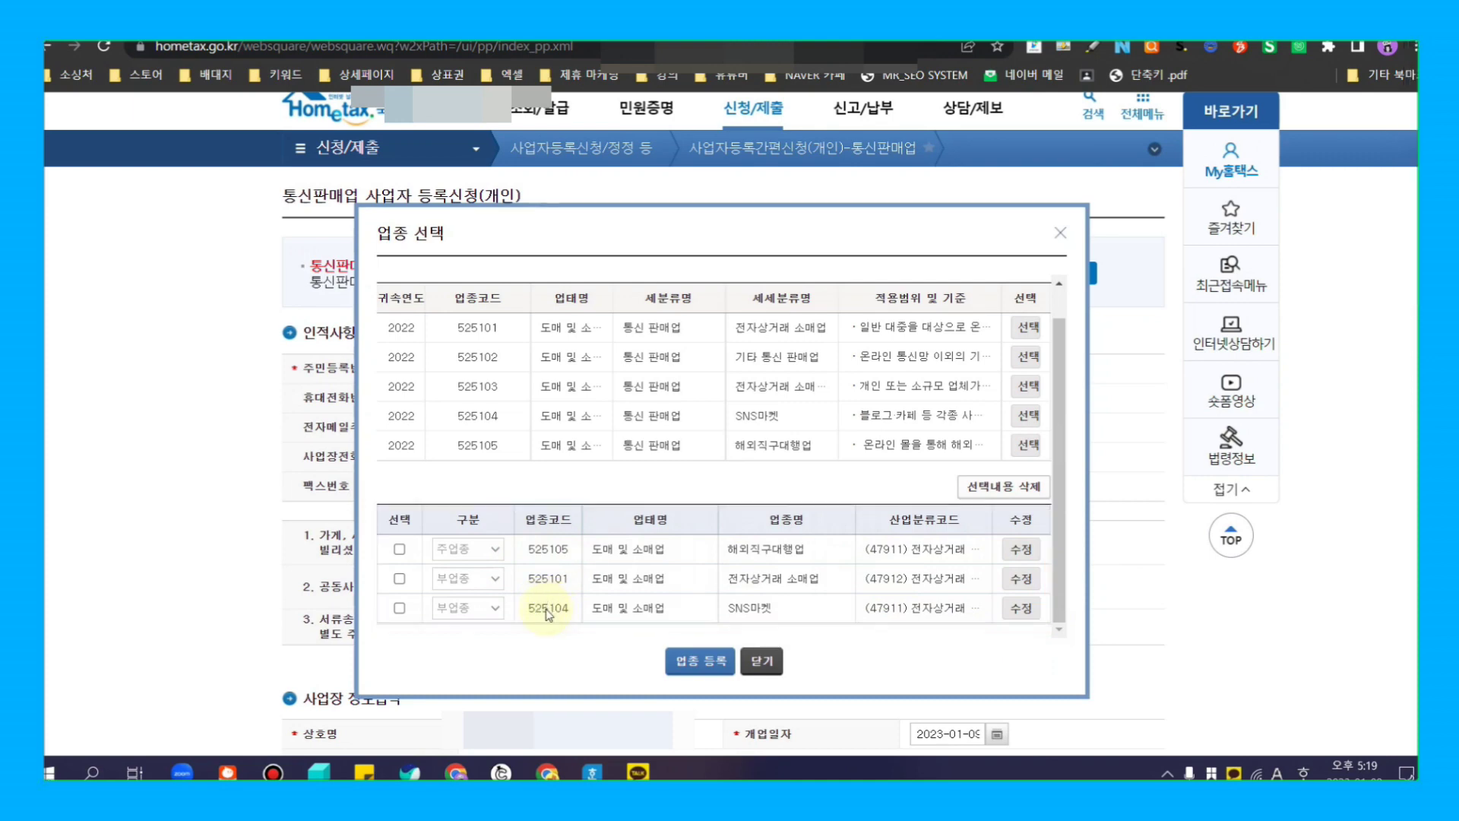
pyautogui.hotkey('ctrl', 'alt', 'd')
pyautogui.moveTo(986, 519); pyautogui.dragTo(1050, 631)
pyautogui.press('Escape')
pyautogui.click(1022, 551)
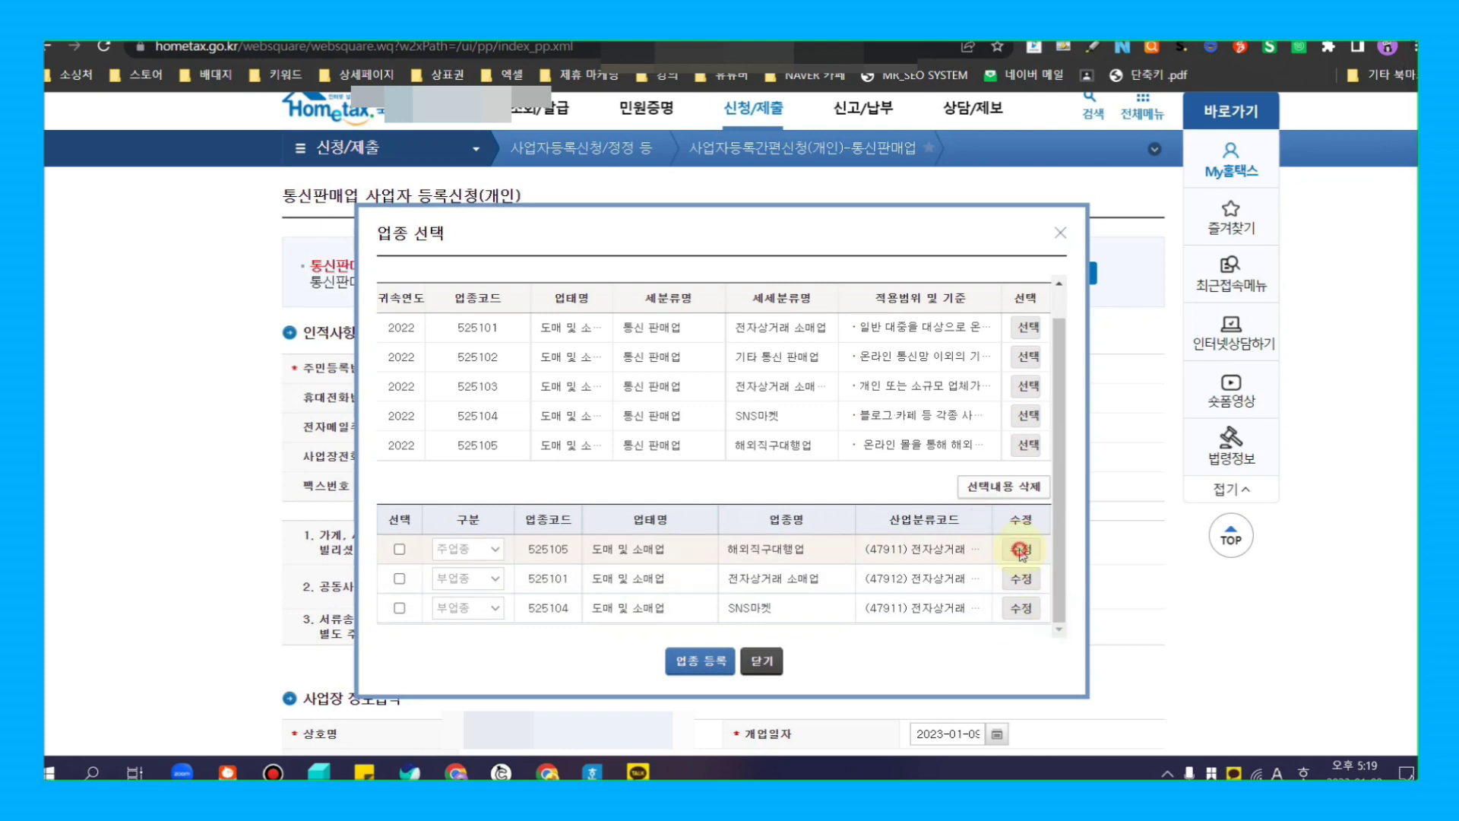
pyautogui.tripleClick(636, 551)
pyautogui.click(630, 550)
pyautogui.press('BackSpace')
pyautogui.press('BackSpace')
pyautogui.press('BackSpace')
pyautogui.press('BackSpace')
pyautogui.press('BackSpace')
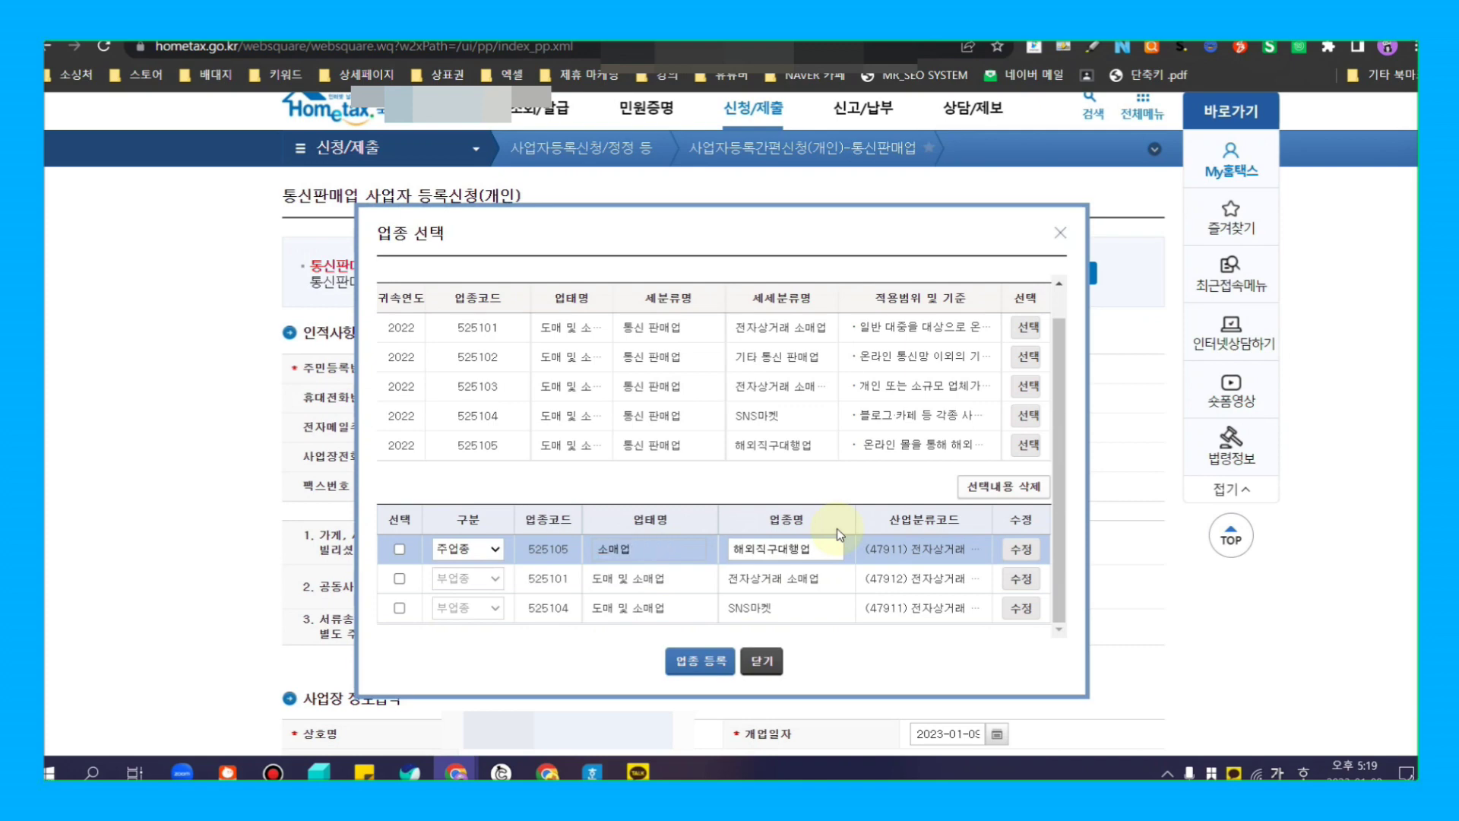
# Step: Change the 업태명 of the selected 525101 and 525104 entries to 소매업 as well
pyautogui.click(1020, 579)
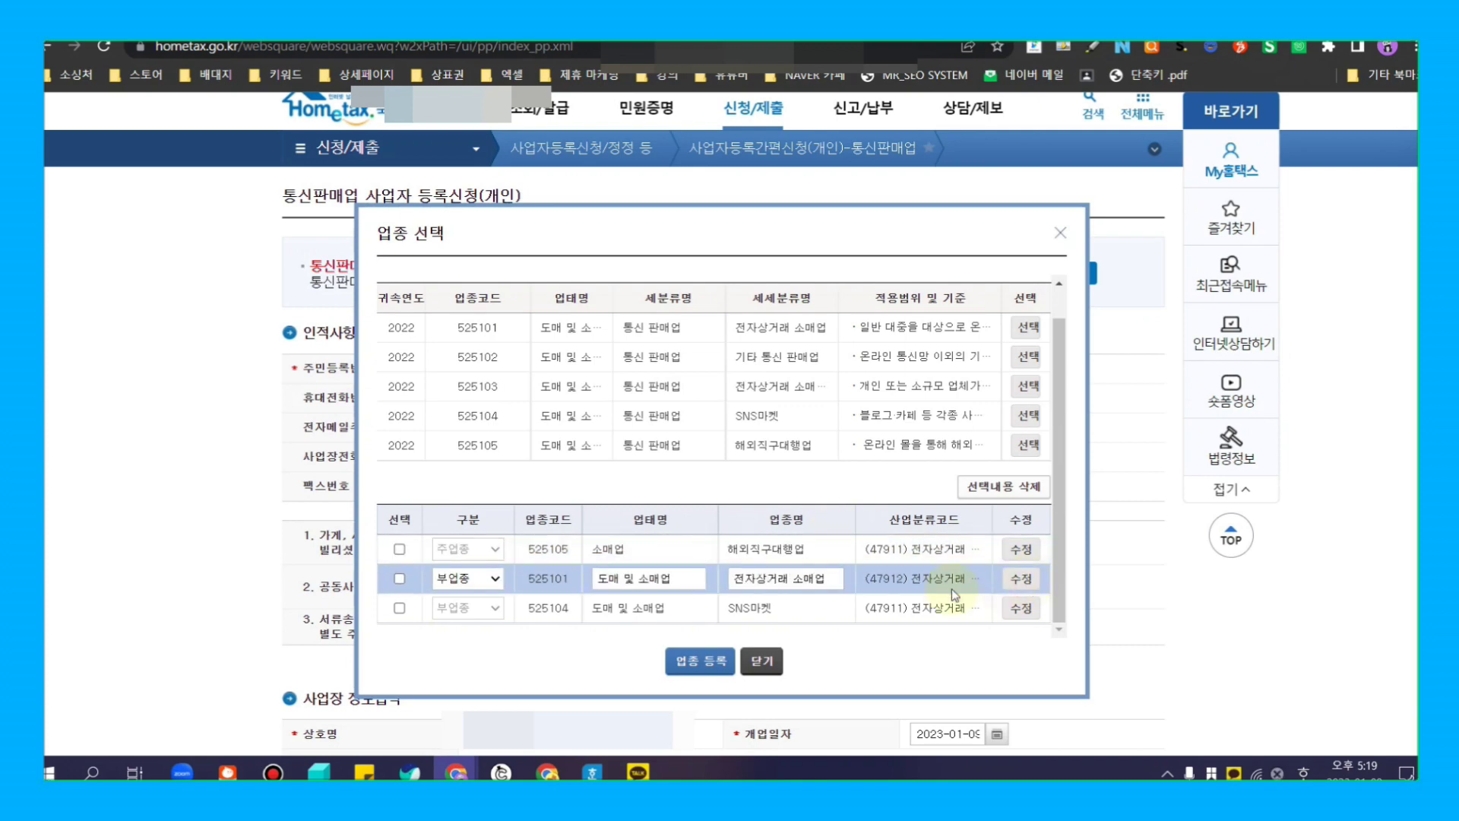
pyautogui.tripleClick(641, 579)
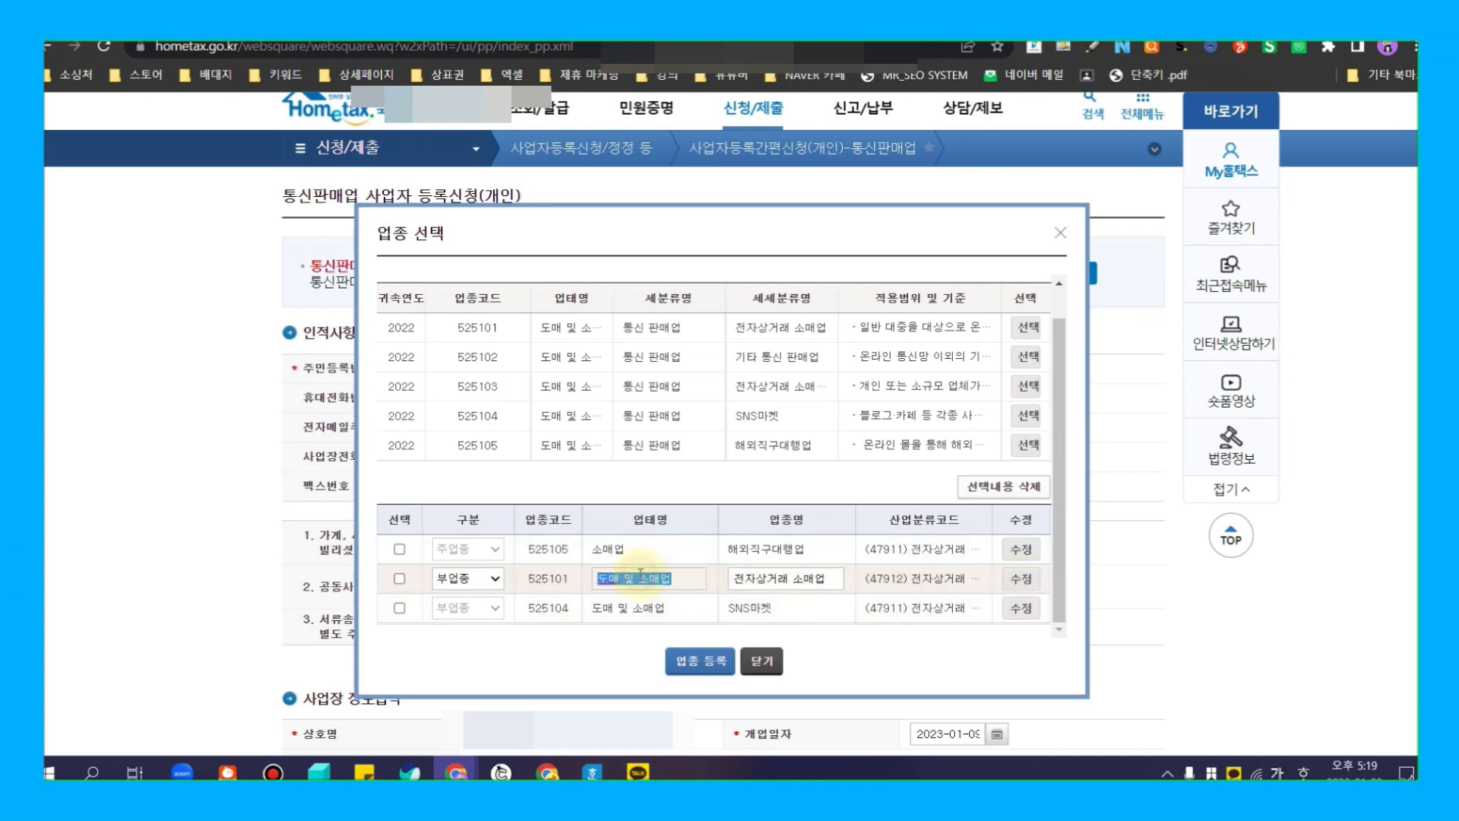
pyautogui.click(640, 579)
pyautogui.press('BackSpace')
pyautogui.press('BackSpace')
pyautogui.press('BackSpace')
pyautogui.press('BackSpace')
pyautogui.press('BackSpace')
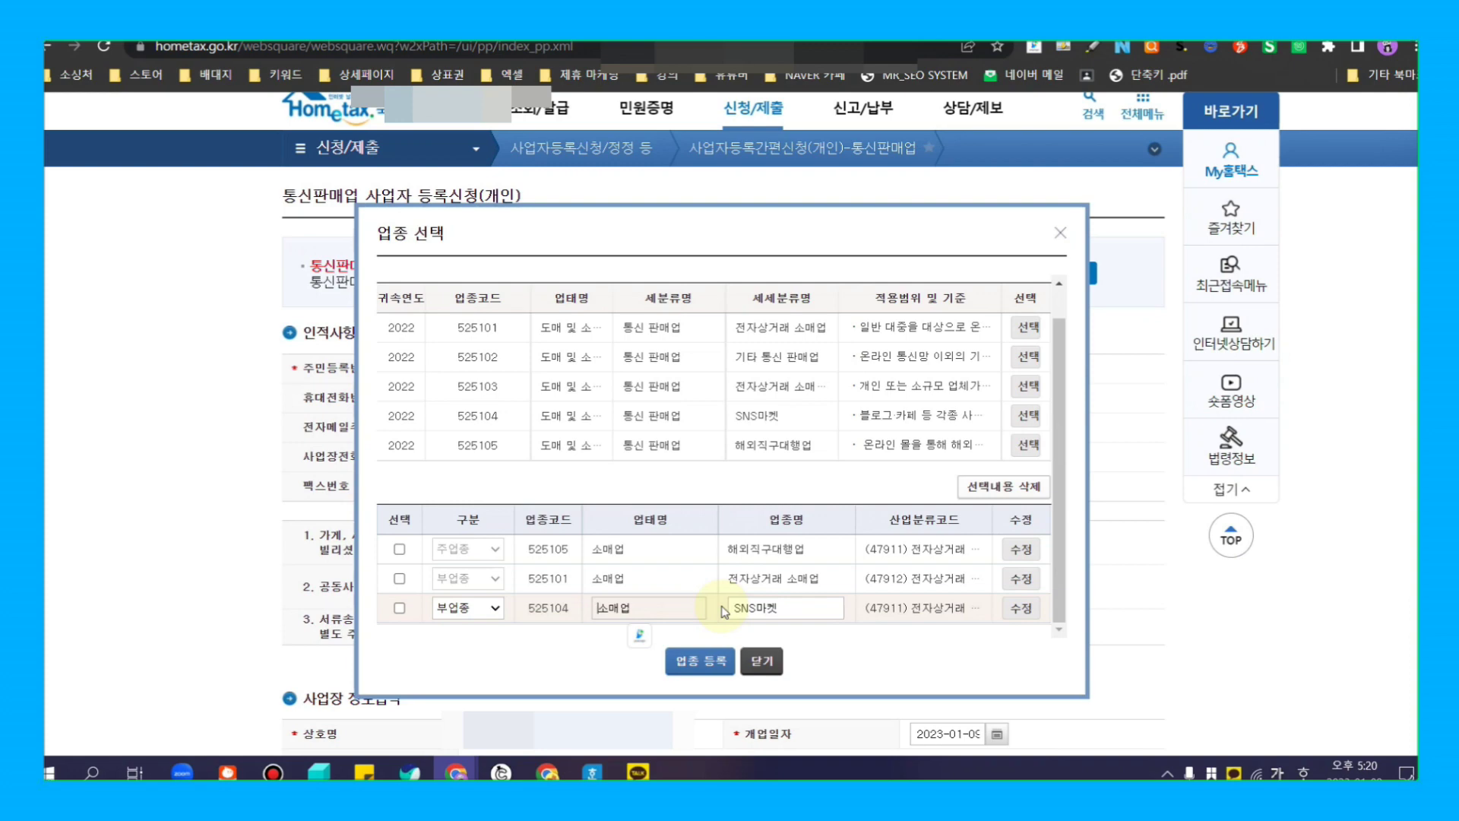
# Step: Register the selected business types 525105, 525101 and 525104 in the application form
pyautogui.click(724, 611)
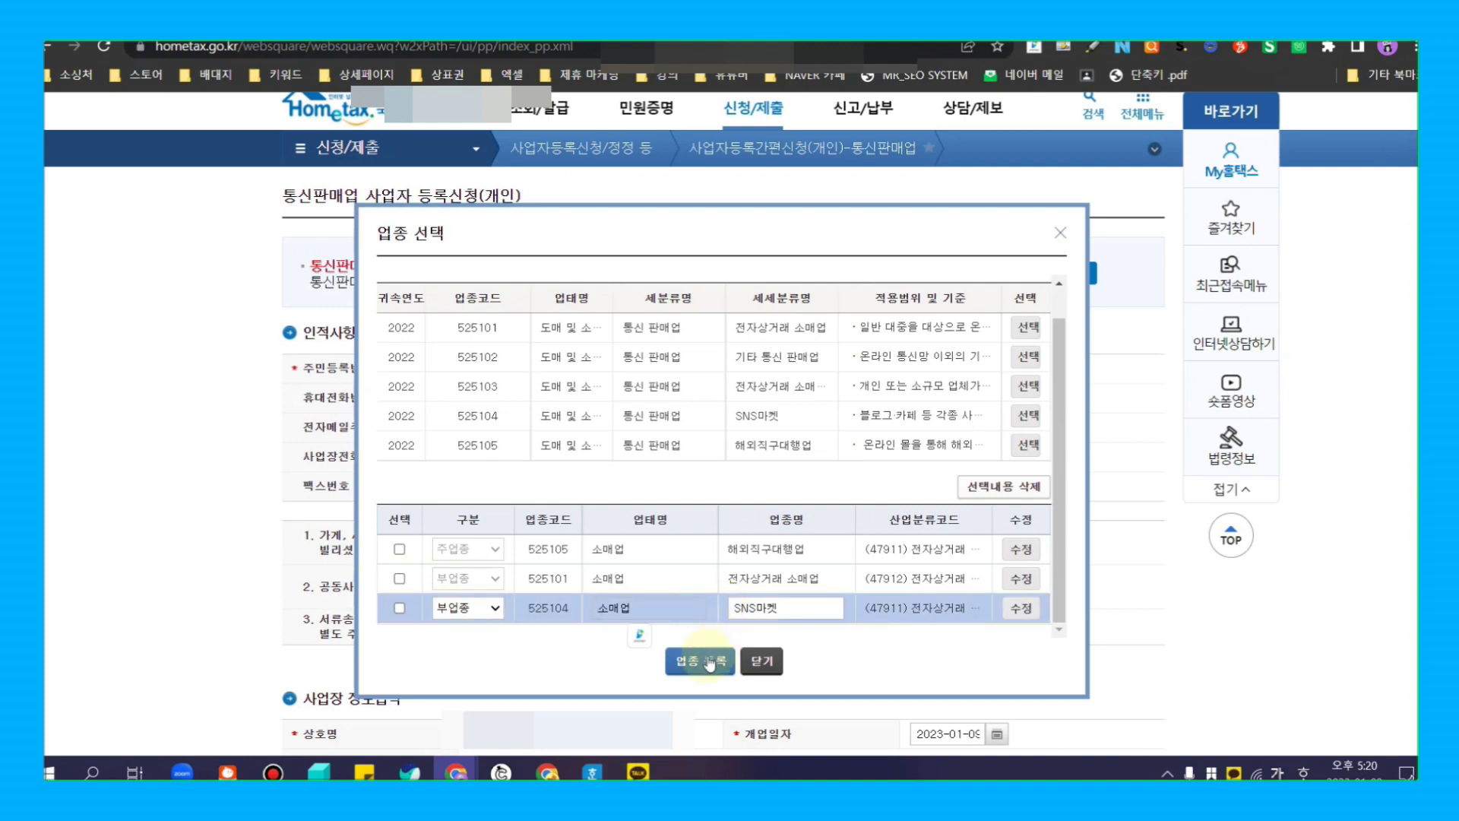
pyautogui.click(703, 661)
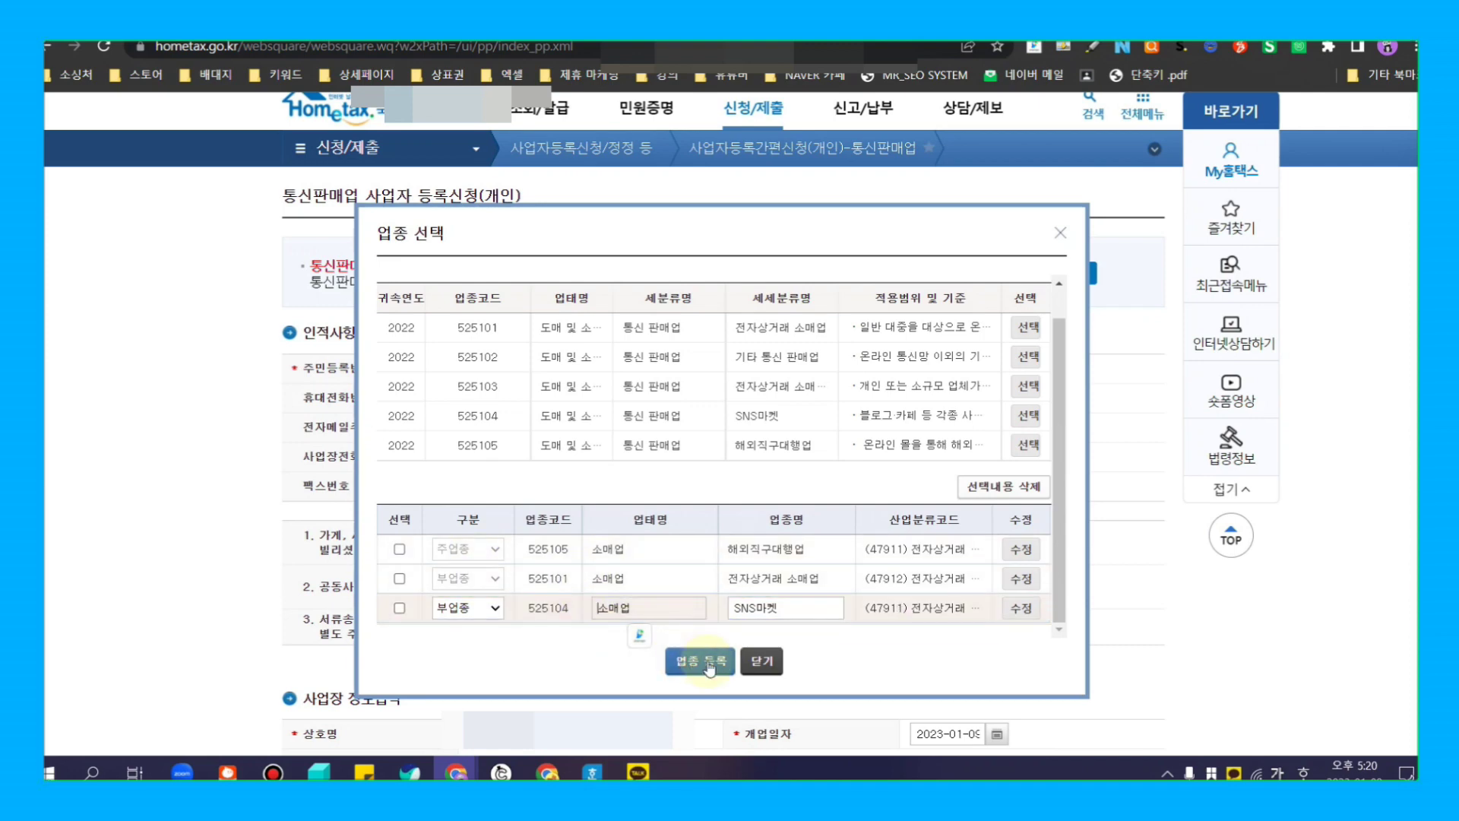
pyautogui.scroll(-5, 789, 576)
pyautogui.scroll(5, 788, 576)
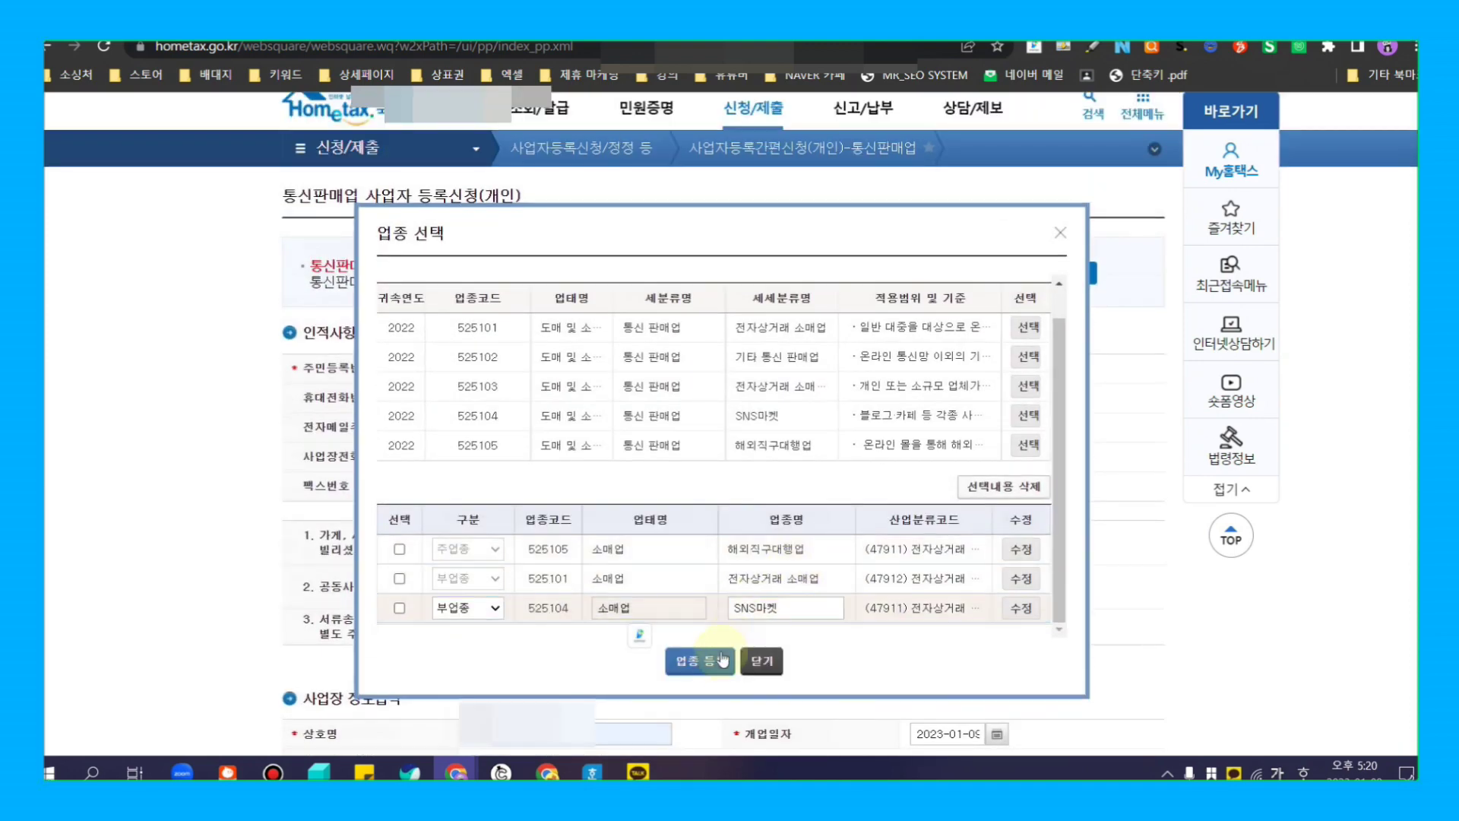
pyautogui.click(700, 661)
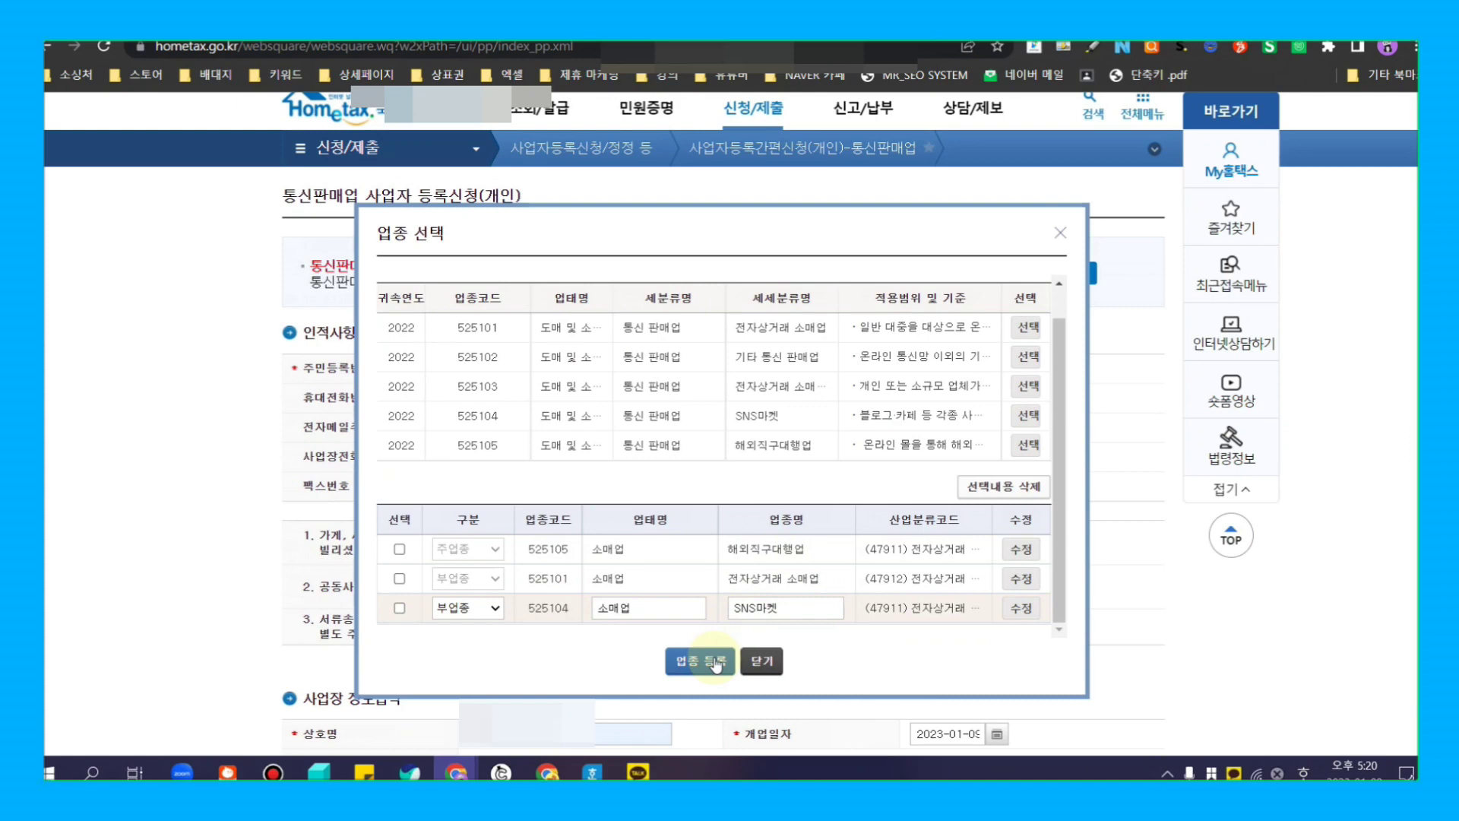
# Step: Leave the optional 사이버몰 section empty and set the 사업자 유형 to 간이
pyautogui.scroll(-1, 1006, 532)
pyautogui.moveTo(250, 307)
pyautogui.mouseDown()
pyautogui.moveTo(896, 495)
pyautogui.moveTo(1162, 479)
pyautogui.mouseUp()
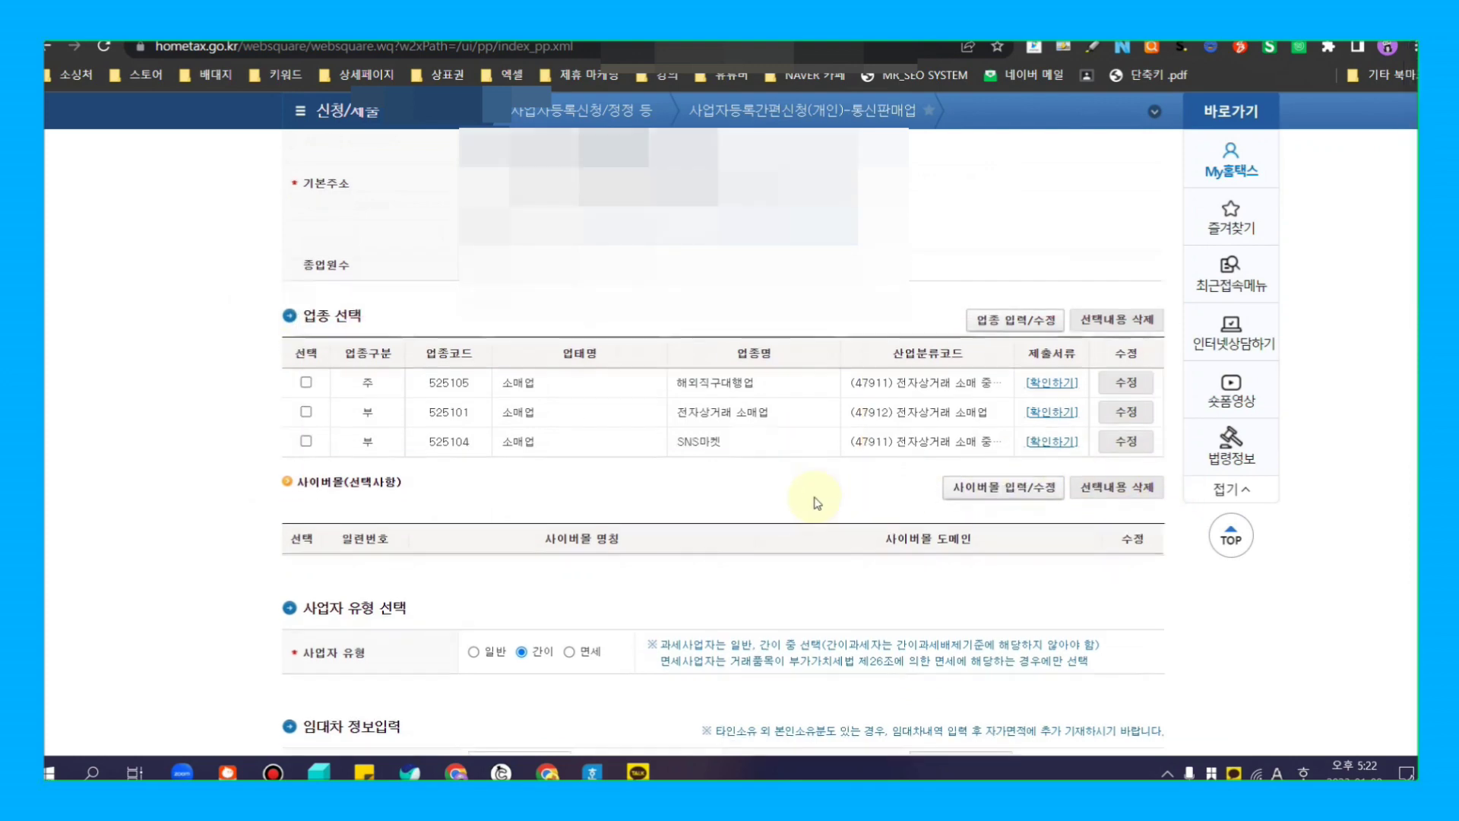
pyautogui.scroll(-2, 815, 495)
pyautogui.moveTo(276, 304); pyautogui.dragTo(1170, 349)
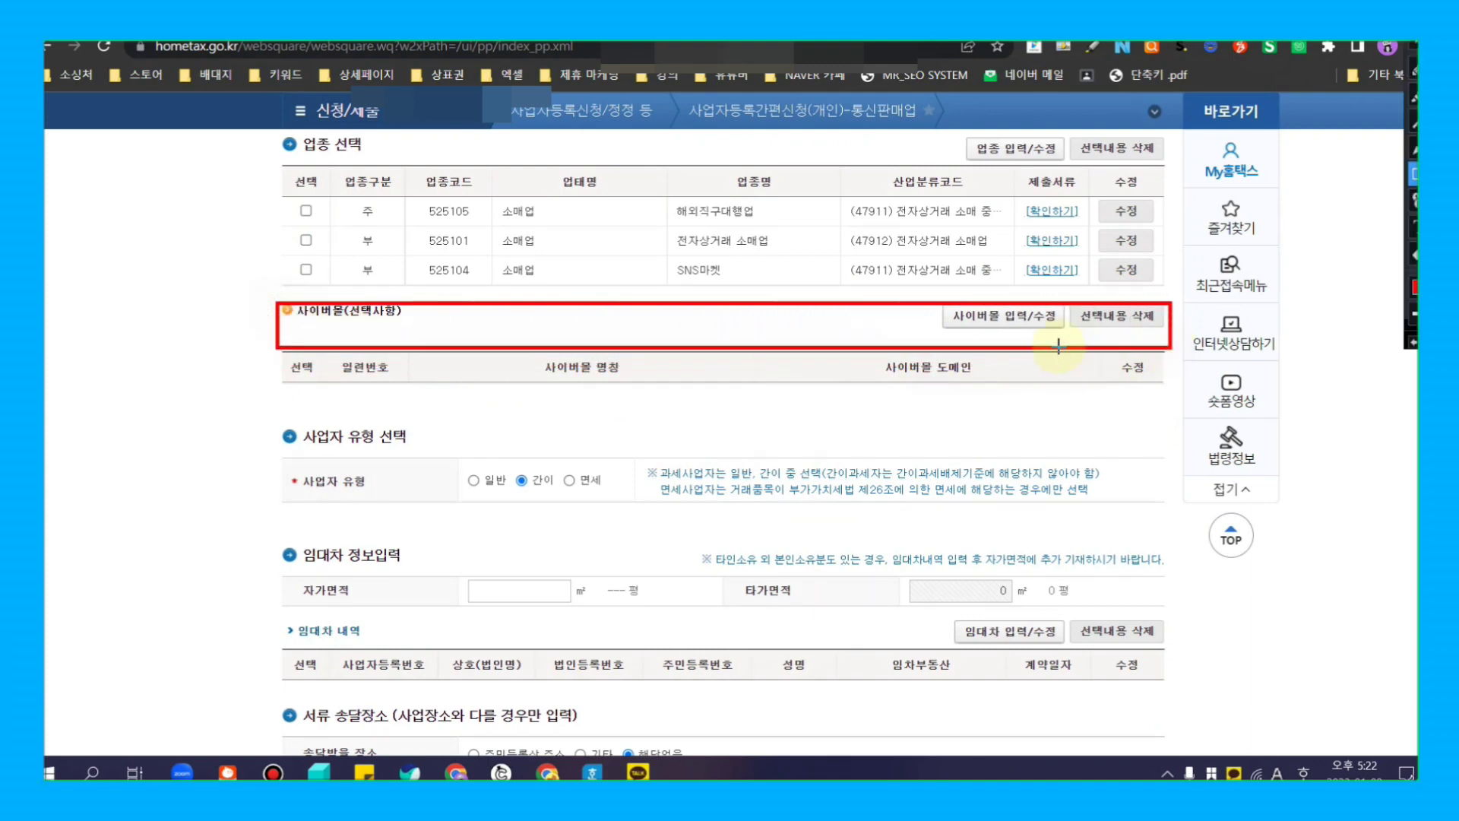
pyautogui.scroll(-1, 512, 375)
pyautogui.moveTo(274, 325); pyautogui.dragTo(1148, 433)
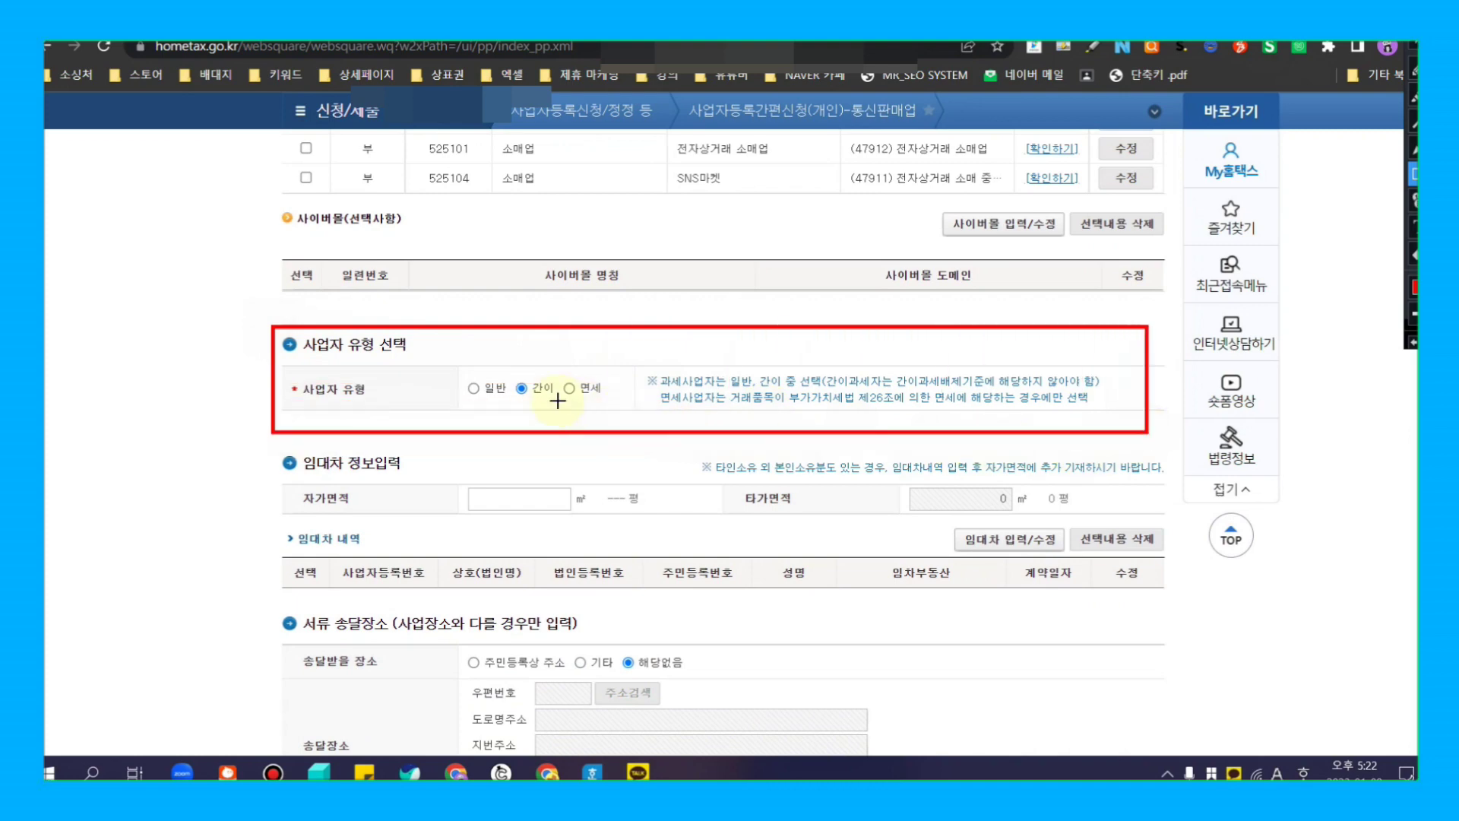
pyautogui.press('Escape')
pyautogui.click(521, 388)
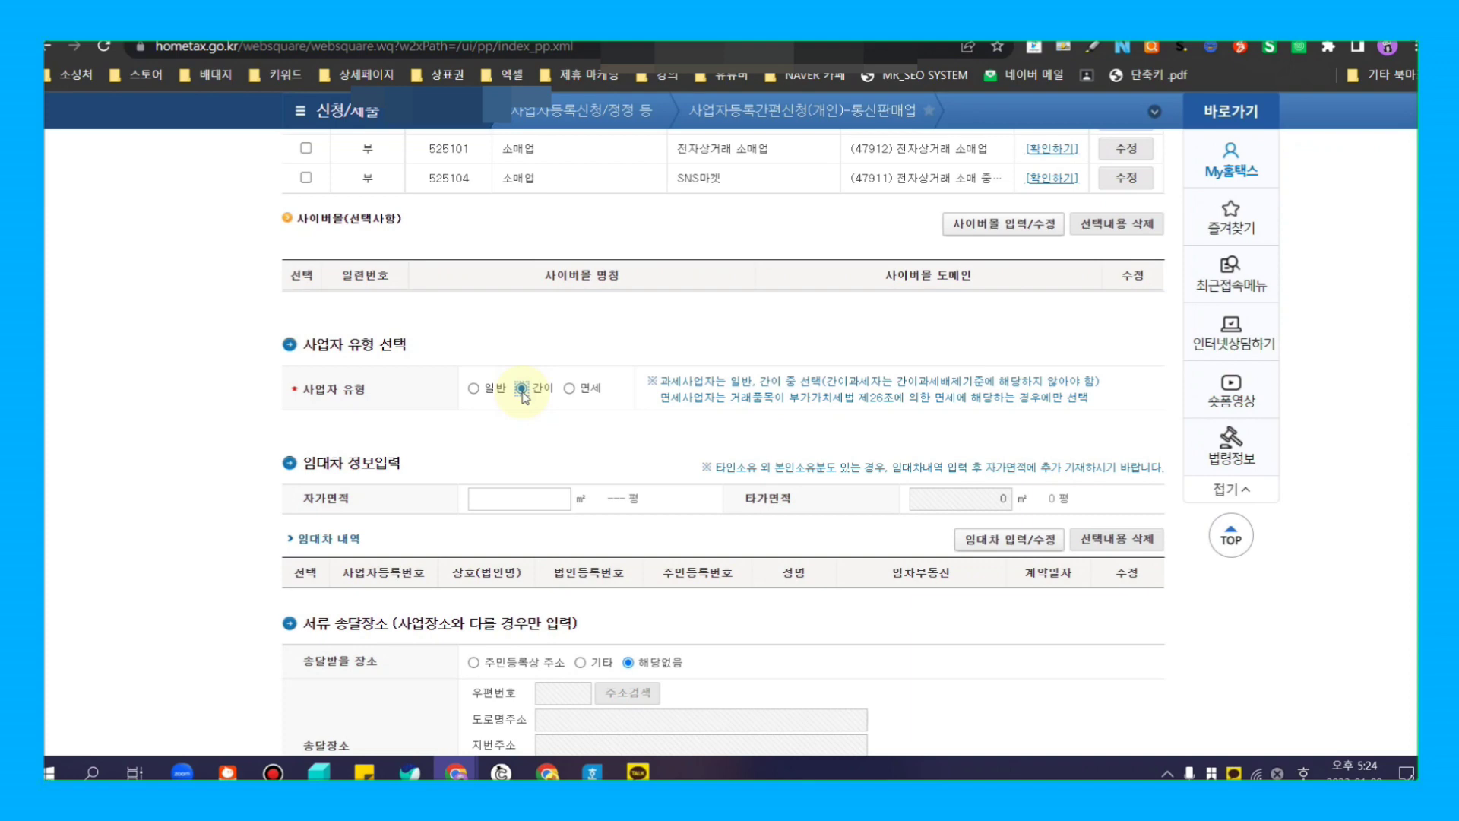
# Step: Review the 임대차 정보입력 and 서류 송달장소 sections and the document types listed under 제출서류 선택
pyautogui.scroll(-1, 704, 385)
pyautogui.moveTo(259, 334)
pyautogui.mouseDown()
pyautogui.moveTo(795, 417)
pyautogui.moveTo(1174, 449)
pyautogui.moveTo(1171, 571)
pyautogui.moveTo(1208, 730)
pyautogui.mouseUp()
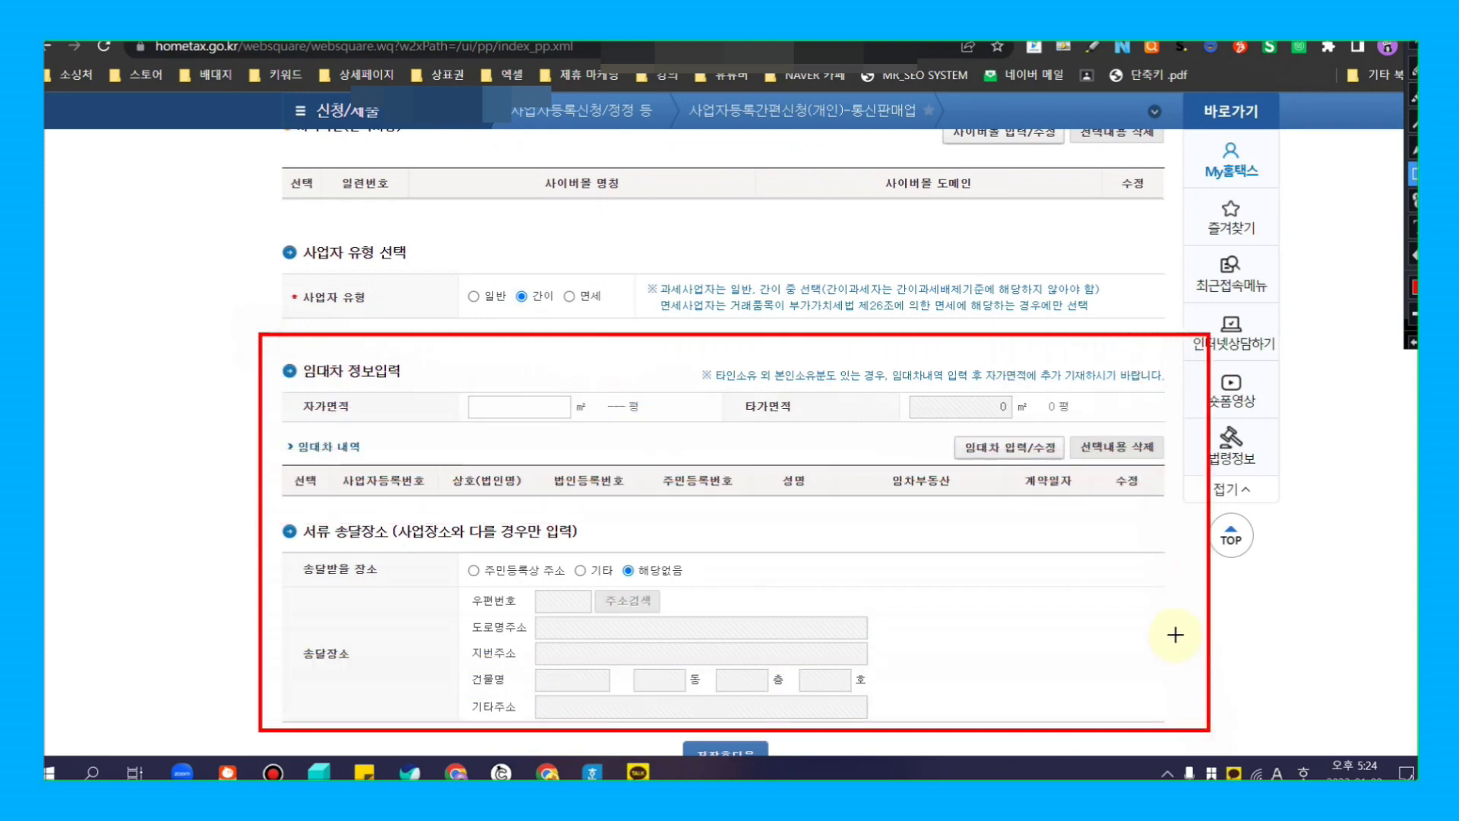
pyautogui.press('Escape')
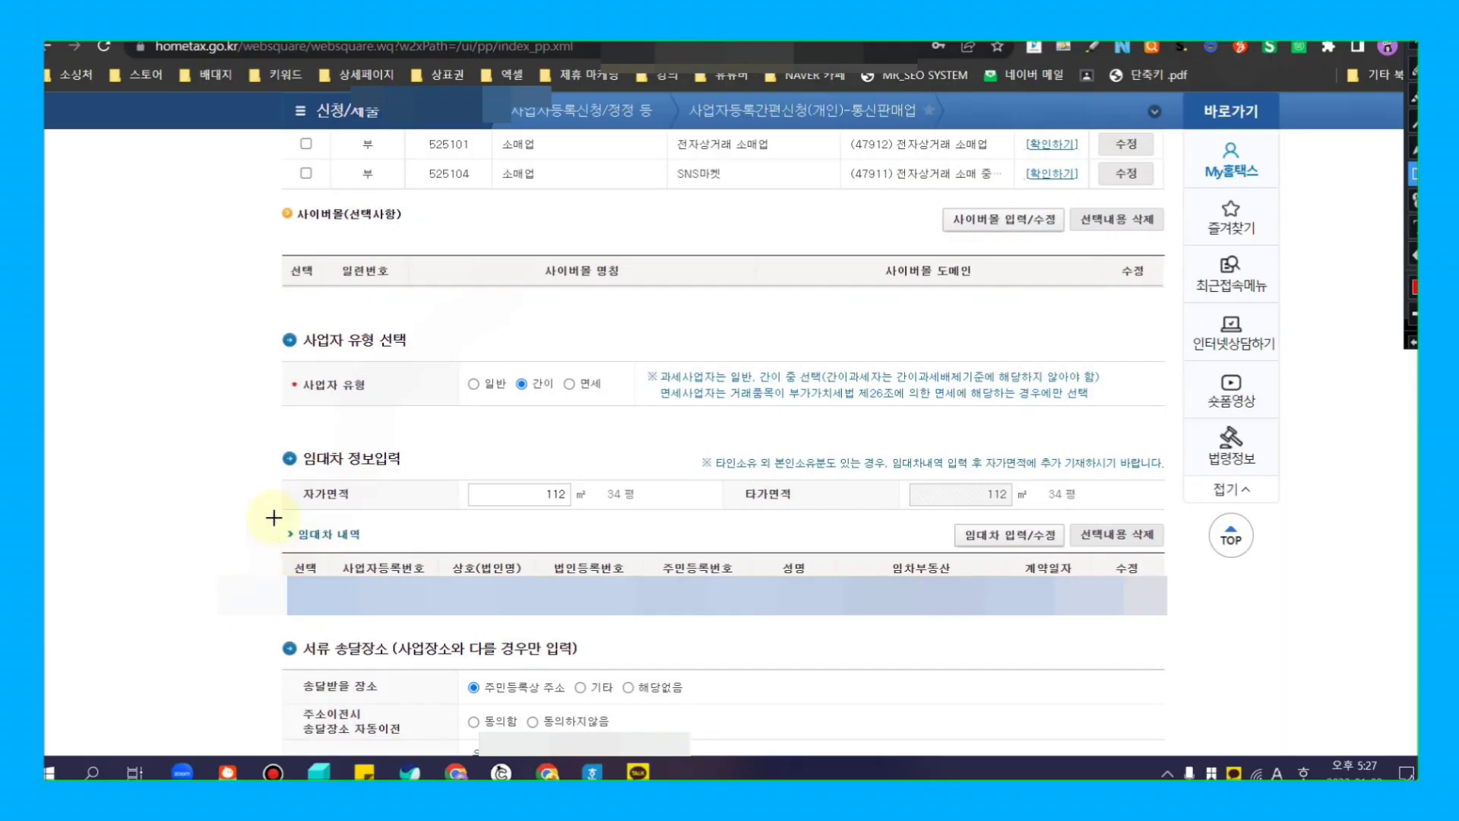
pyautogui.moveTo(274, 514)
pyautogui.mouseDown()
pyautogui.moveTo(531, 560)
pyautogui.moveTo(1156, 607)
pyautogui.moveTo(1160, 624)
pyautogui.mouseUp()
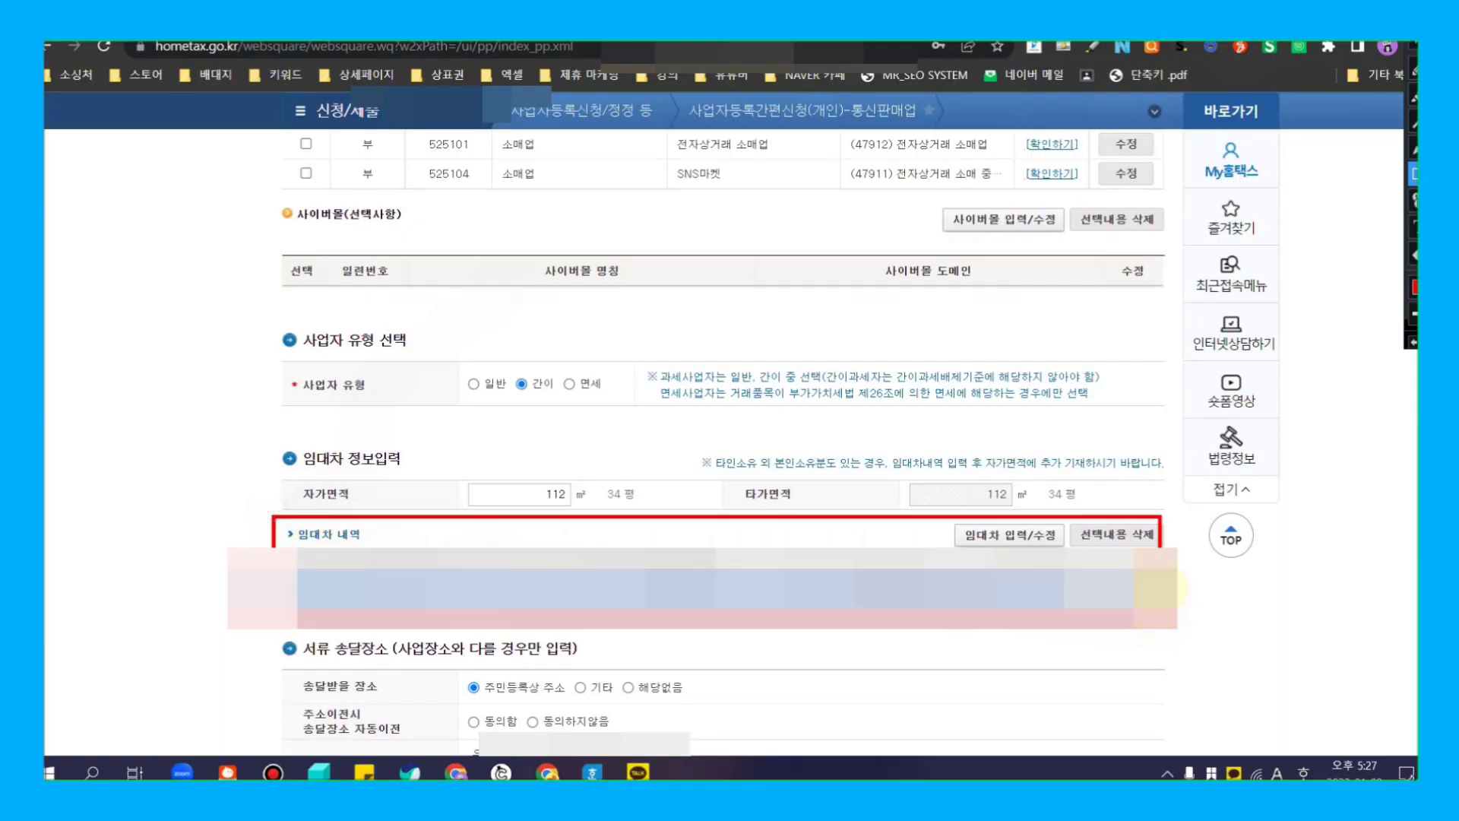
pyautogui.press('Escape')
pyautogui.scroll(-2, 1160, 593)
pyautogui.hotkey('ctrl', 'alt', 'd')
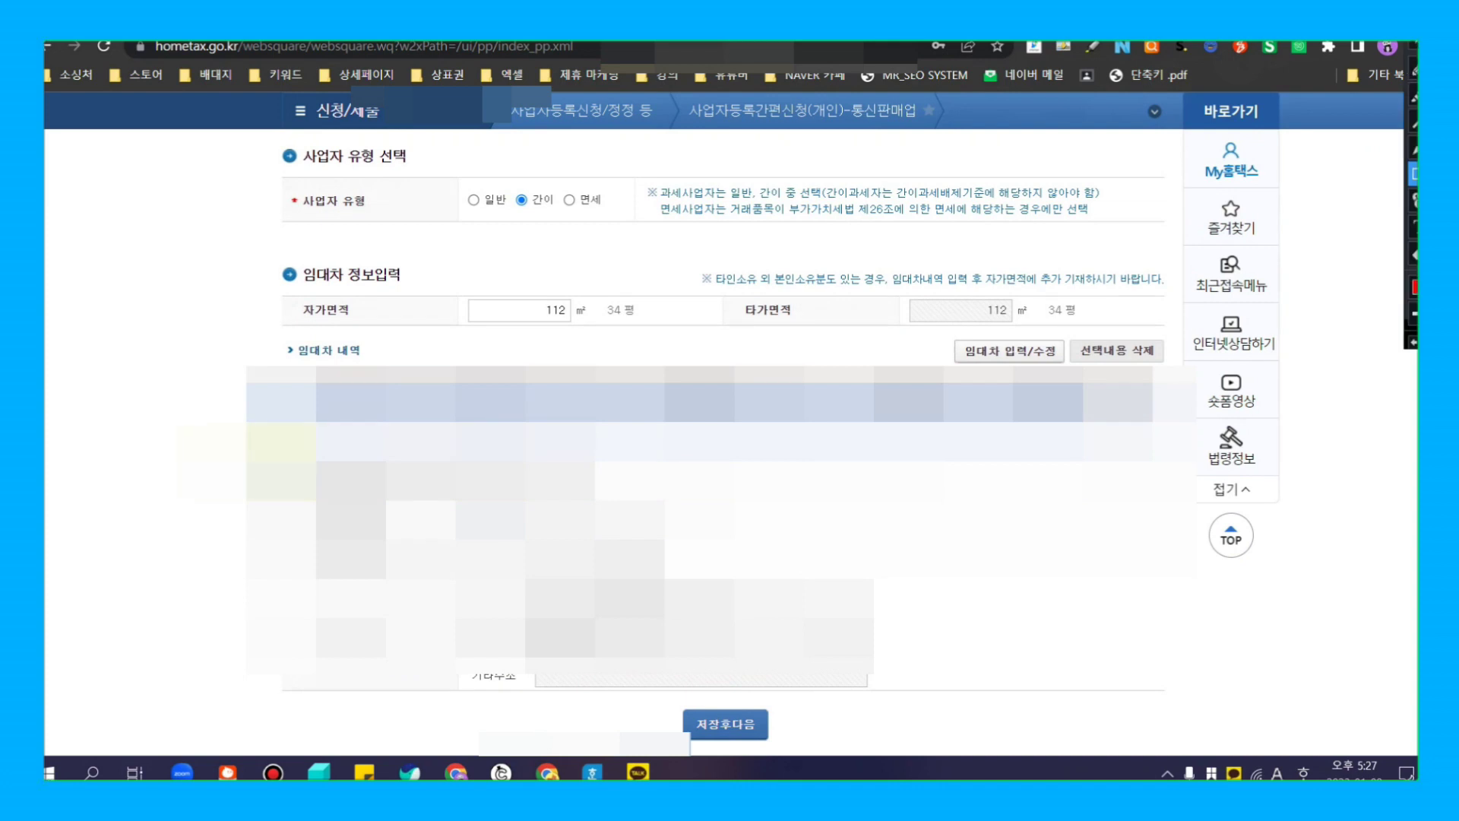
pyautogui.moveTo(263, 426)
pyautogui.mouseDown()
pyautogui.moveTo(524, 579)
pyautogui.moveTo(919, 677)
pyautogui.mouseUp()
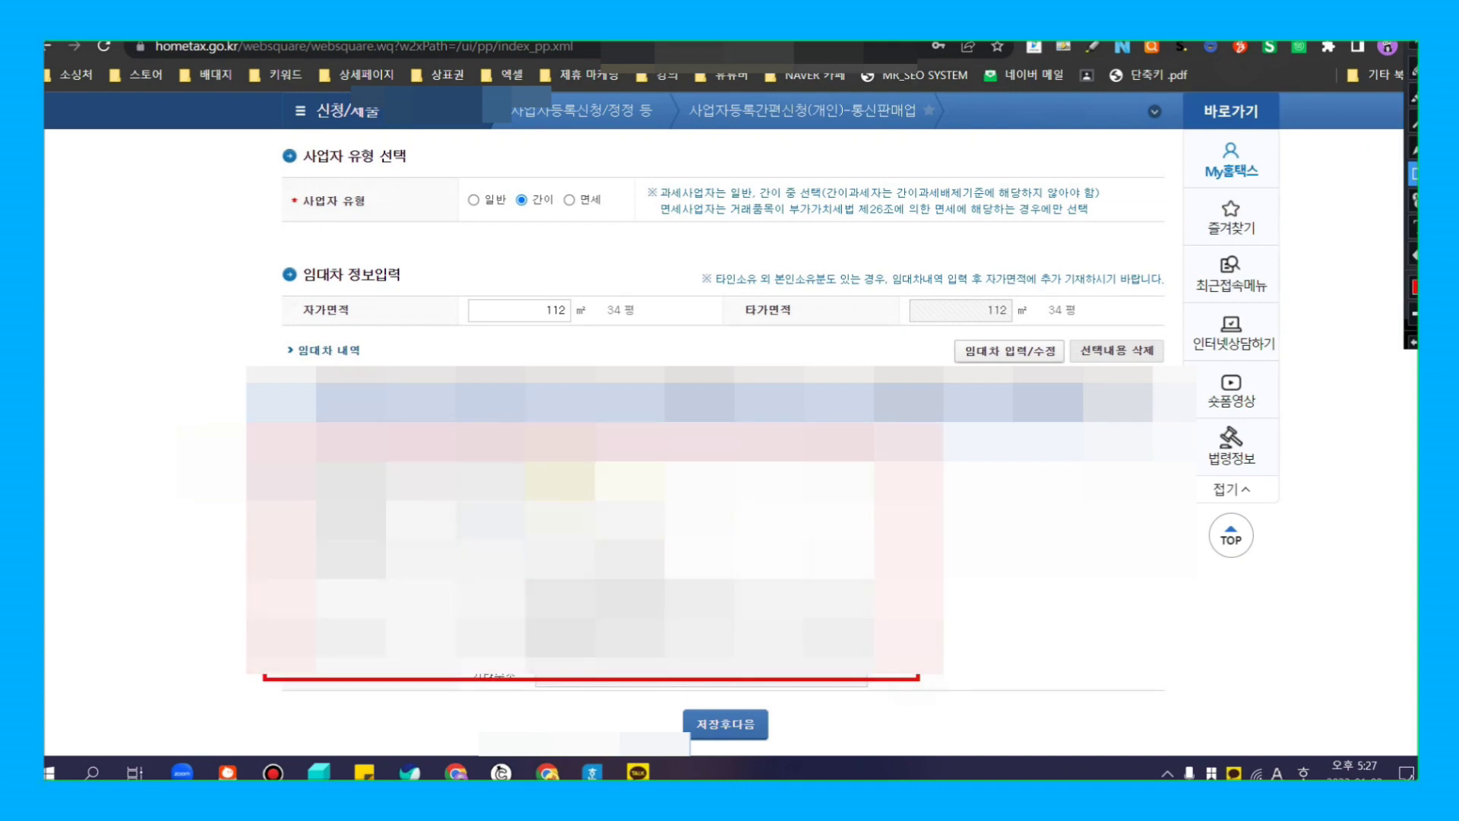
pyautogui.press('Escape')
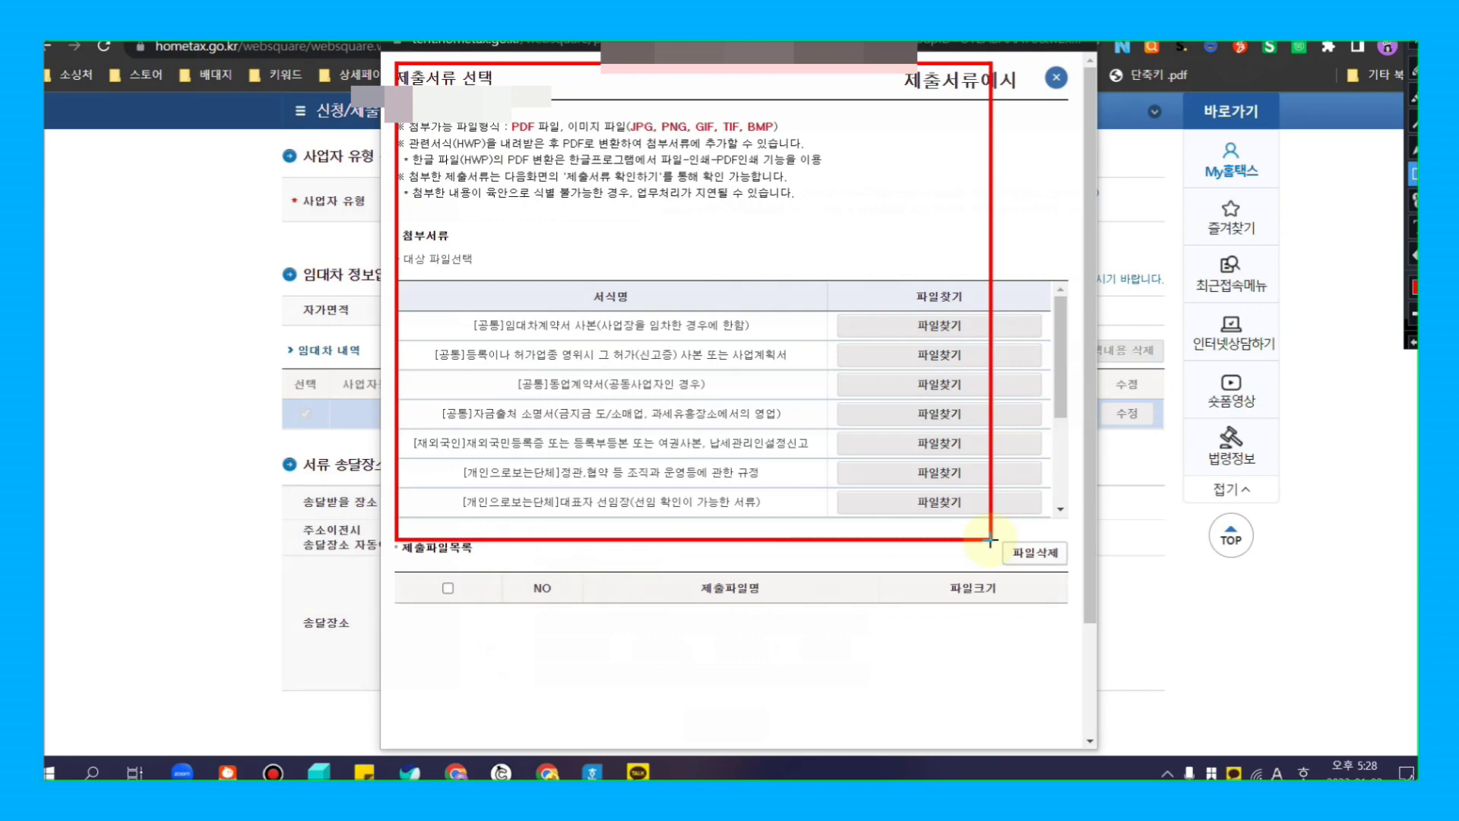
pyautogui.press('Escape')
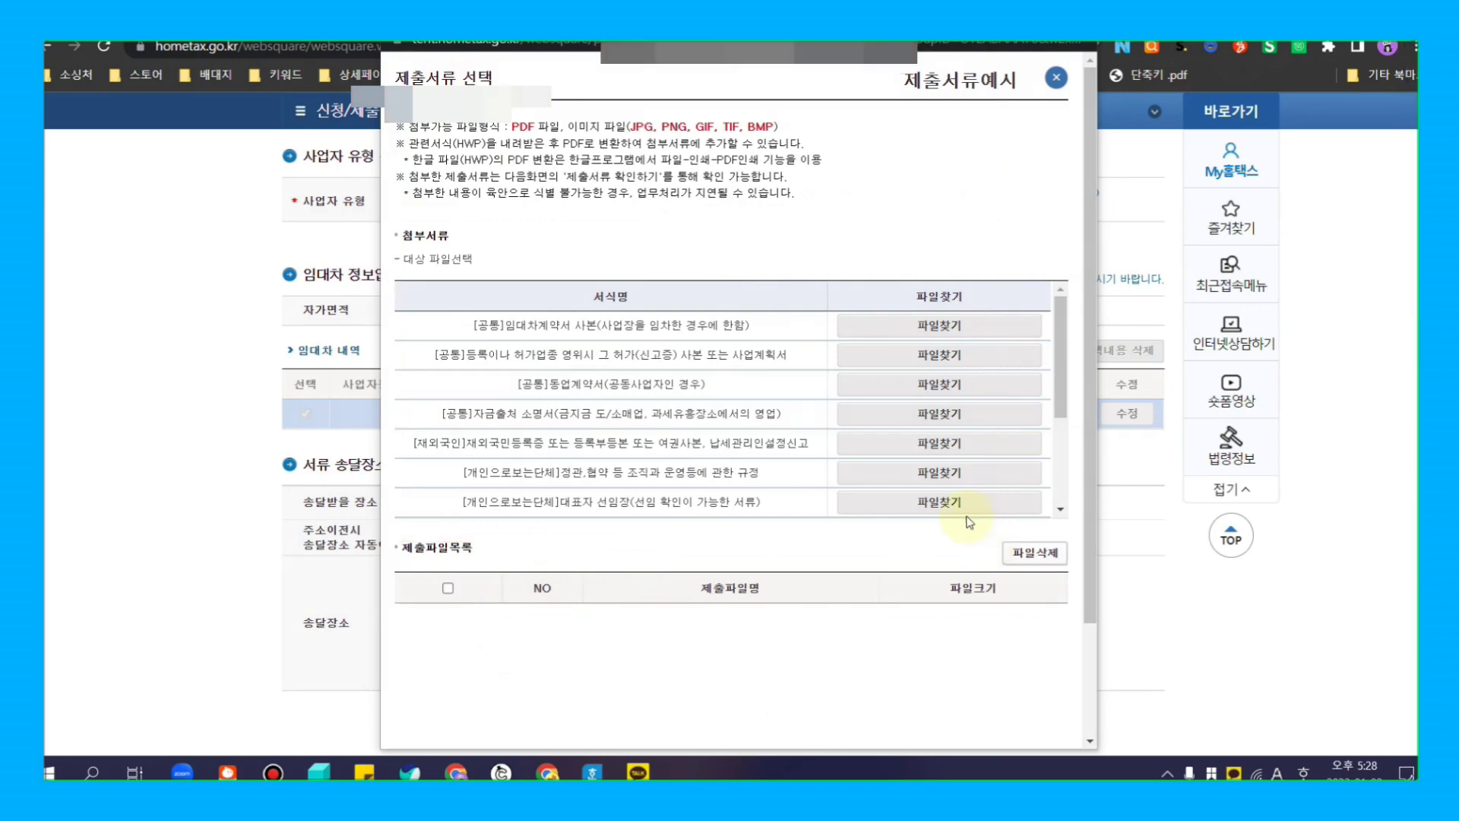
# Step: Look through the attachable document types and open file selection for the [공통]임대차계약서 사본 attachment
pyautogui.scroll(-5, 966, 516)
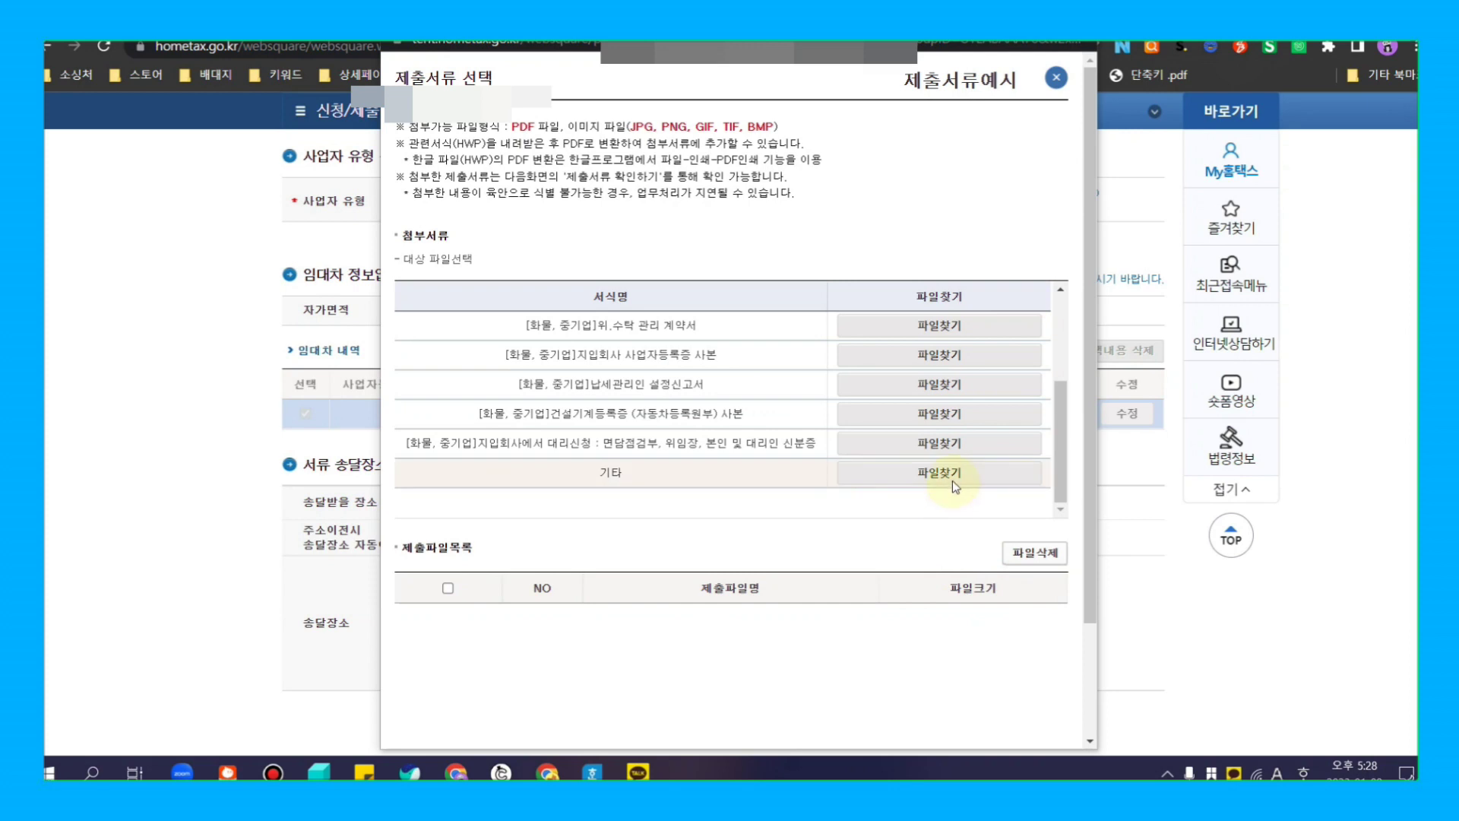
pyautogui.scroll(5, 952, 480)
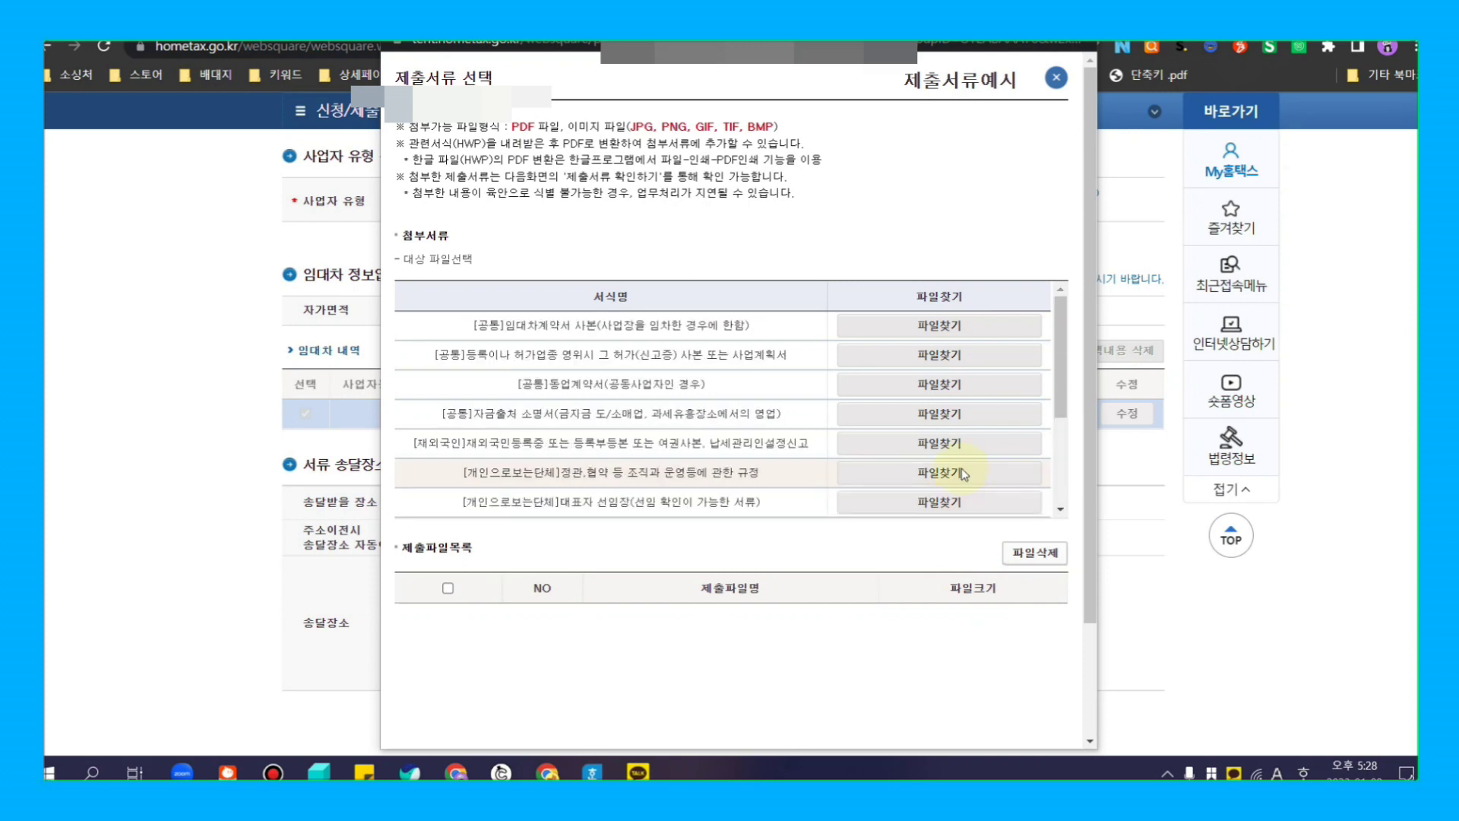
pyautogui.click(928, 326)
pyautogui.click(927, 328)
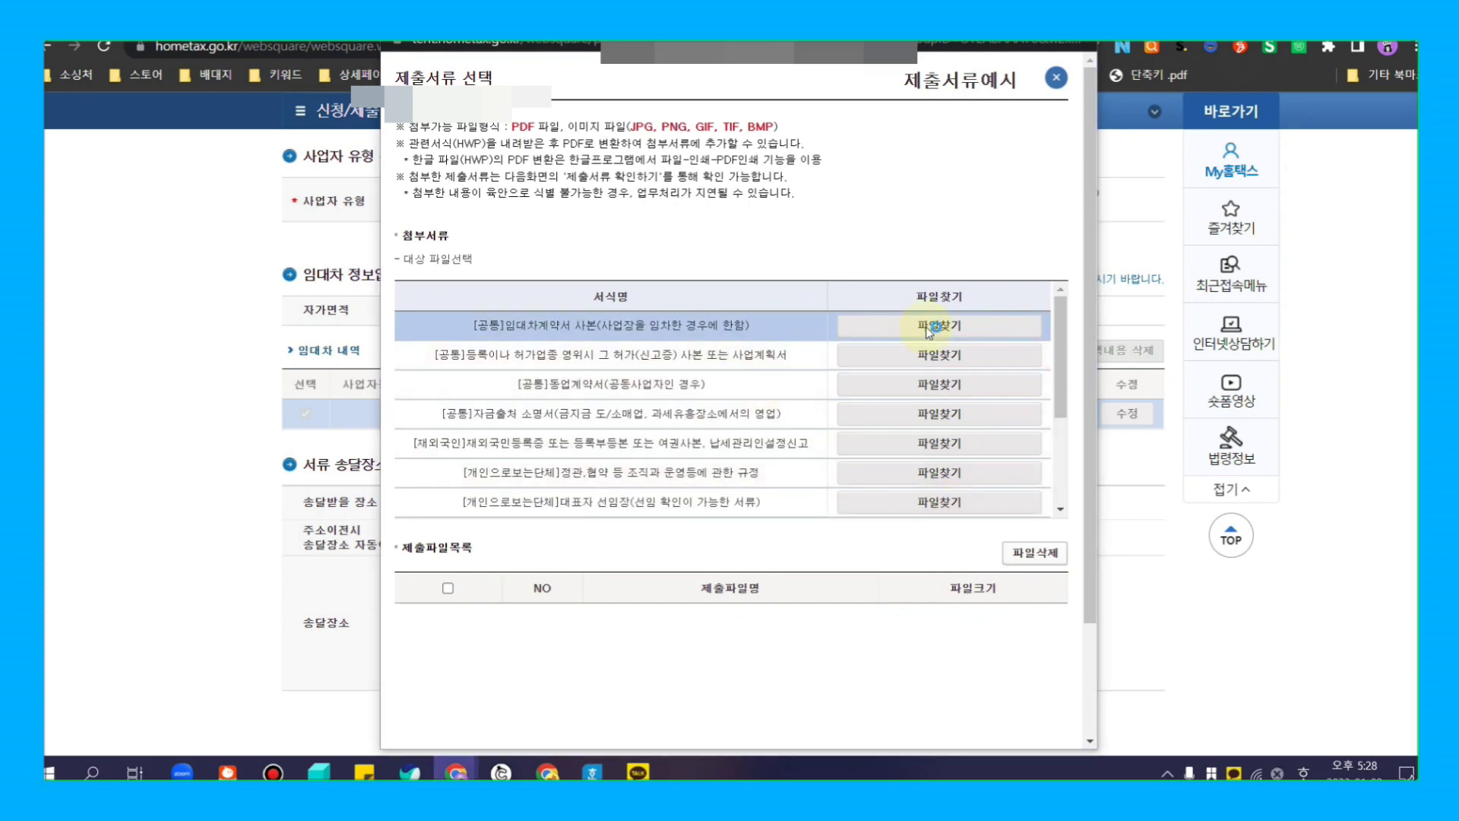
# Step: Acknowledge the 사업자등록 신청 유의사항 in the 최종확인 window by marking 확인하였습니다
pyautogui.moveTo(291, 116)
pyautogui.mouseDown()
pyautogui.moveTo(351, 170)
pyautogui.moveTo(933, 535)
pyautogui.moveTo(1160, 654)
pyautogui.moveTo(1182, 693)
pyautogui.mouseUp()
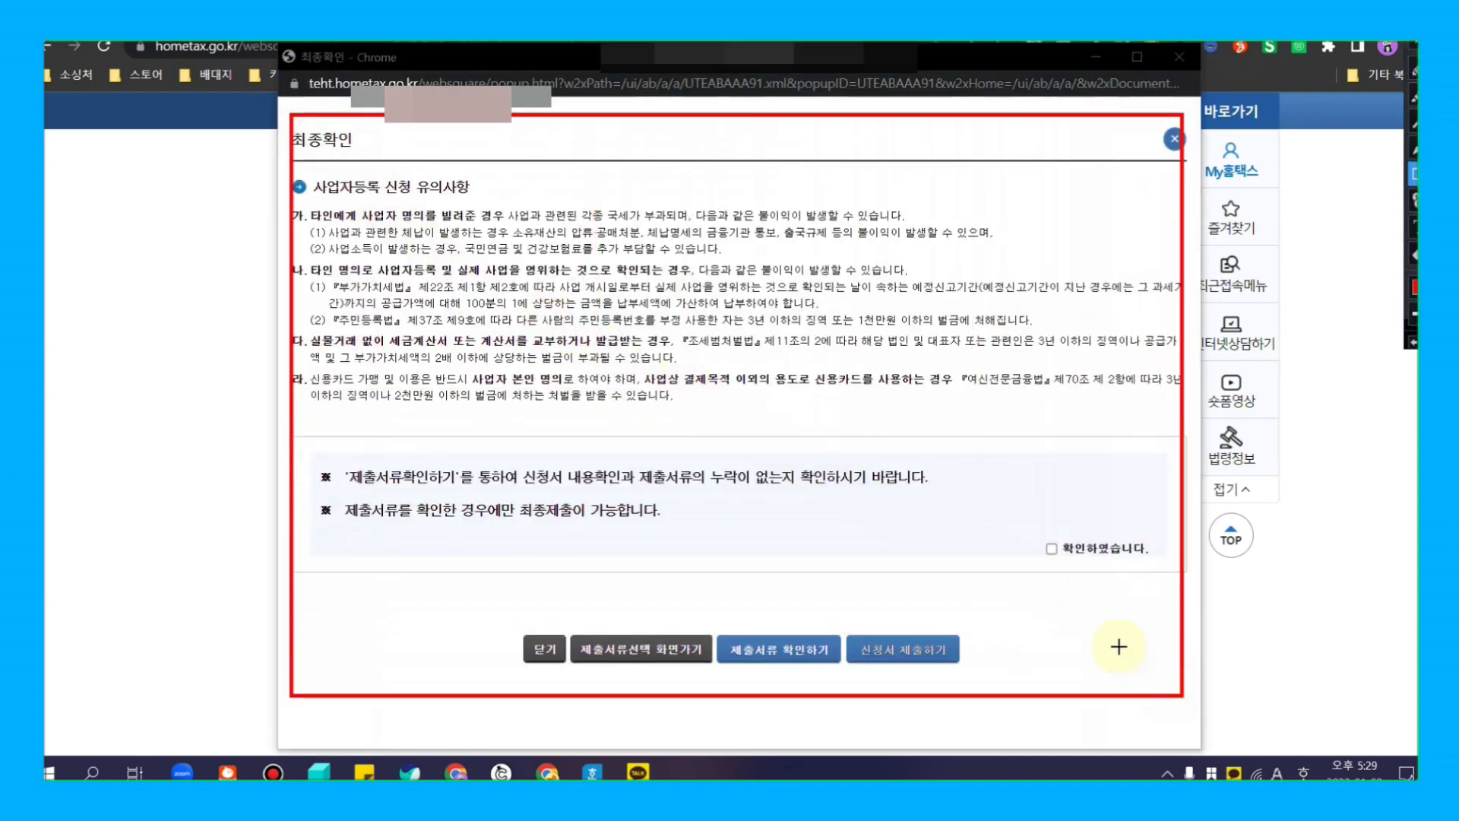
pyautogui.click(1052, 547)
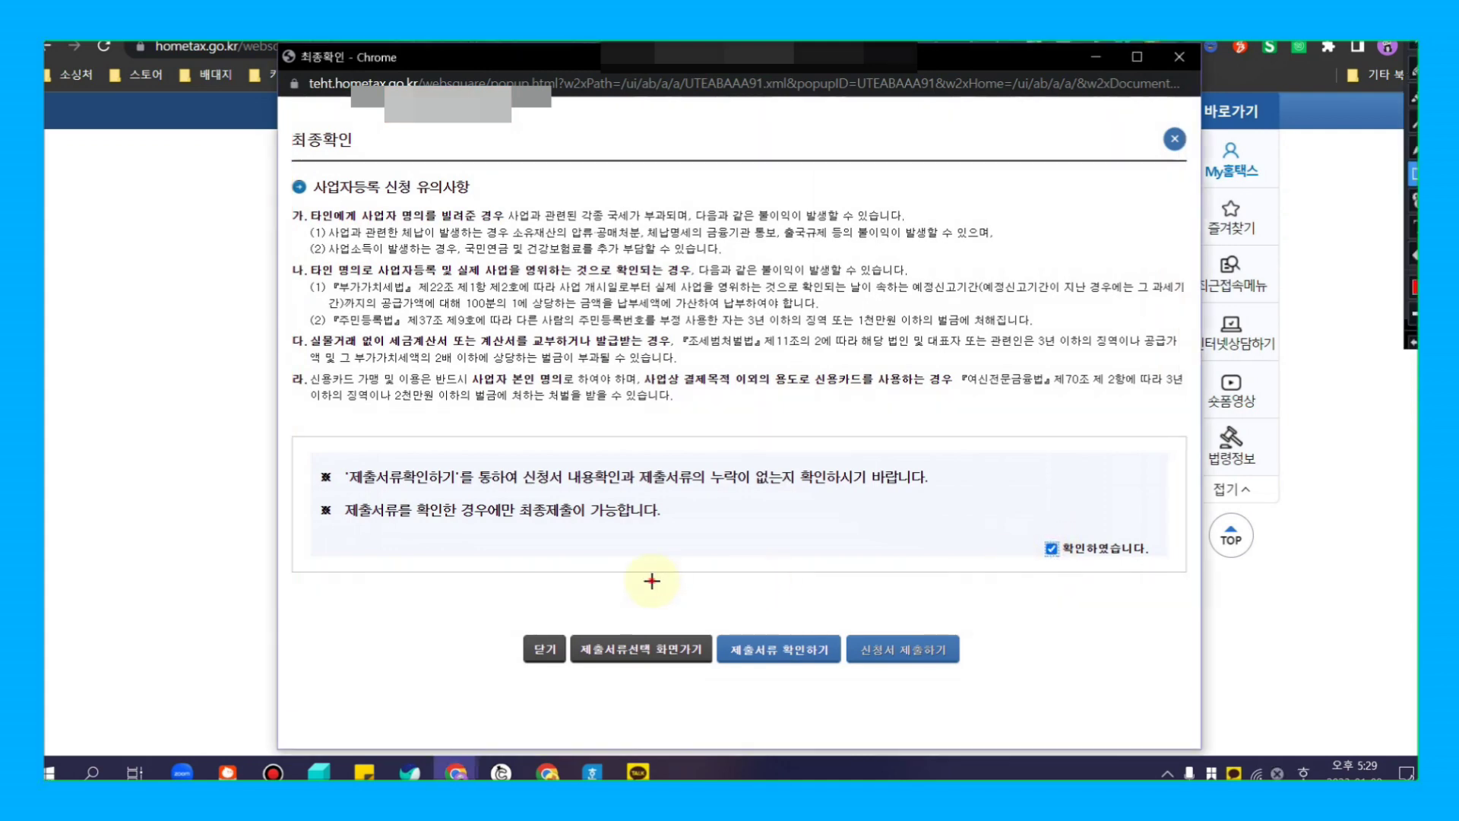
pyautogui.moveTo(651, 581); pyautogui.dragTo(1001, 681)
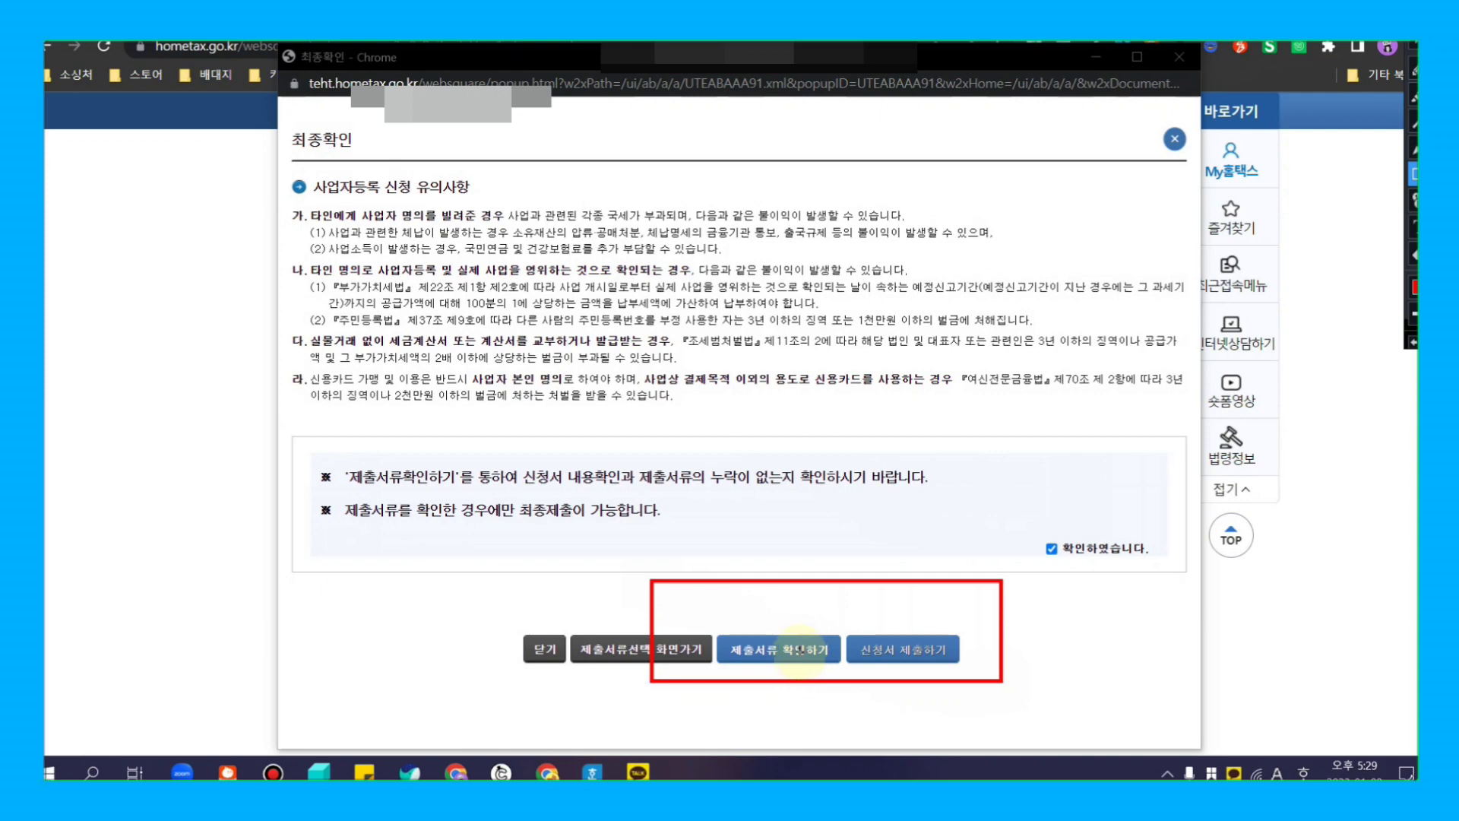
pyautogui.press('Escape')
# Step: Open the 제출서류 확인하기 preview, check the pages of the application documents and close the viewer
pyautogui.click(799, 652)
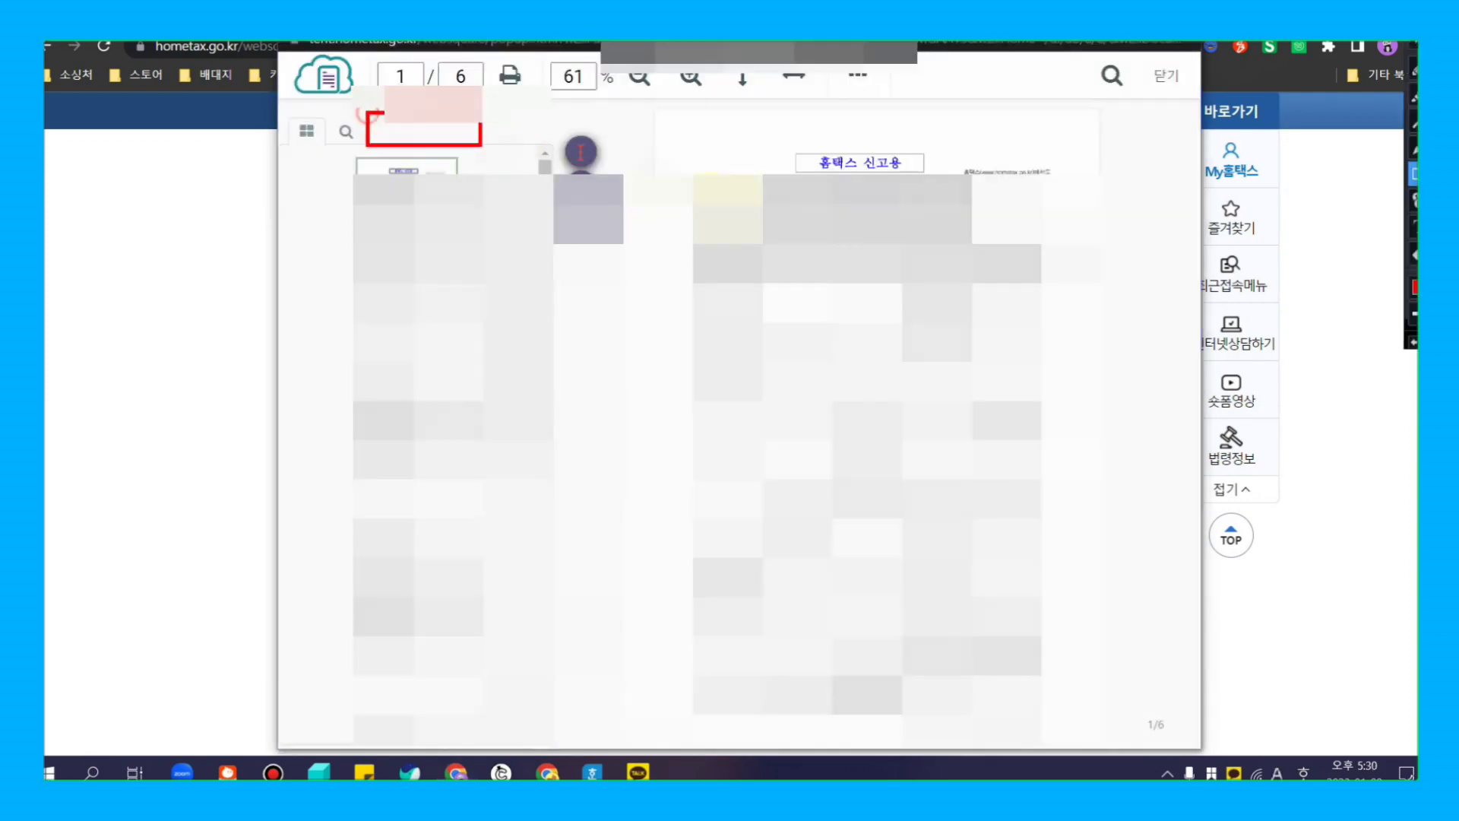
pyautogui.moveTo(481, 146)
pyautogui.mouseDown()
pyautogui.moveTo(1133, 505)
pyautogui.moveTo(1147, 670)
pyautogui.mouseUp()
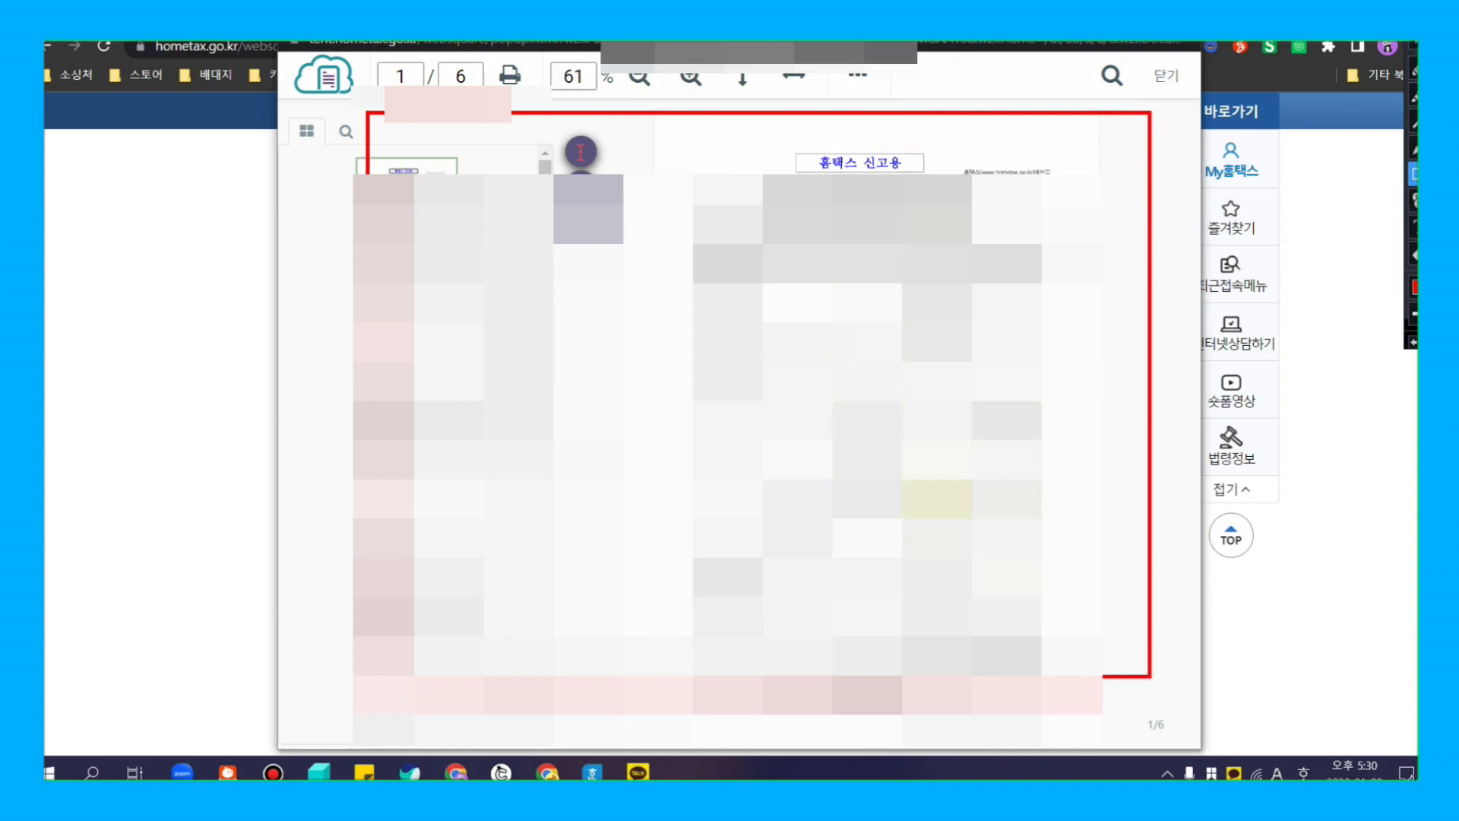
pyautogui.press('Escape')
pyautogui.scroll(-3, 1153, 253)
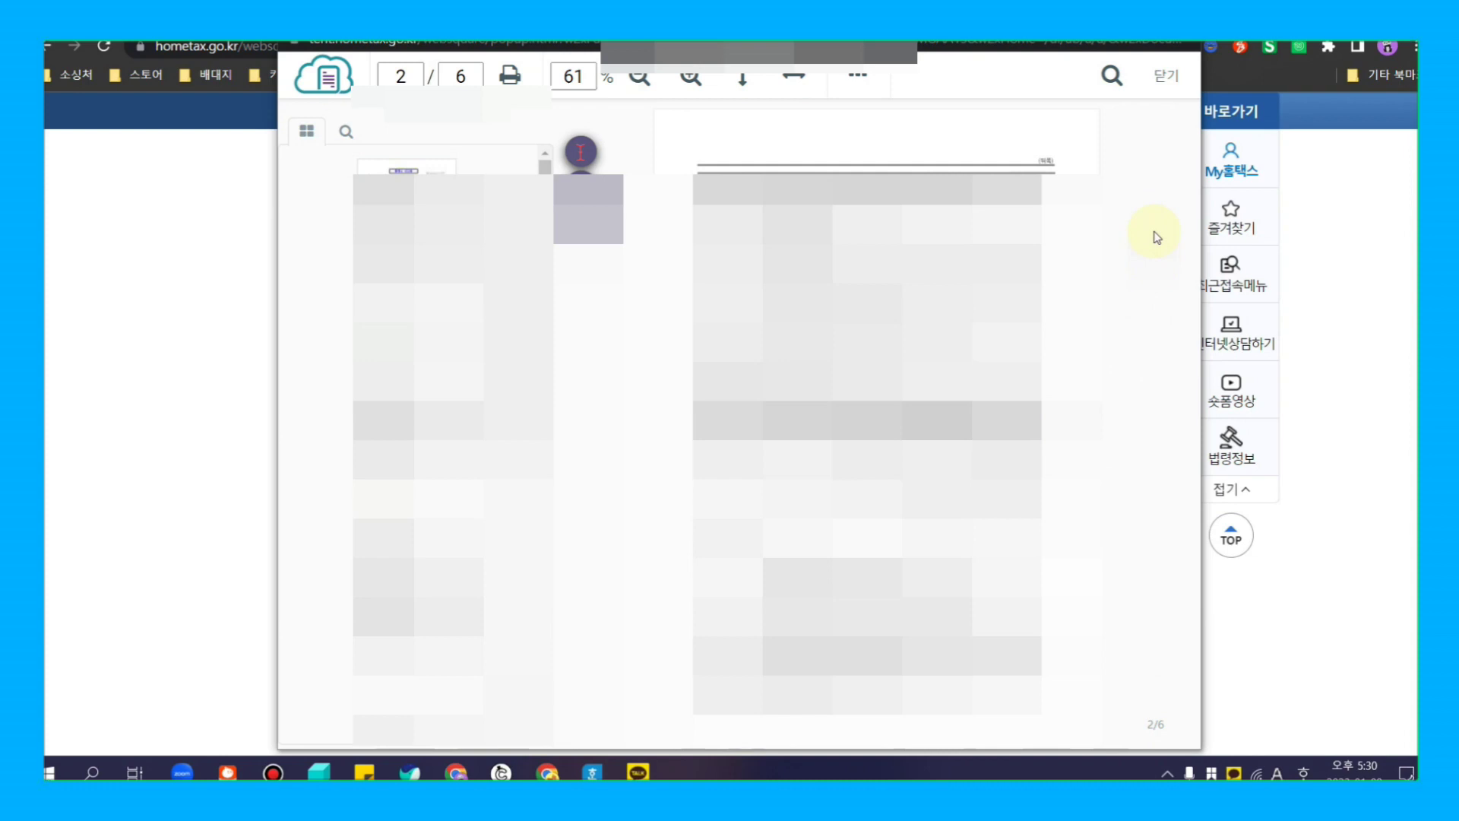
pyautogui.scroll(-3, 1147, 251)
pyautogui.click(1159, 73)
# Step: Submit the business registration application, accept the confirmations and check its entry in 인터넷접수목록조회
pyautogui.moveTo(841, 612); pyautogui.dragTo(988, 698)
pyautogui.press('Escape')
pyautogui.click(904, 650)
pyautogui.click(834, 184)
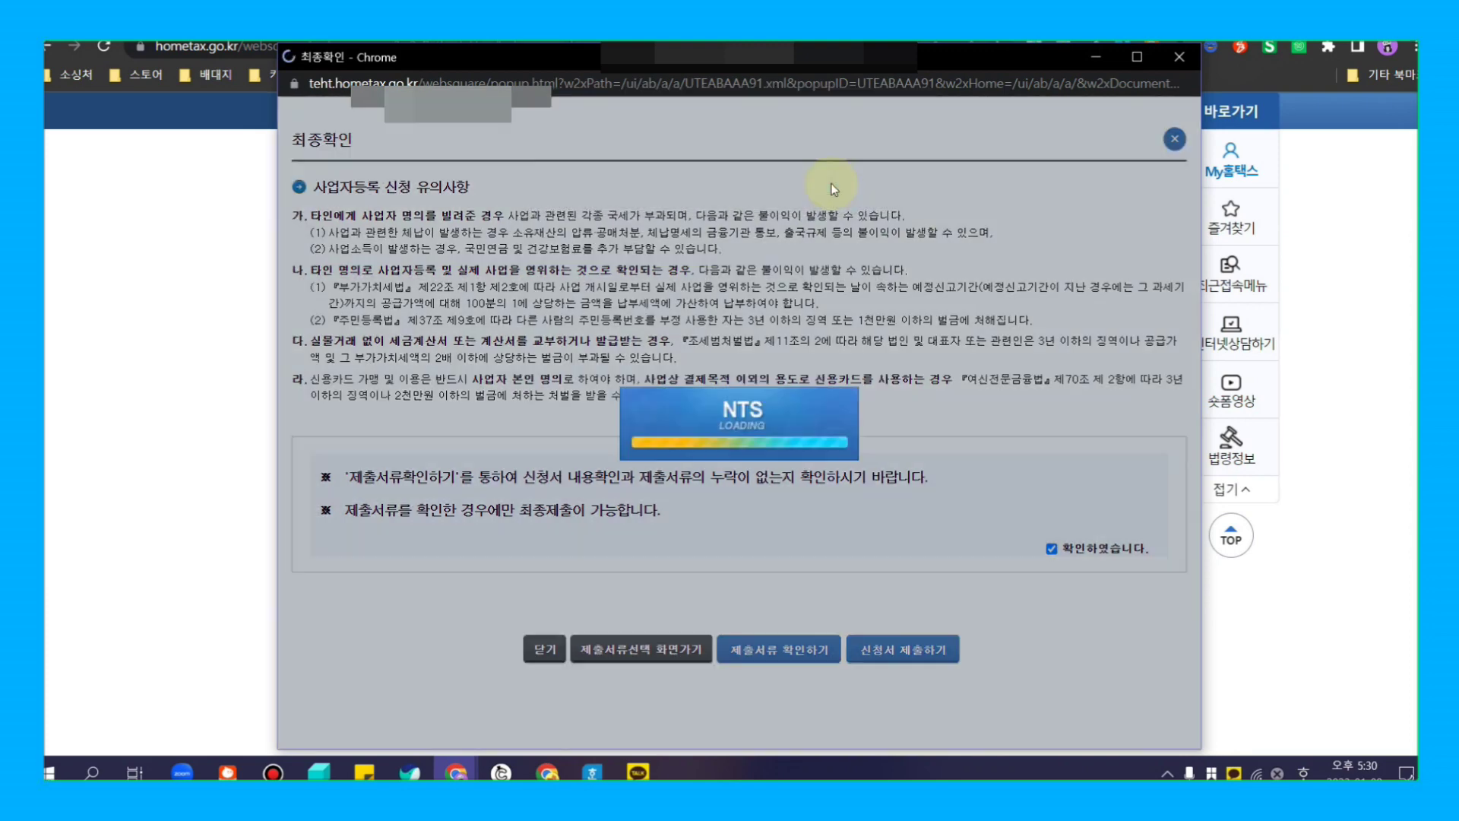
pyautogui.moveTo(988, 91)
pyautogui.mouseDown()
pyautogui.moveTo(580, 313)
pyautogui.moveTo(513, 313)
pyautogui.mouseUp()
pyautogui.press('Escape')
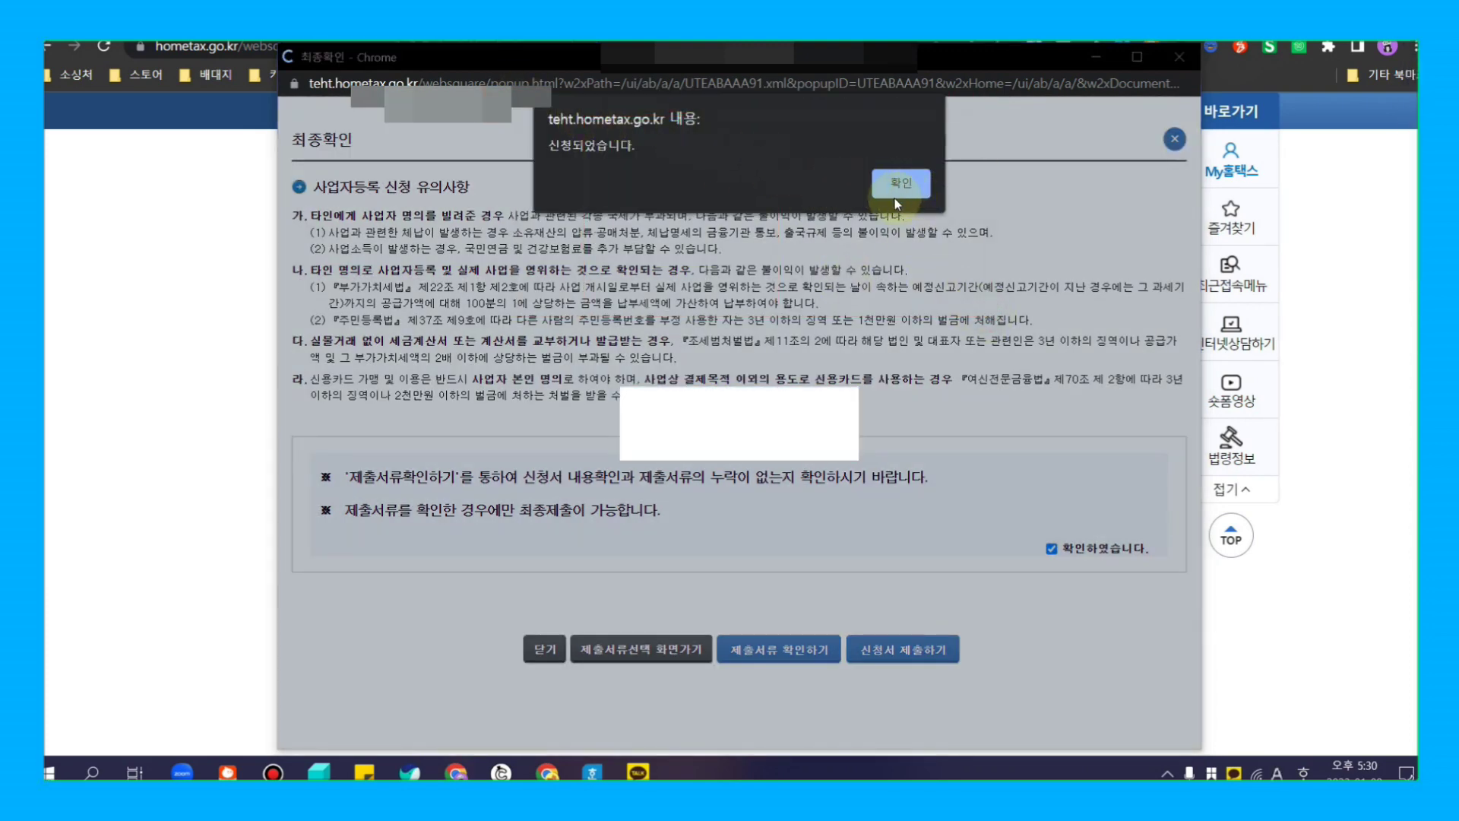
pyautogui.click(904, 184)
pyautogui.moveTo(285, 349)
pyautogui.mouseDown()
pyautogui.moveTo(327, 389)
pyautogui.moveTo(903, 411)
pyautogui.mouseUp()
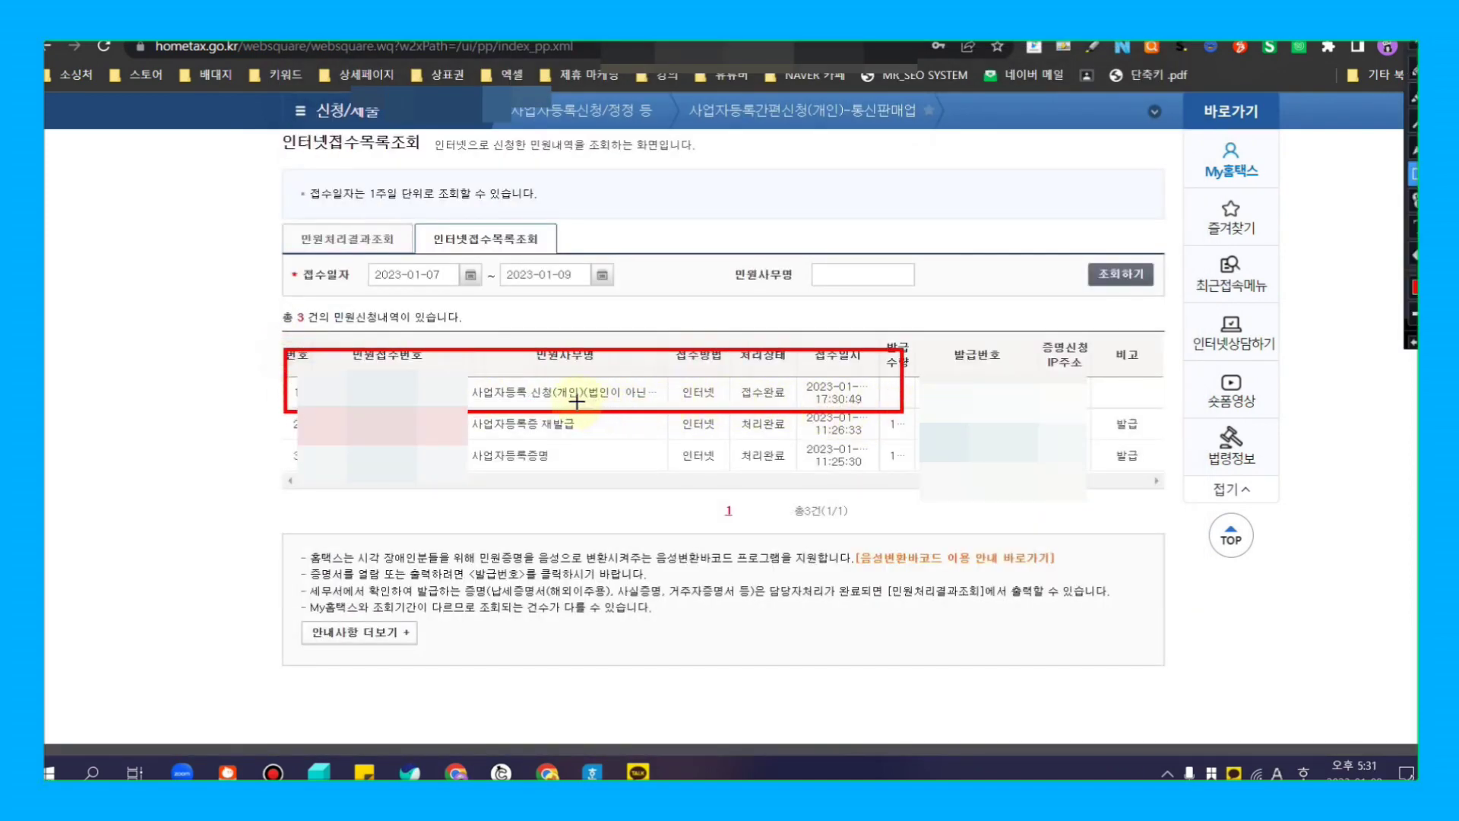
pyautogui.press('Escape')
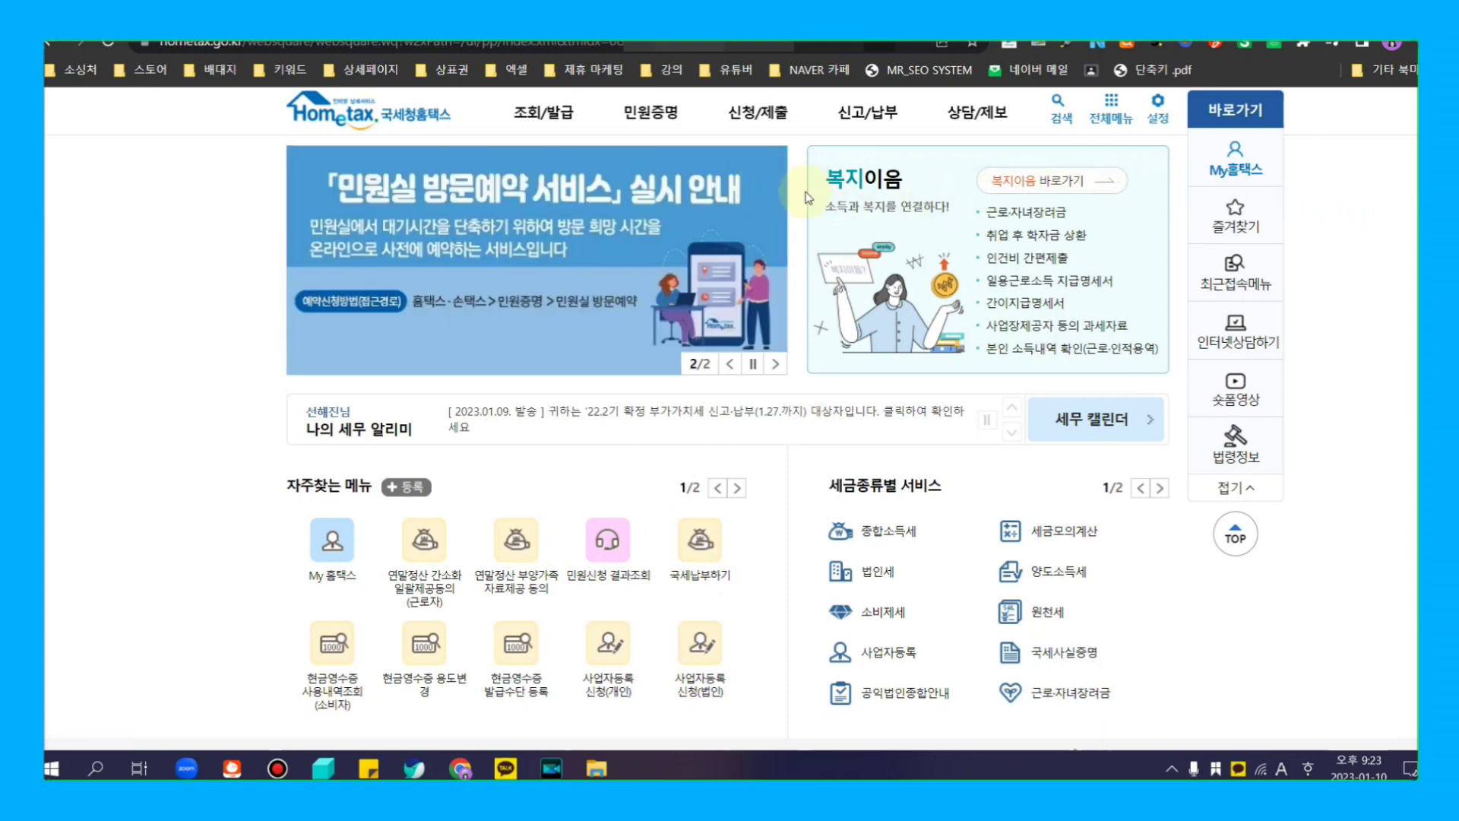
# Step: Go to the 사업자등록증 재발급 application page under 민원증명발급신청
pyautogui.moveTo(652, 114)
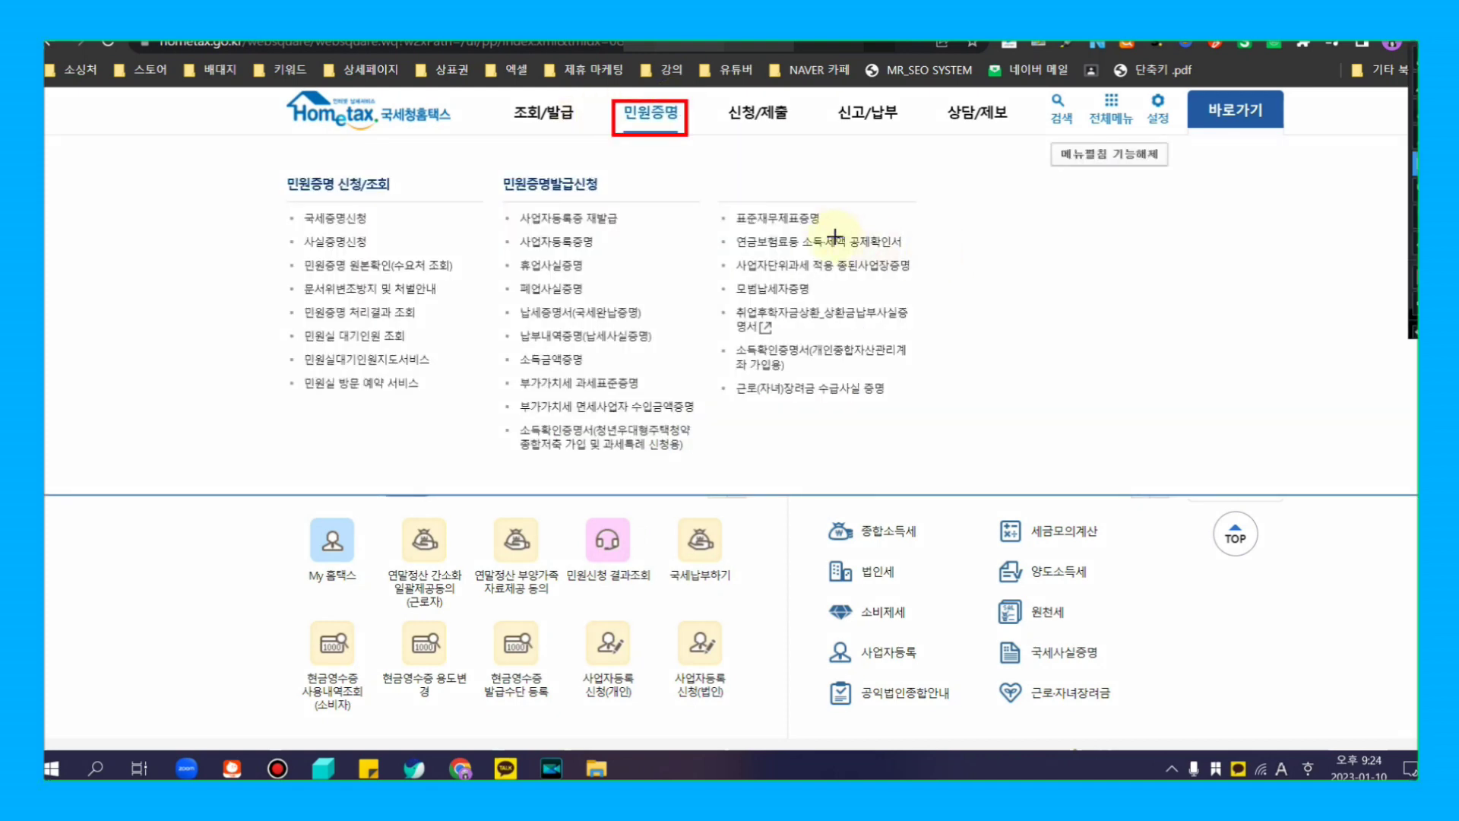
pyautogui.click(663, 121)
pyautogui.moveTo(663, 124)
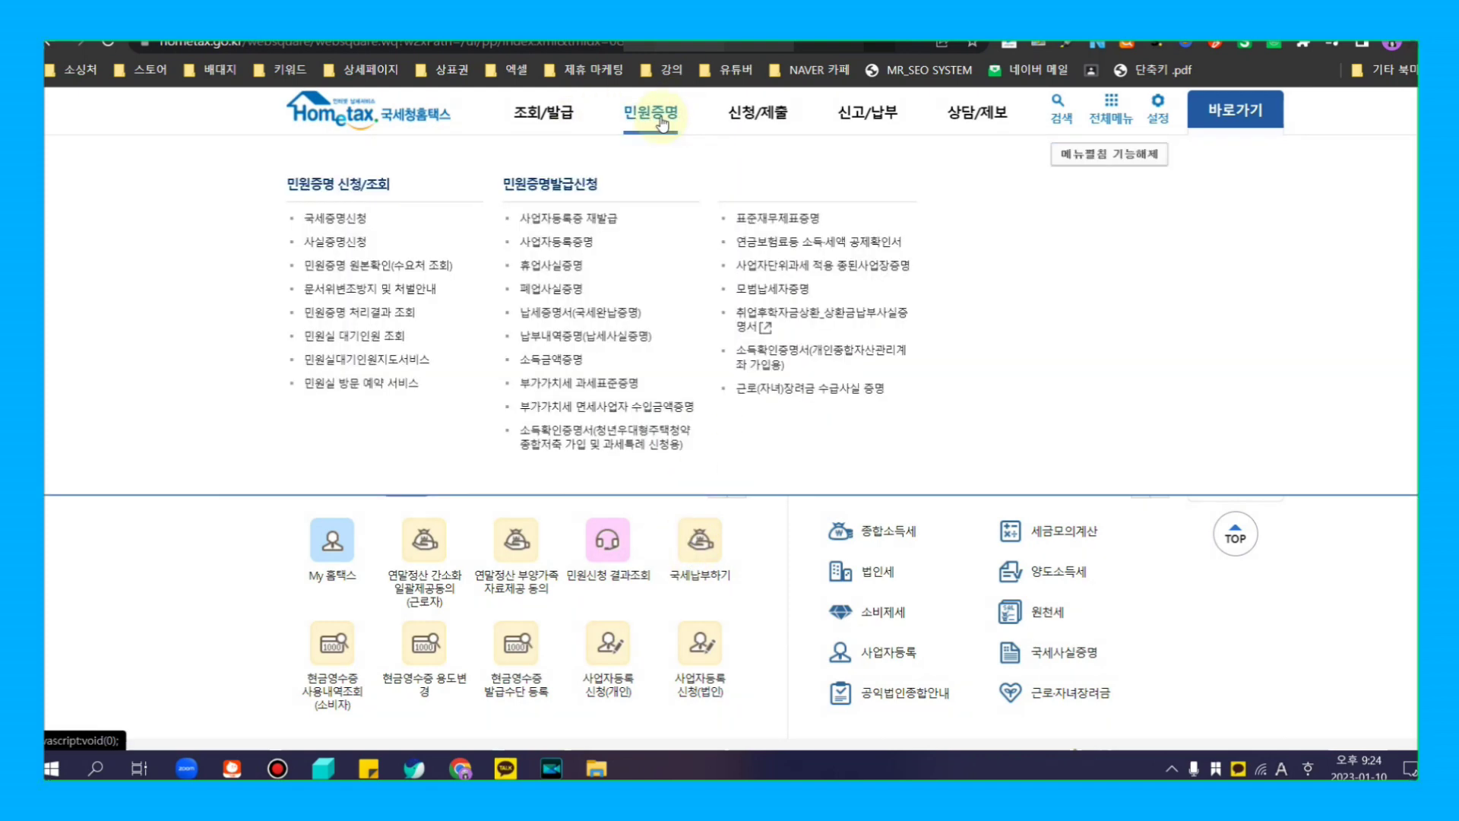
pyautogui.click(577, 221)
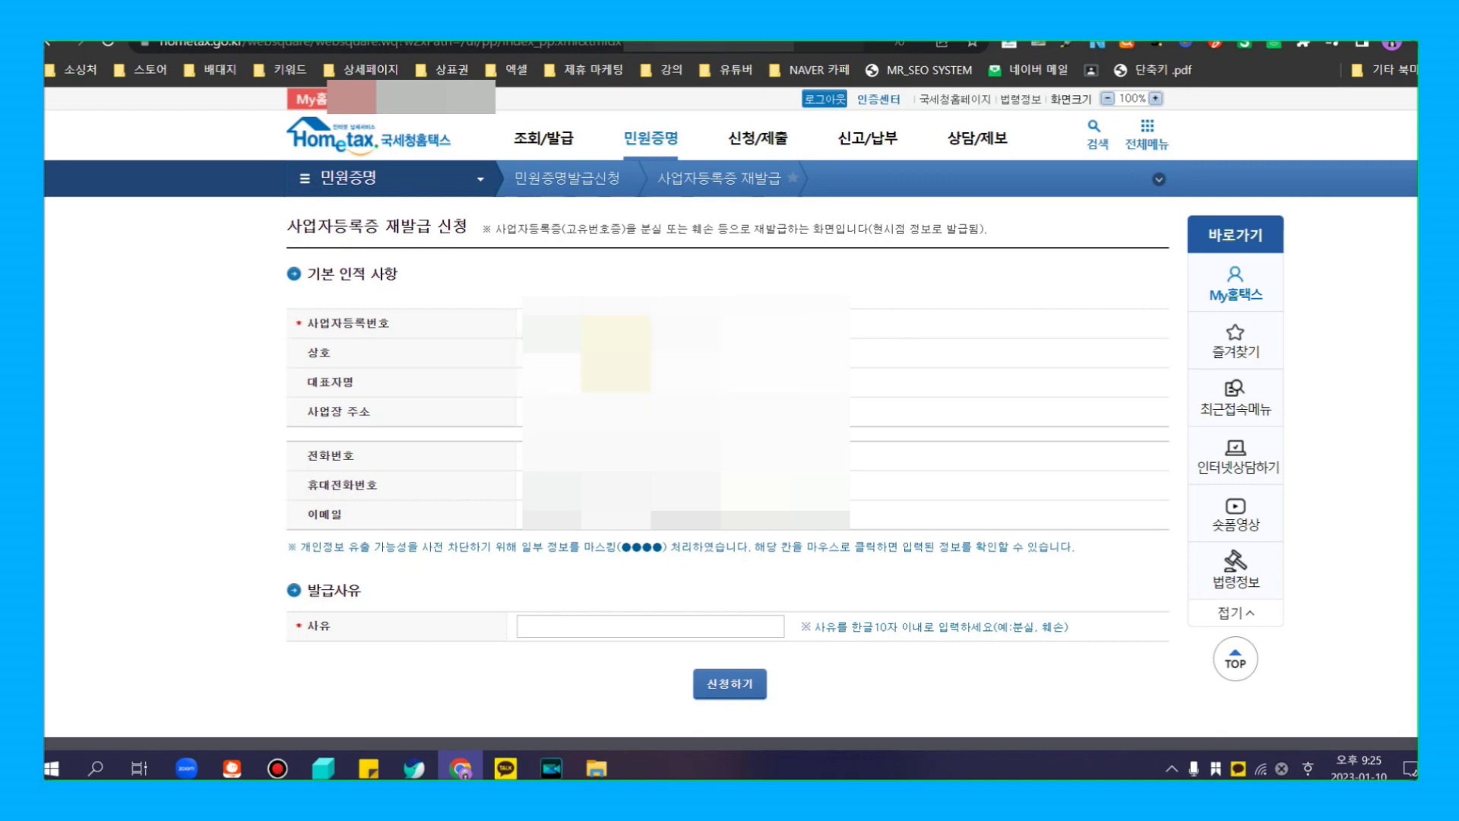
# Step: Examine the 사업자등록번호 and 사유 fields required on the 사업자등록증 재발급 신청 form
pyautogui.scroll(-1, 730, 426)
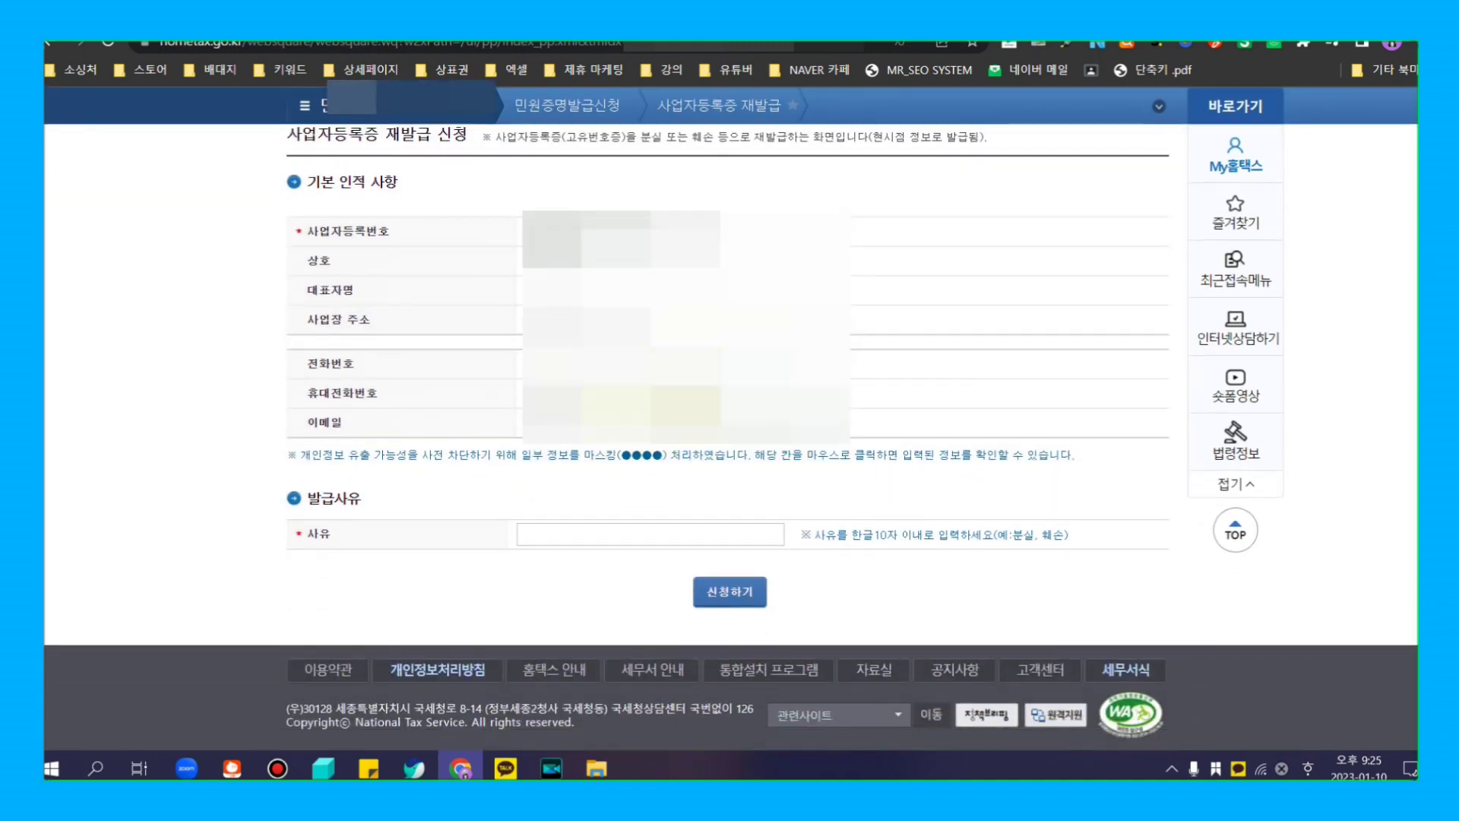
pyautogui.scroll(1, 729, 425)
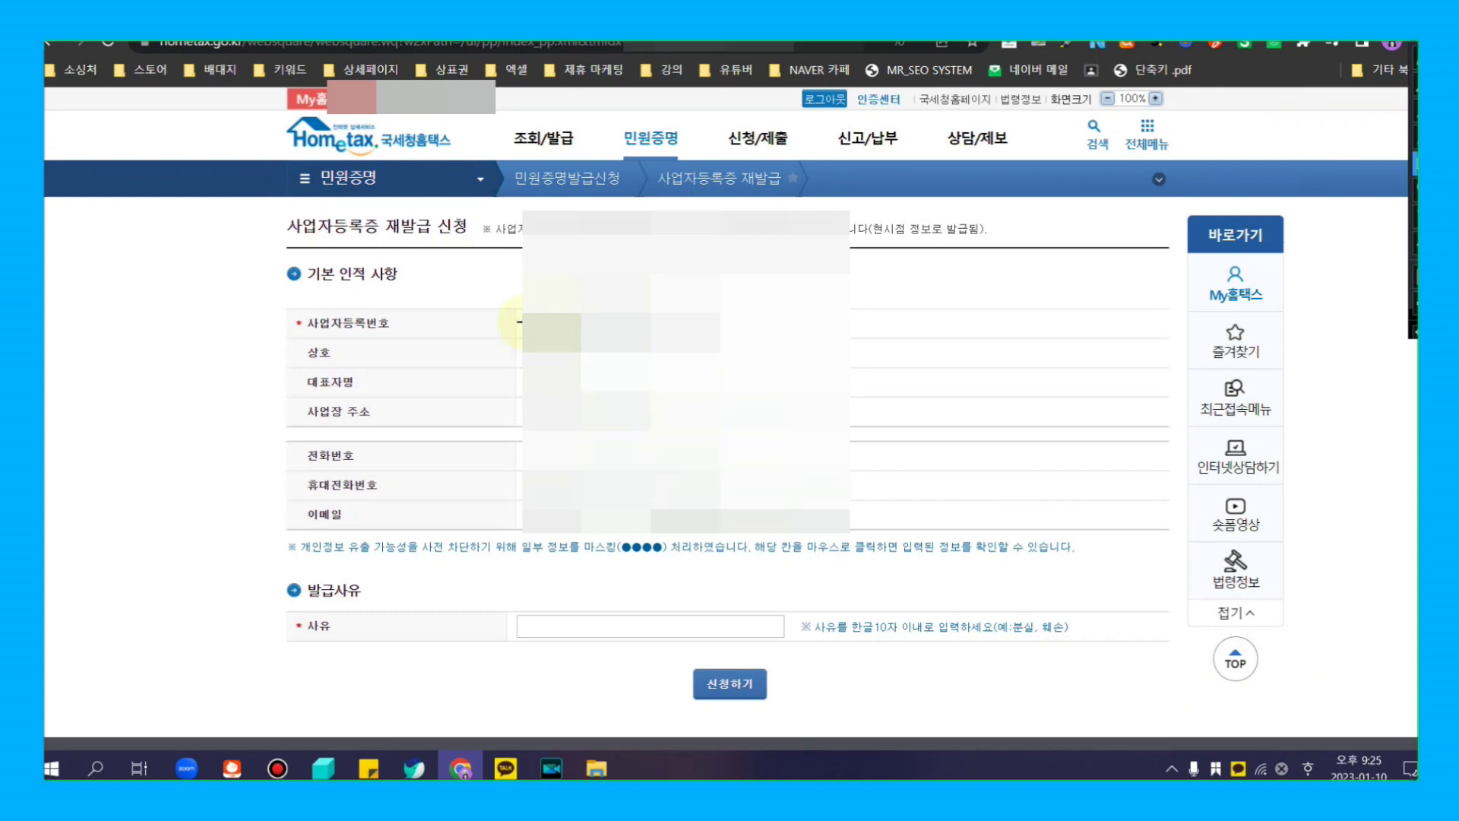
pyautogui.moveTo(510, 299); pyautogui.dragTo(693, 347)
pyautogui.moveTo(491, 582); pyautogui.dragTo(812, 652)
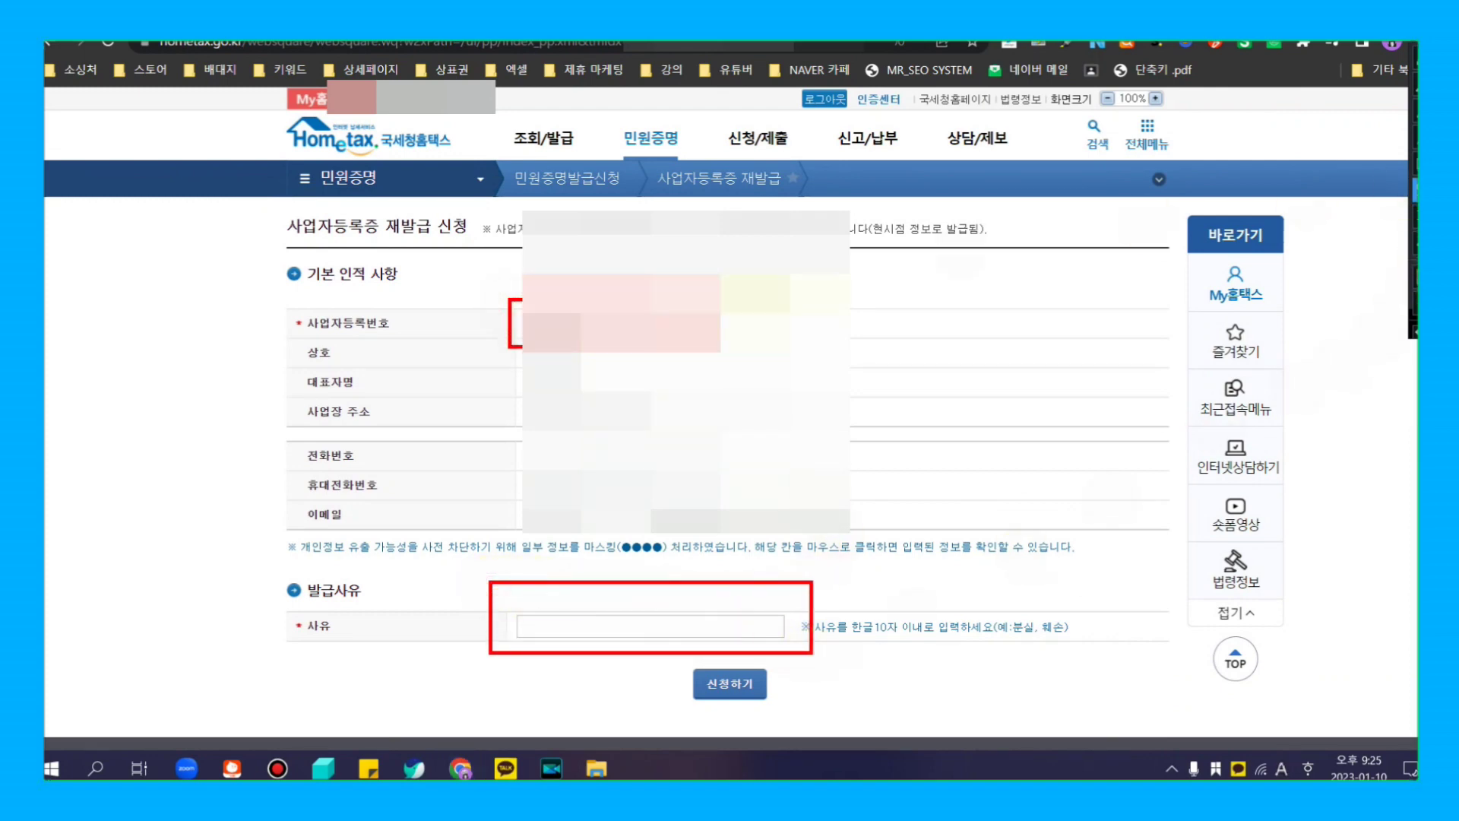
pyautogui.click(462, 311)
pyautogui.click(453, 602)
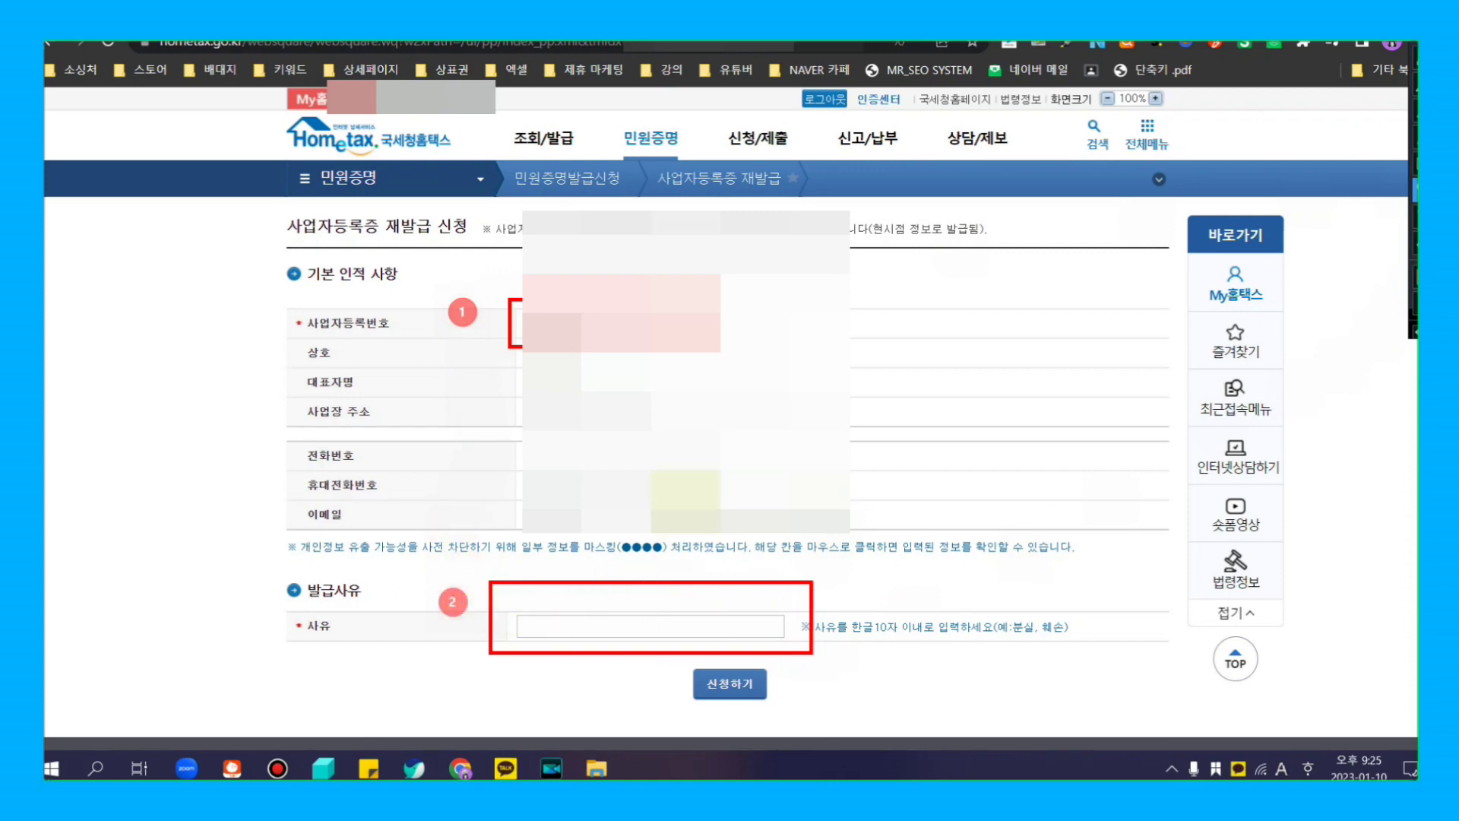
pyautogui.press('Escape')
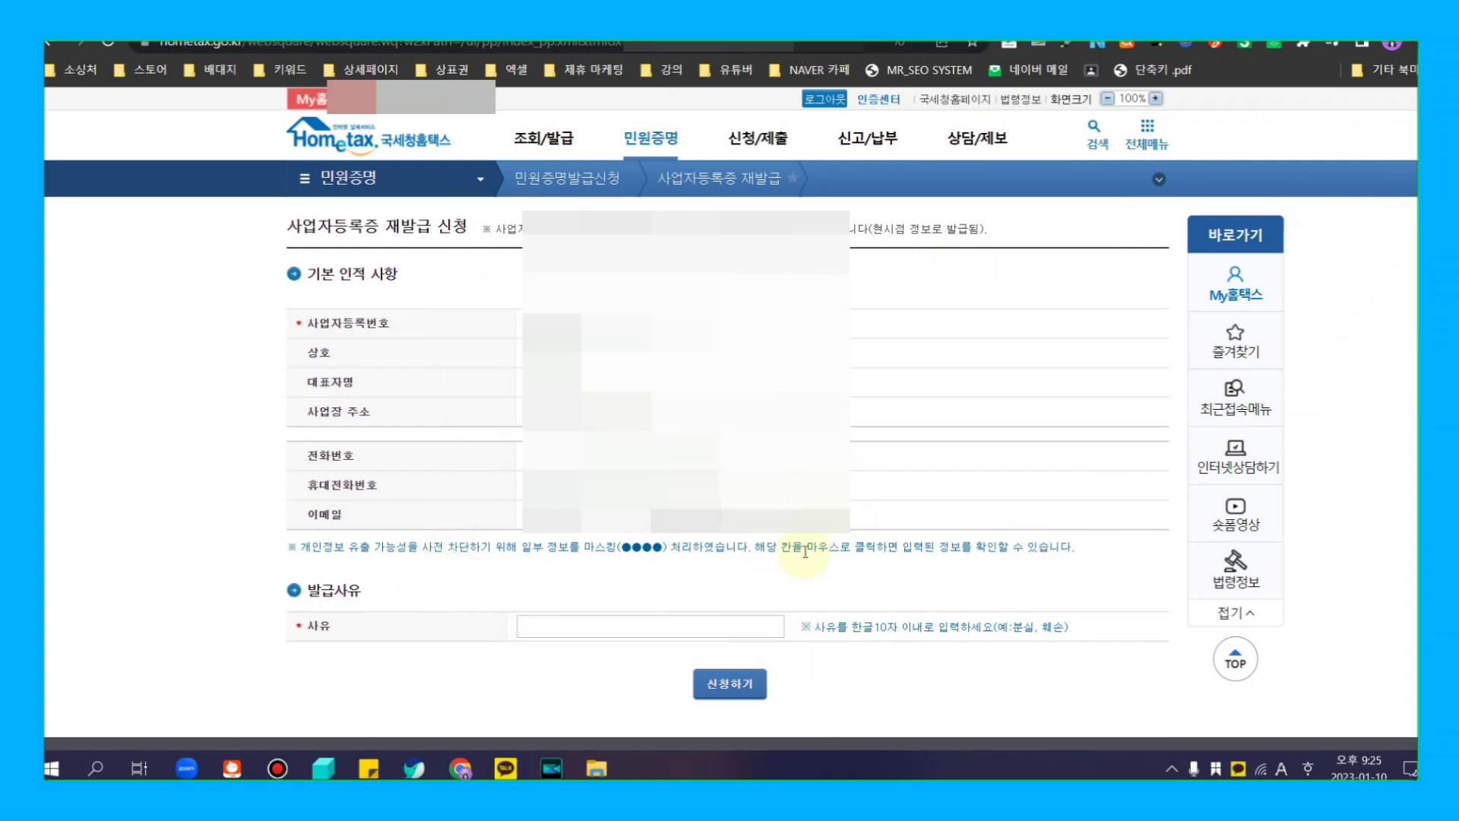
# Step: Enter 마켓 제출용 as the 발급사유 and submit the reissue application, accepting the confirmation
pyautogui.click(733, 629)
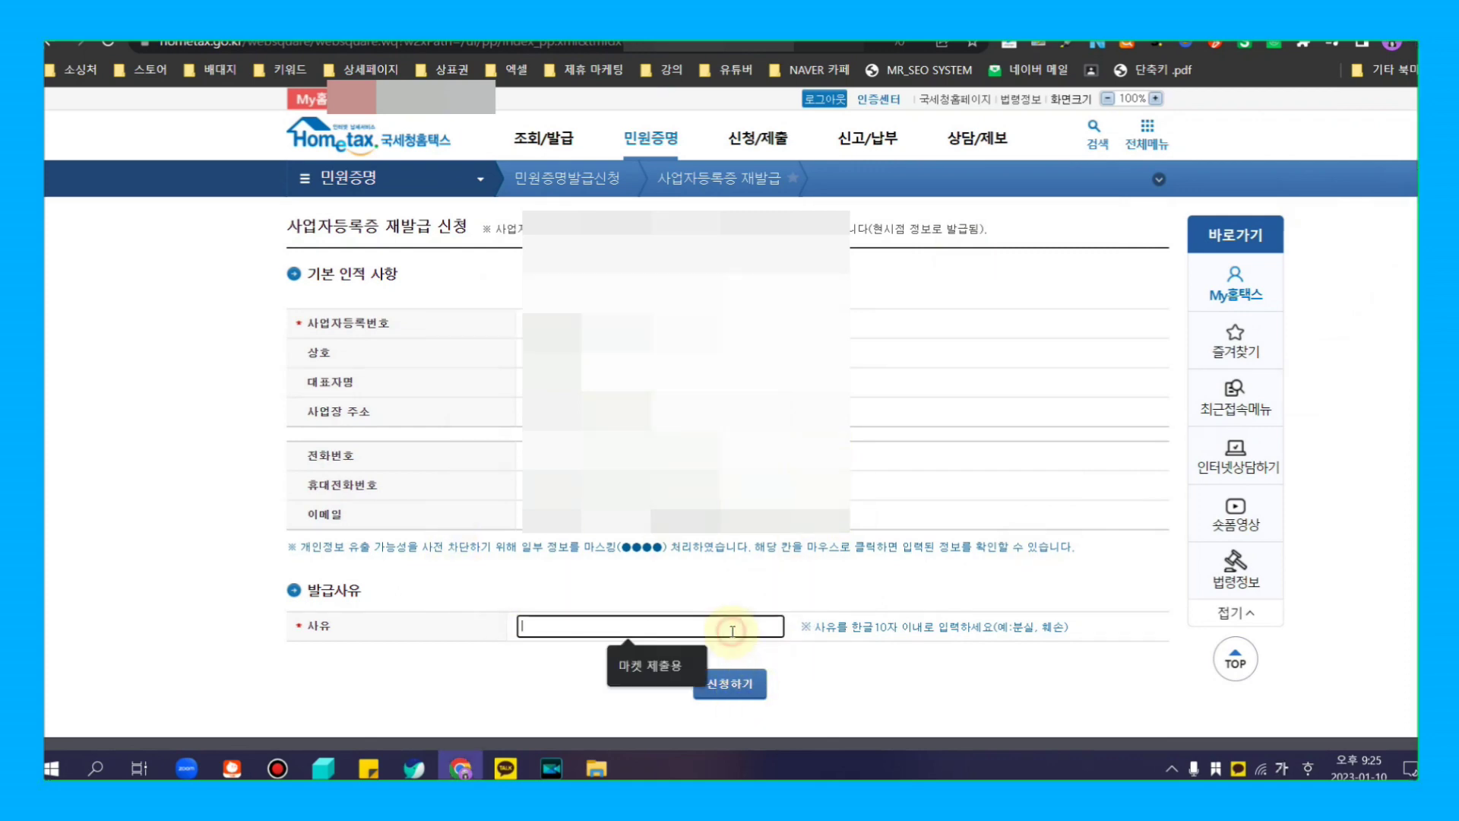
pyautogui.press('Down')
pyautogui.press('Return')
pyautogui.click(733, 681)
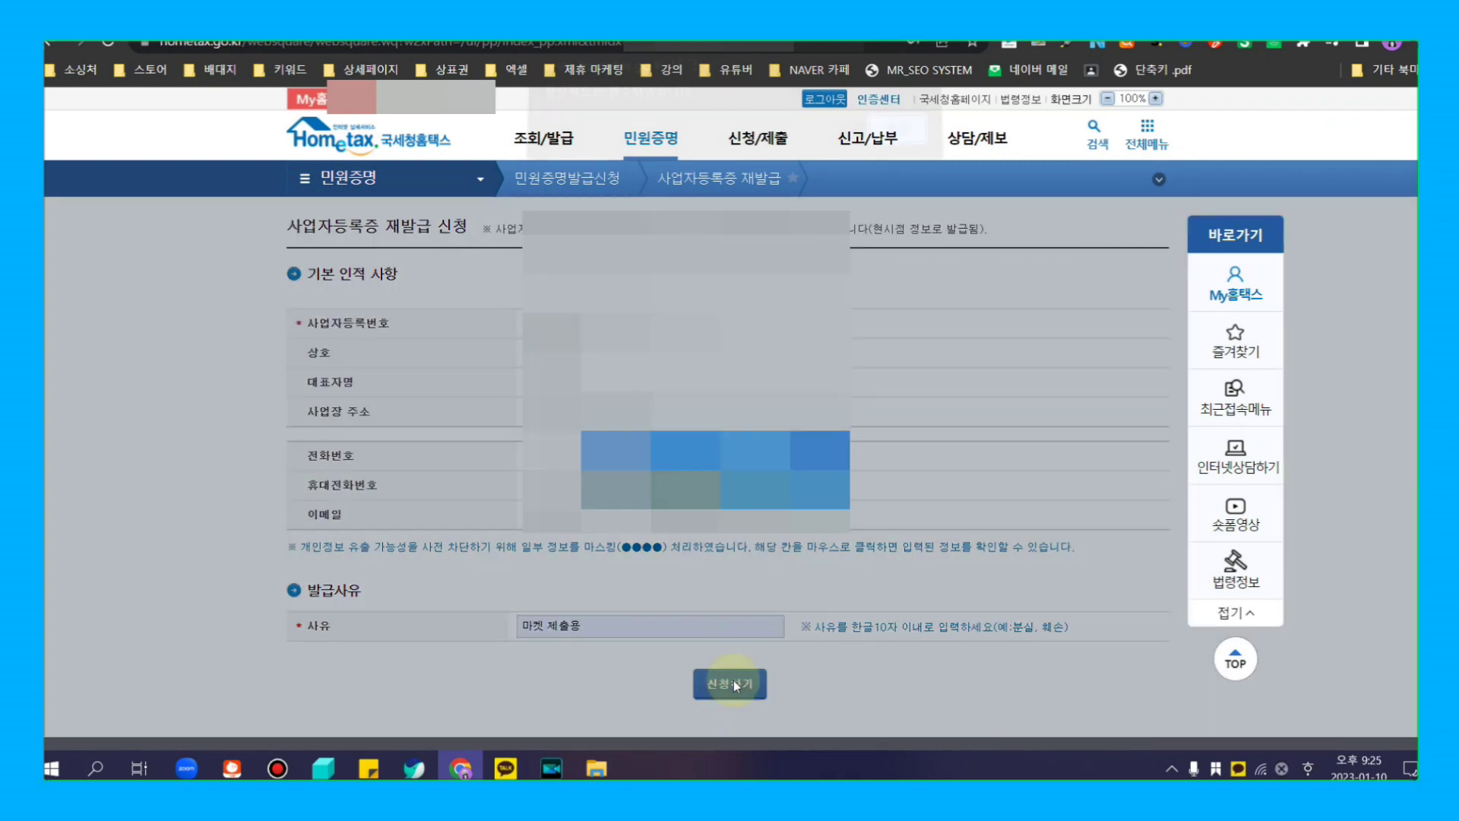
pyautogui.click(887, 145)
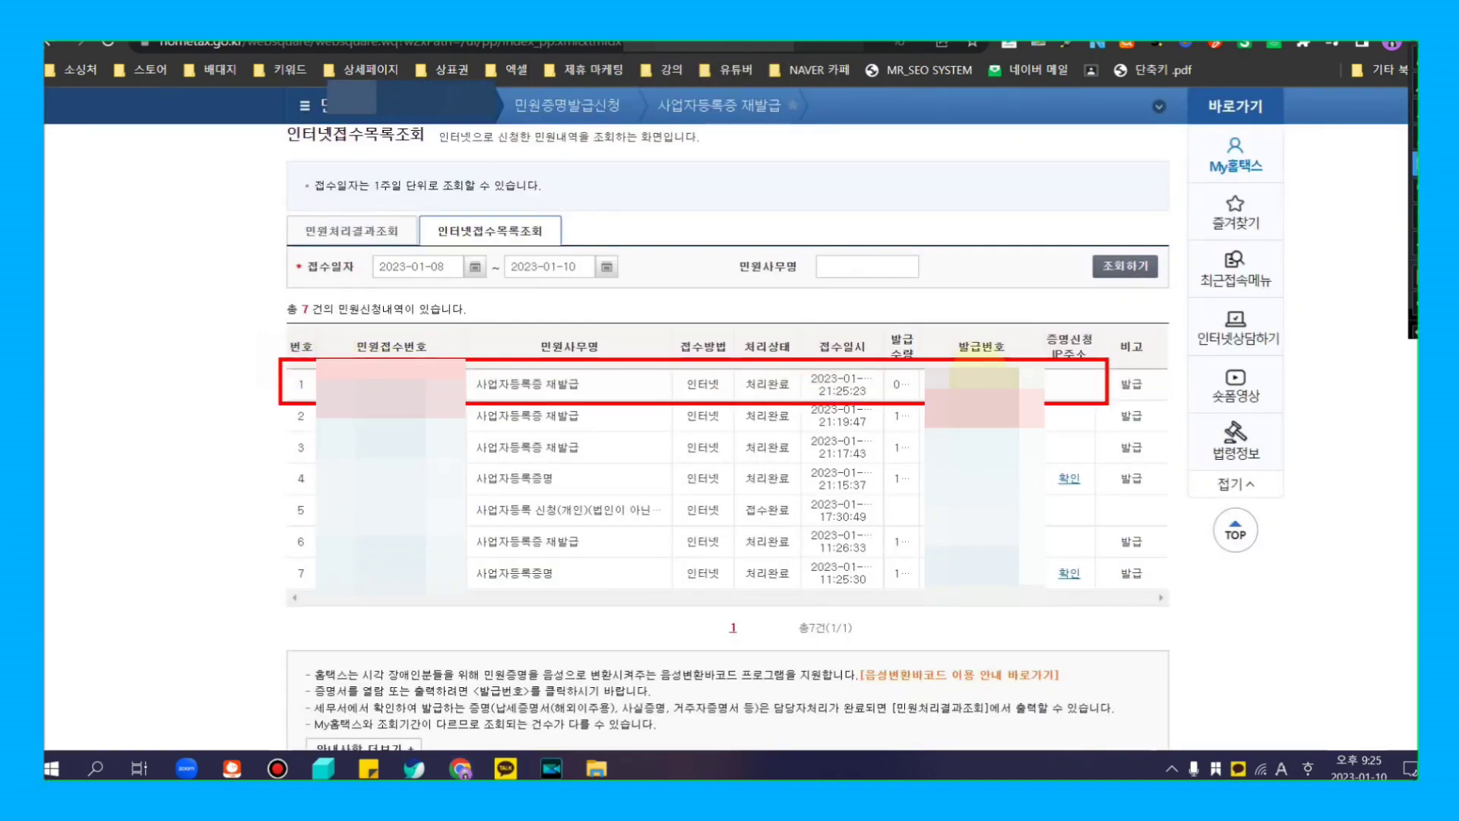
# Step: Issue the certificate for the newest 사업자등록증 재발급 entry, check it in the print viewer and close the viewer
pyautogui.click(980, 382)
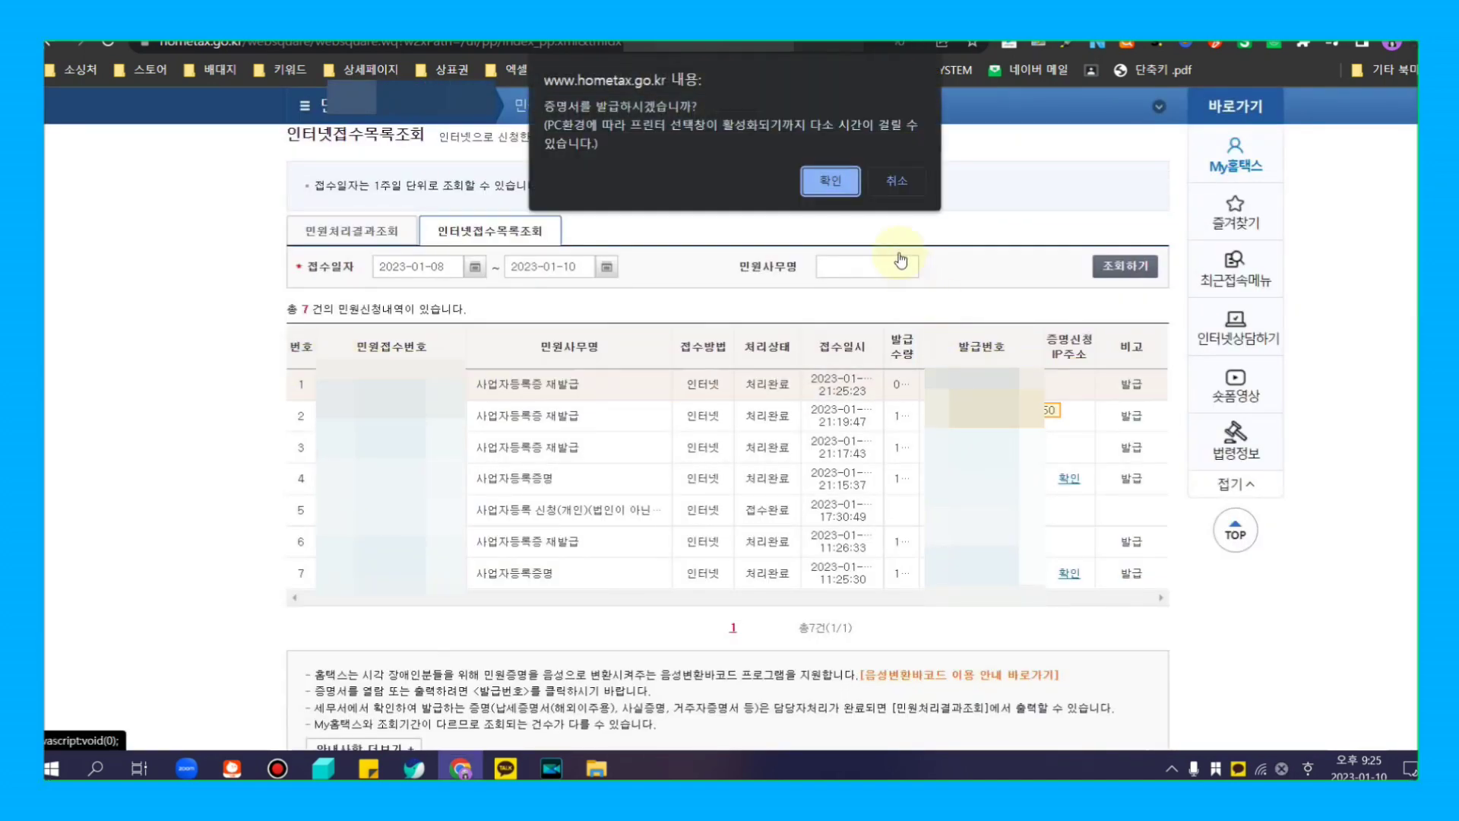
pyautogui.click(830, 181)
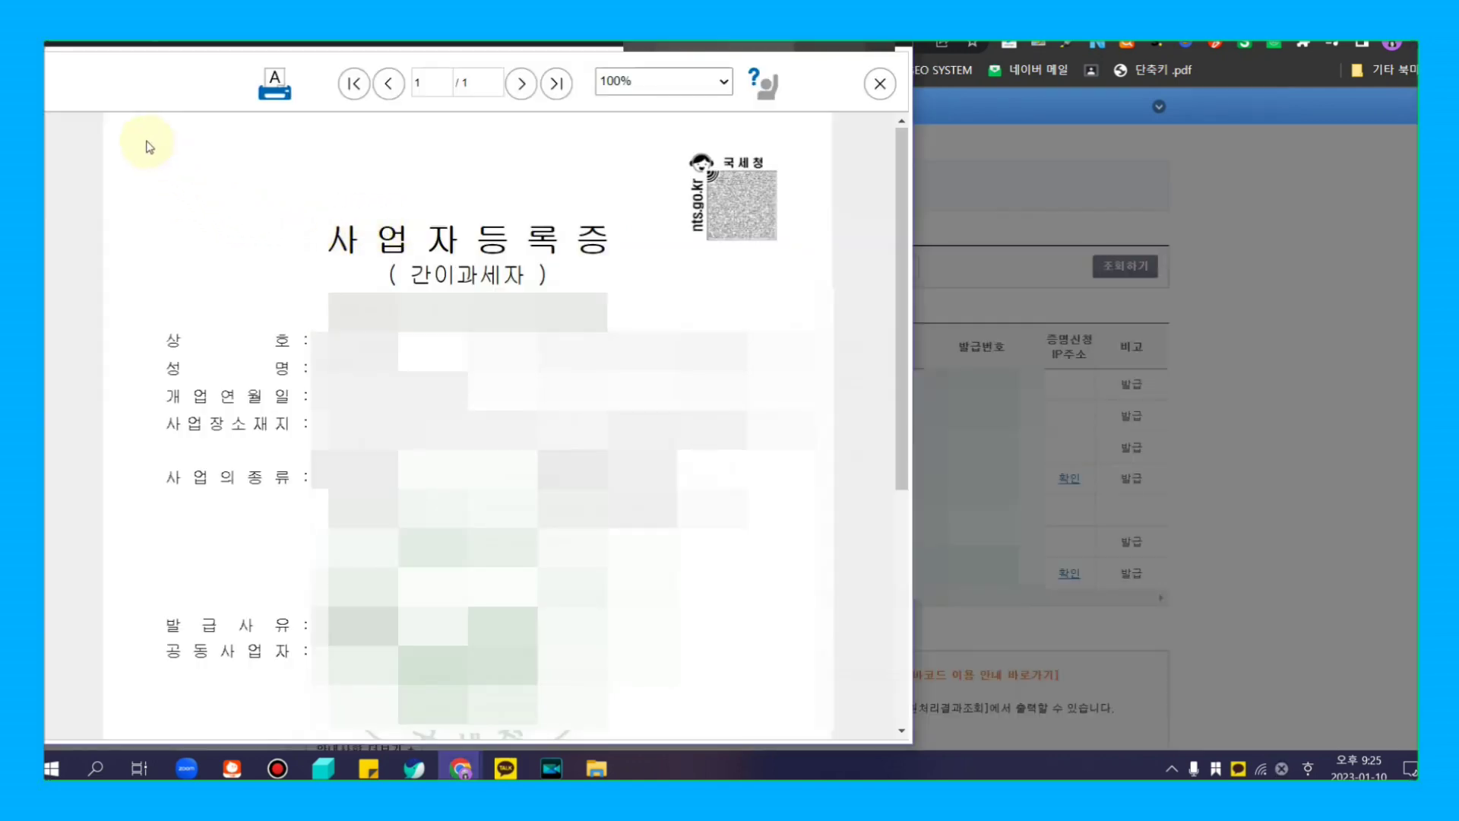
pyautogui.moveTo(81, 127)
pyautogui.mouseDown()
pyautogui.moveTo(832, 624)
pyautogui.moveTo(840, 693)
pyautogui.mouseUp()
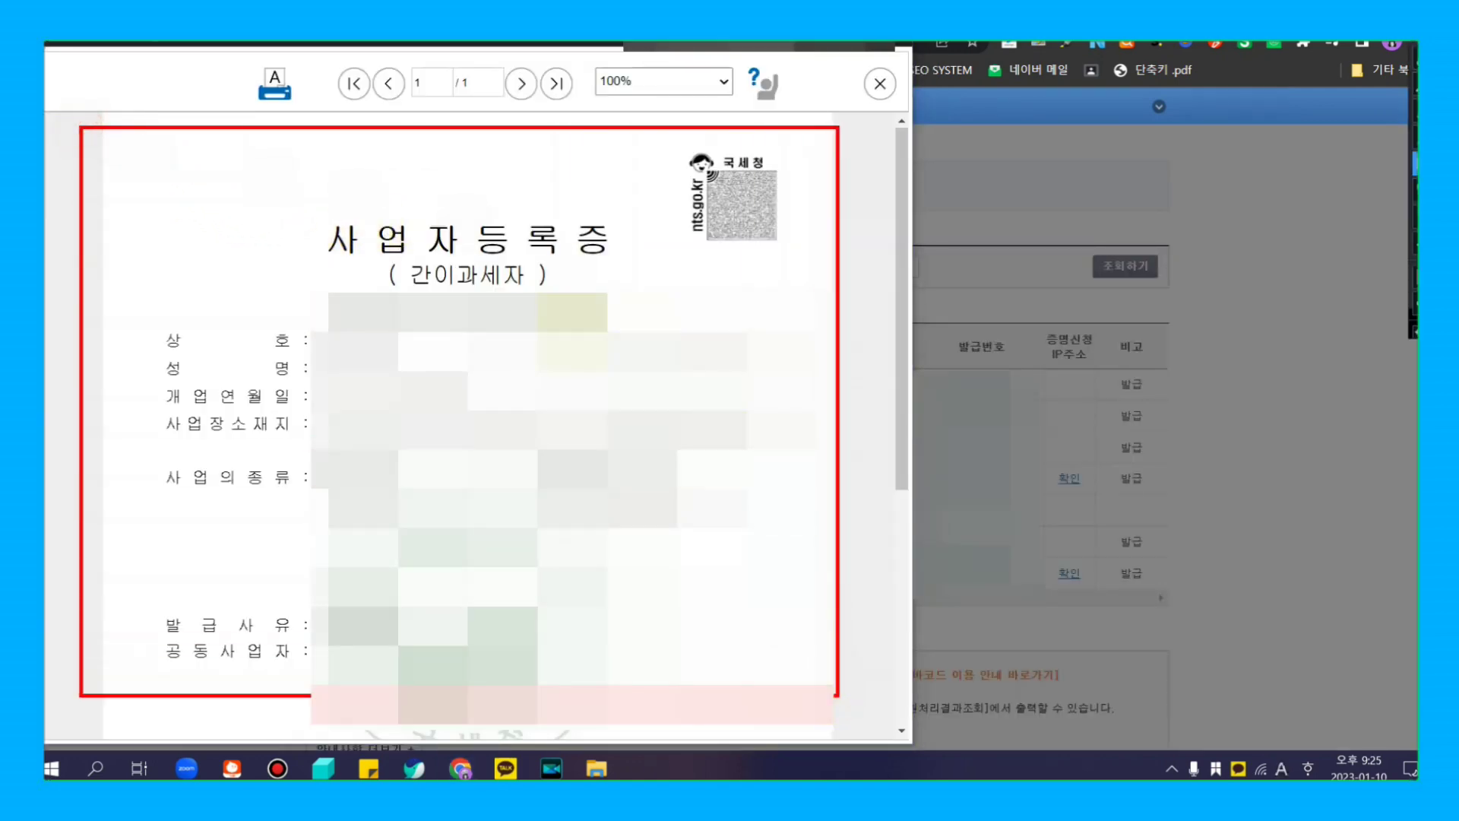
pyautogui.moveTo(222, 50); pyautogui.dragTo(301, 110)
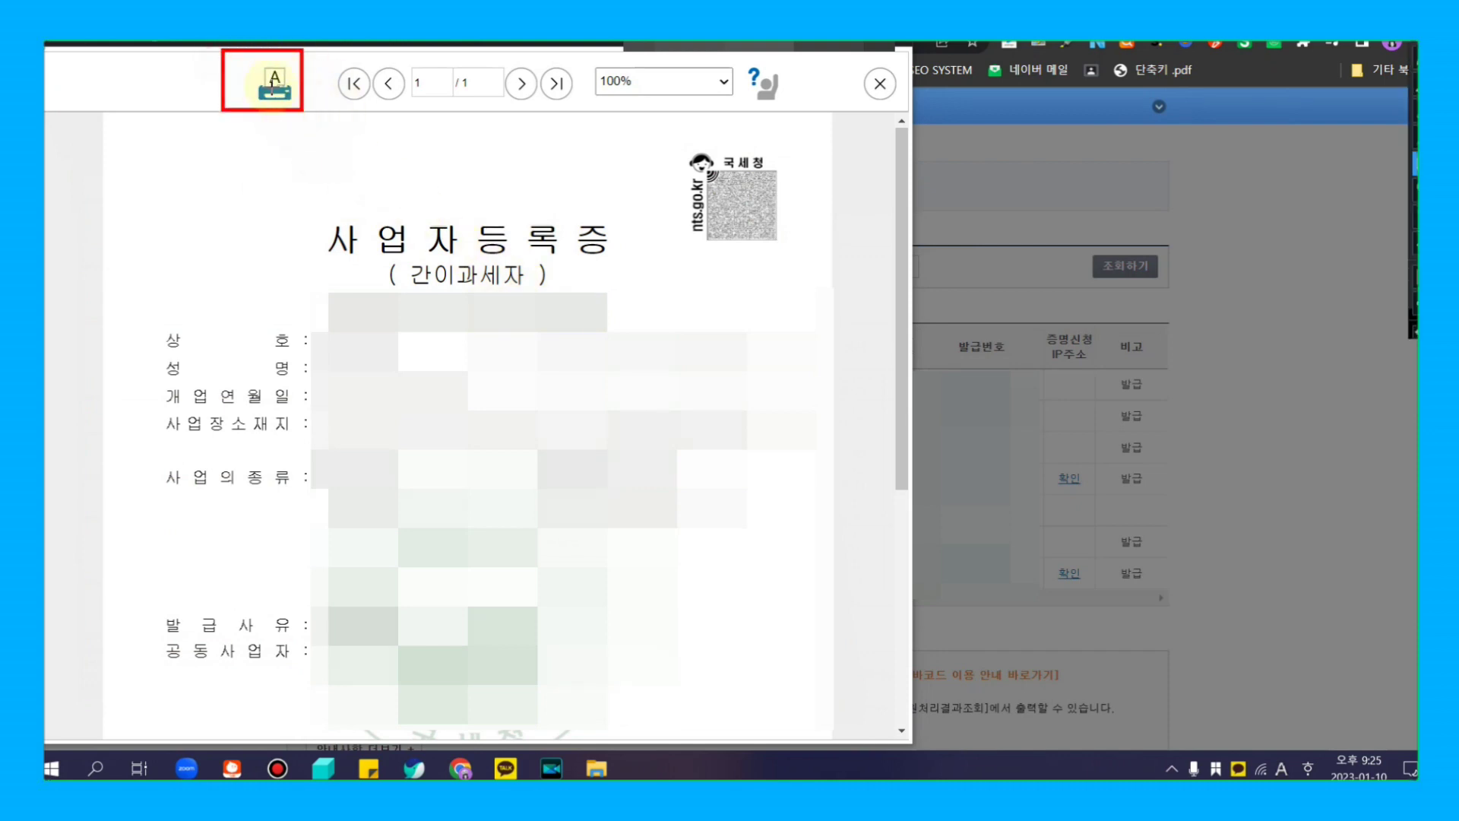
pyautogui.press('Escape')
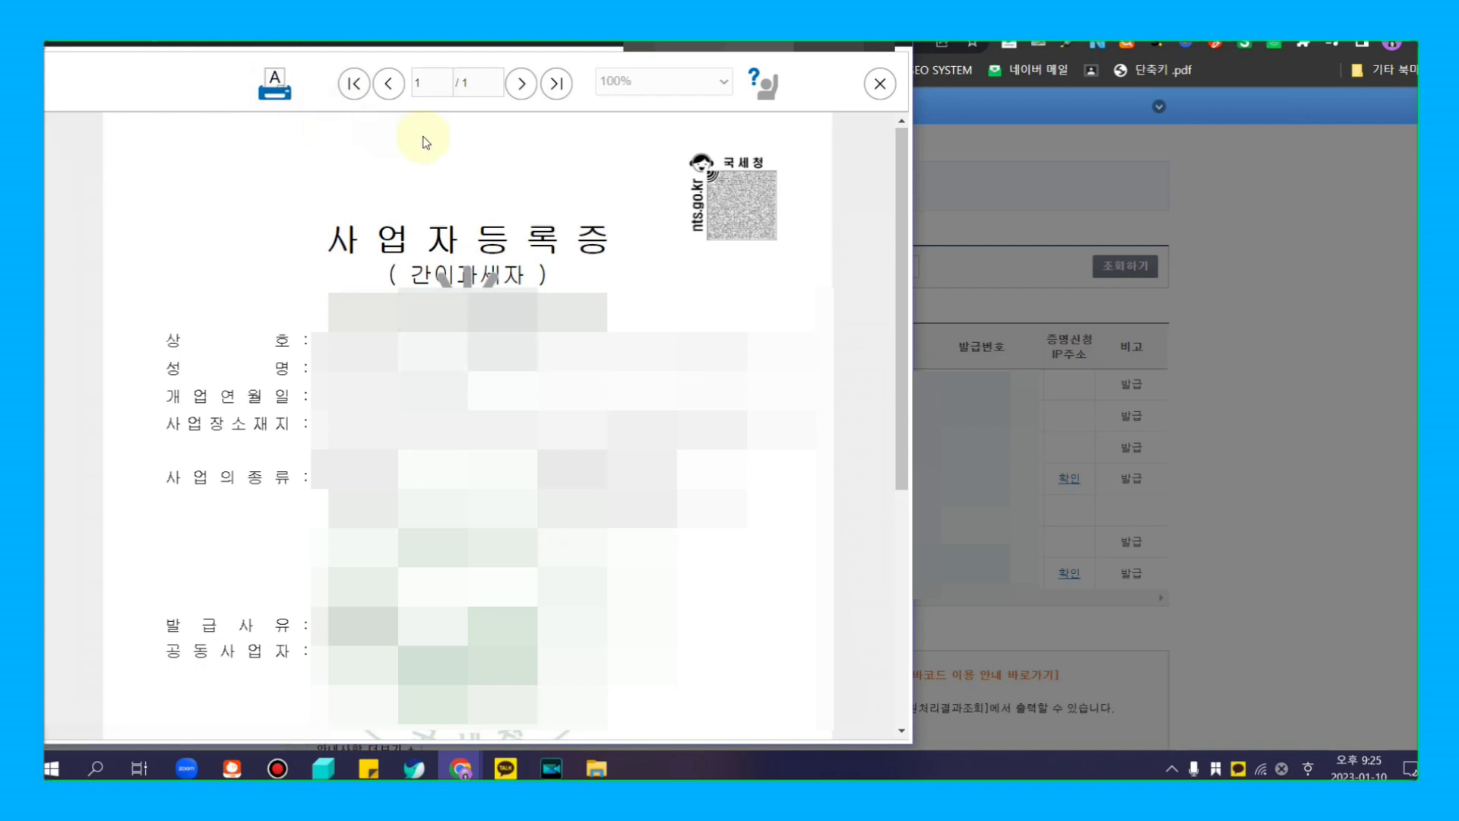
pyautogui.moveTo(658, 89)
pyautogui.mouseDown()
pyautogui.moveTo(798, 143)
pyautogui.moveTo(877, 155)
pyautogui.mouseUp()
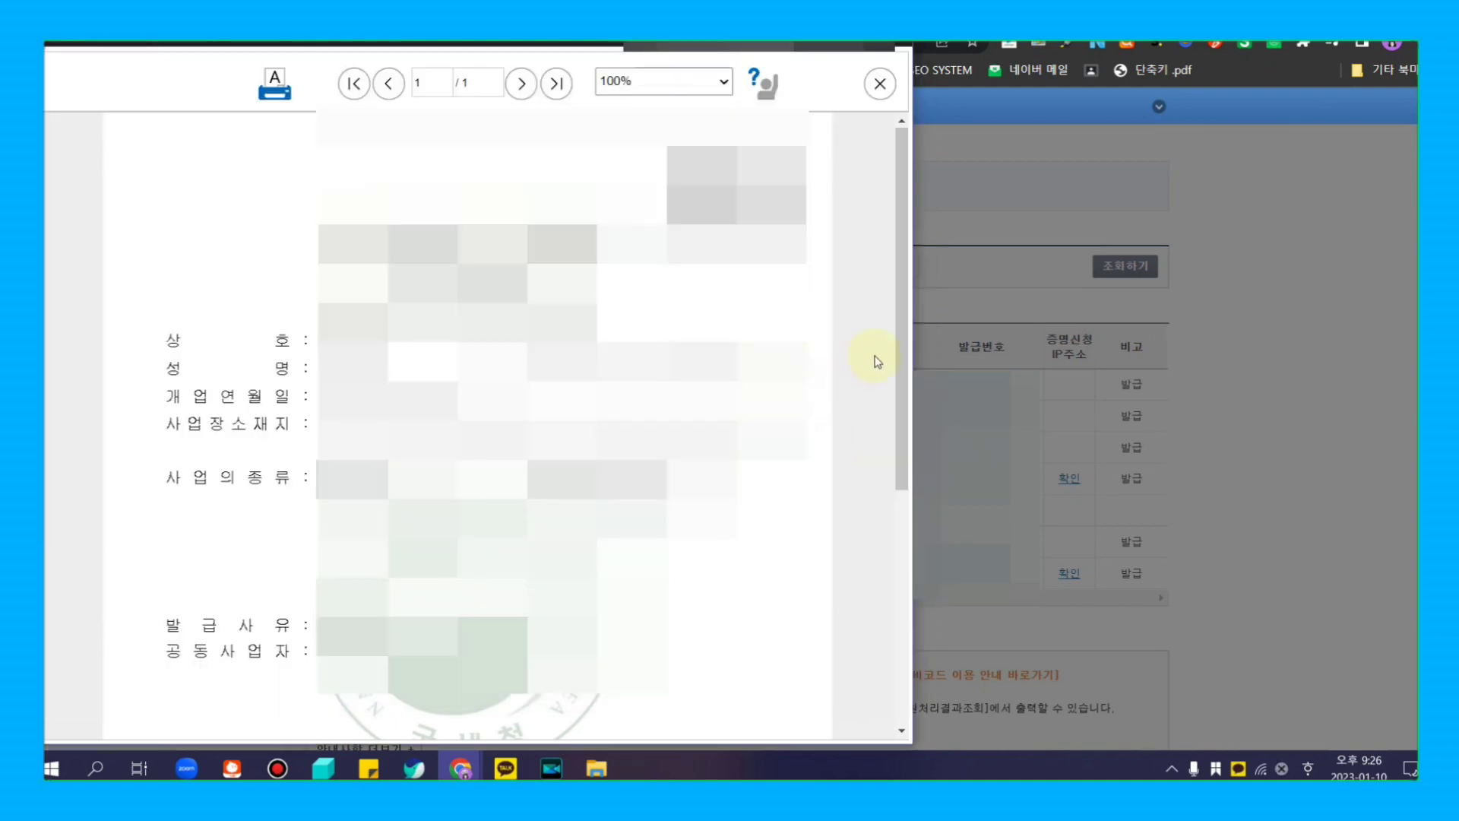
pyautogui.moveTo(898, 336)
pyautogui.mouseDown()
pyautogui.moveTo(894, 459)
pyautogui.moveTo(906, 317)
pyautogui.mouseUp()
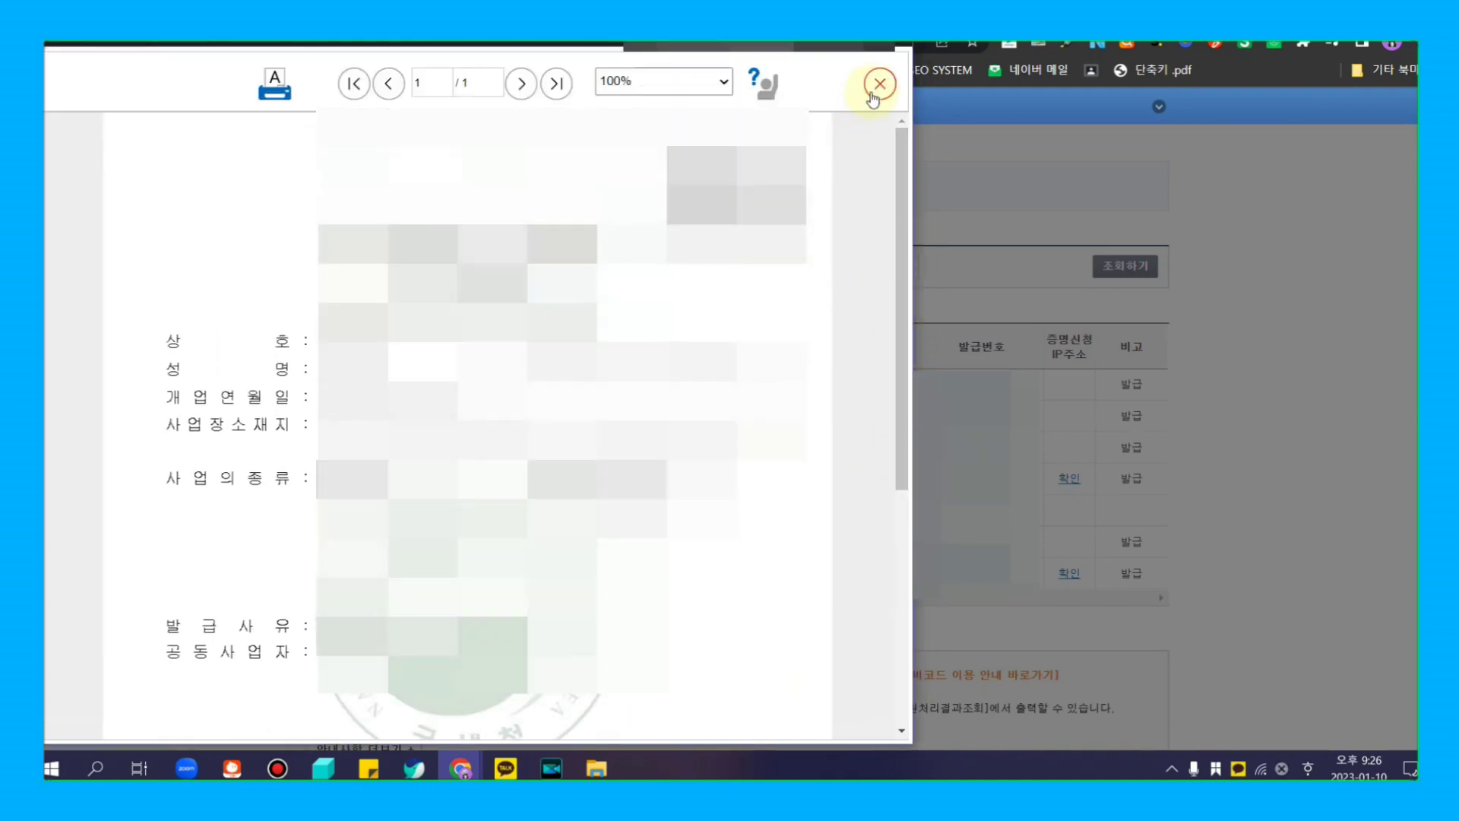
pyautogui.click(880, 83)
# Step: Search Google for "pdf jpg 변환 프로그램" and open Smallpdf's PDF JPG 변환 page
pyautogui.click(615, 46)
pyautogui.write('pdf')
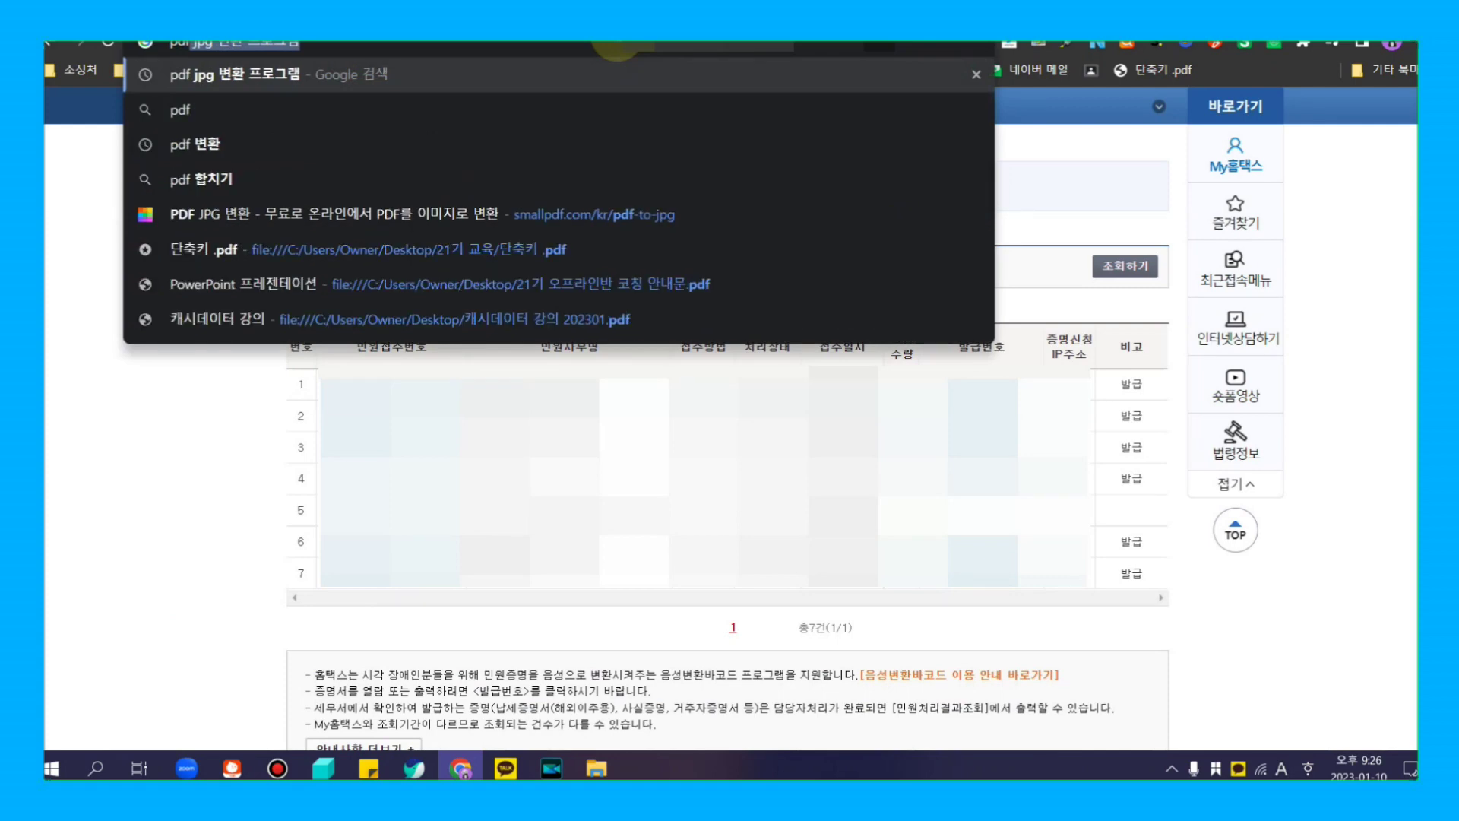
pyautogui.press('Return')
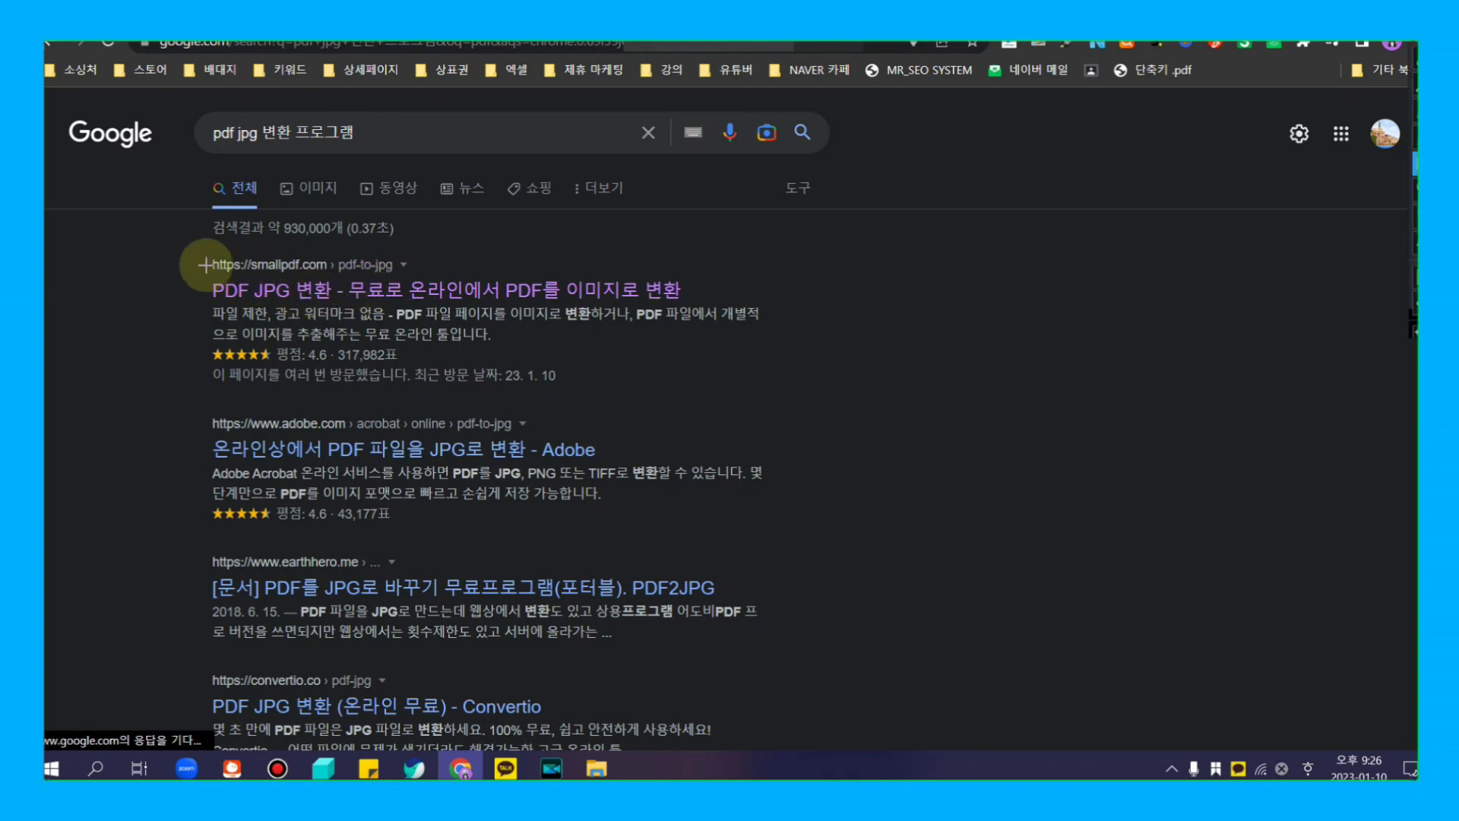
pyautogui.click(482, 301)
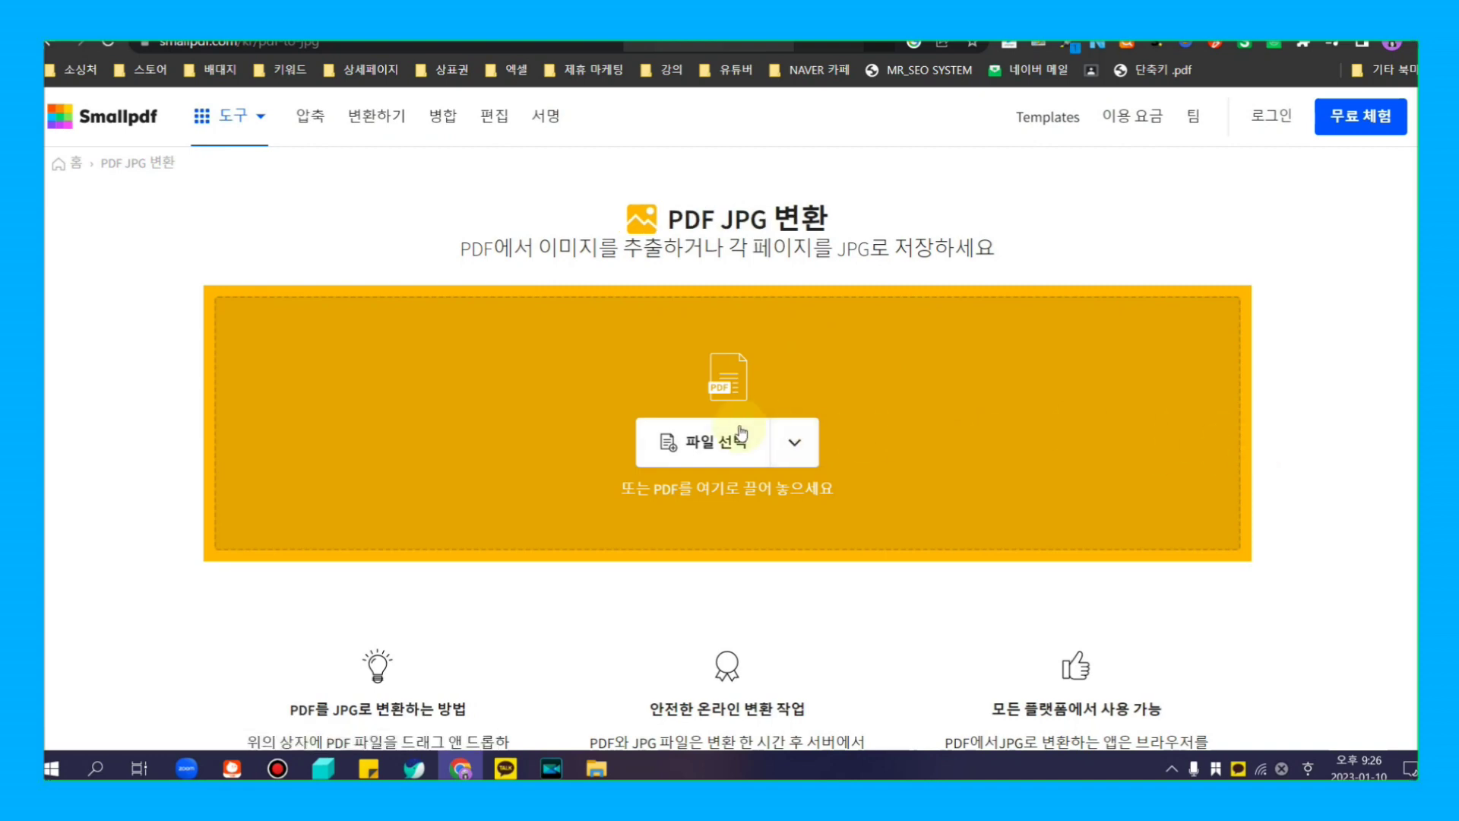
# Step: Upload 보물팸 사업자.pdf from the device to the PDF JPG converter
pyautogui.click(795, 442)
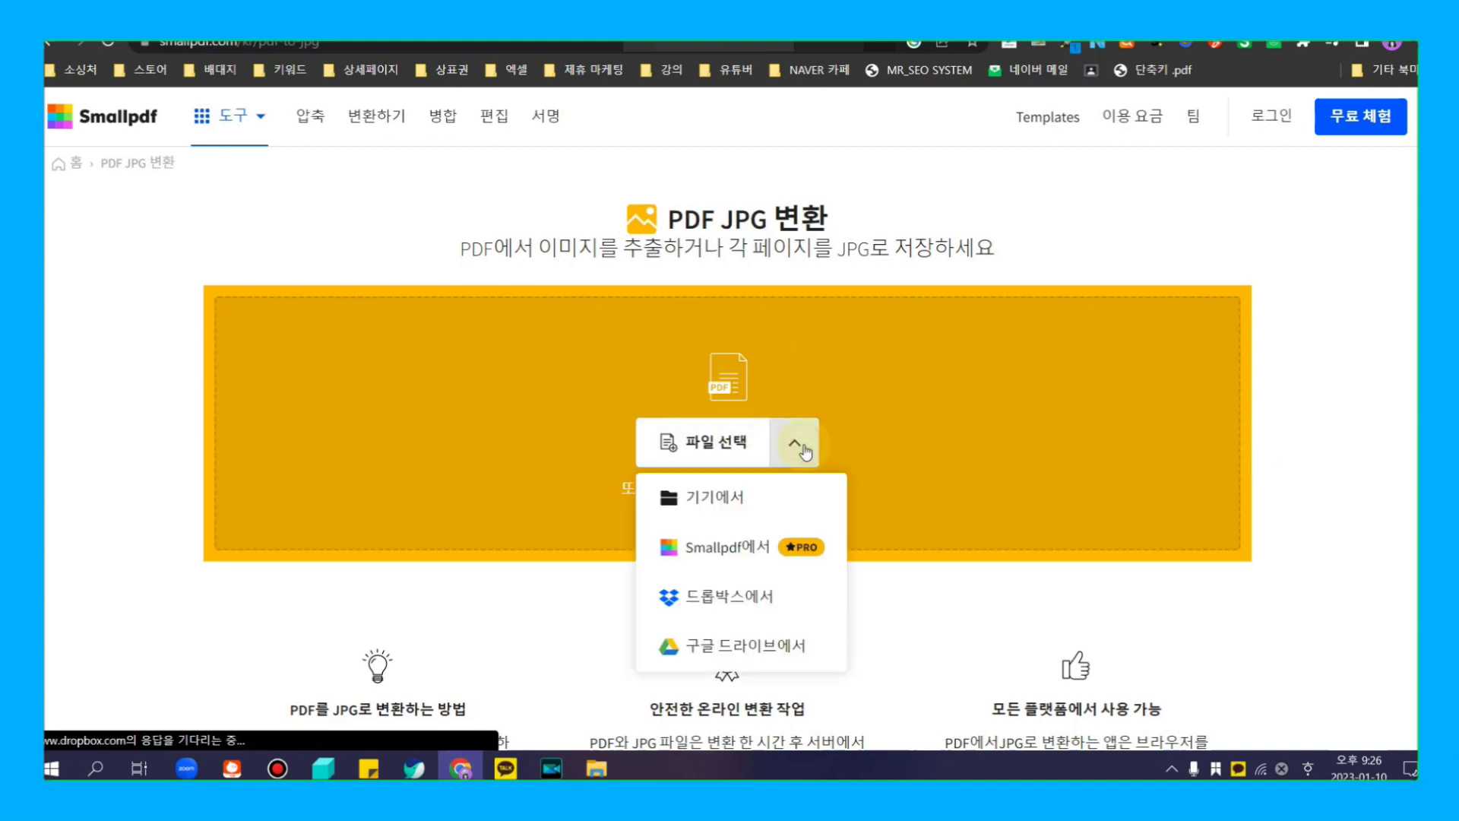
pyautogui.click(742, 497)
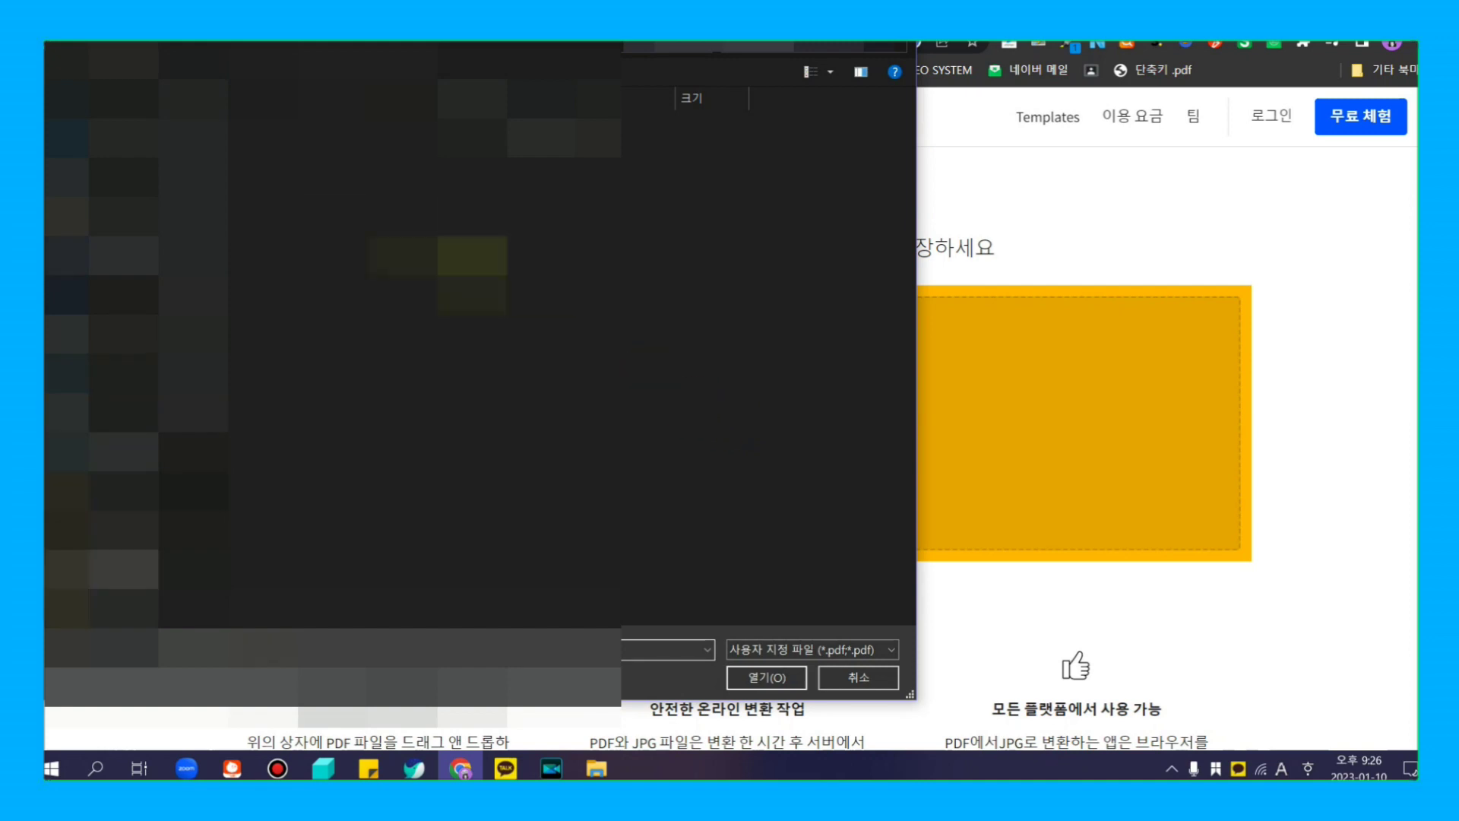
pyautogui.click(110, 102)
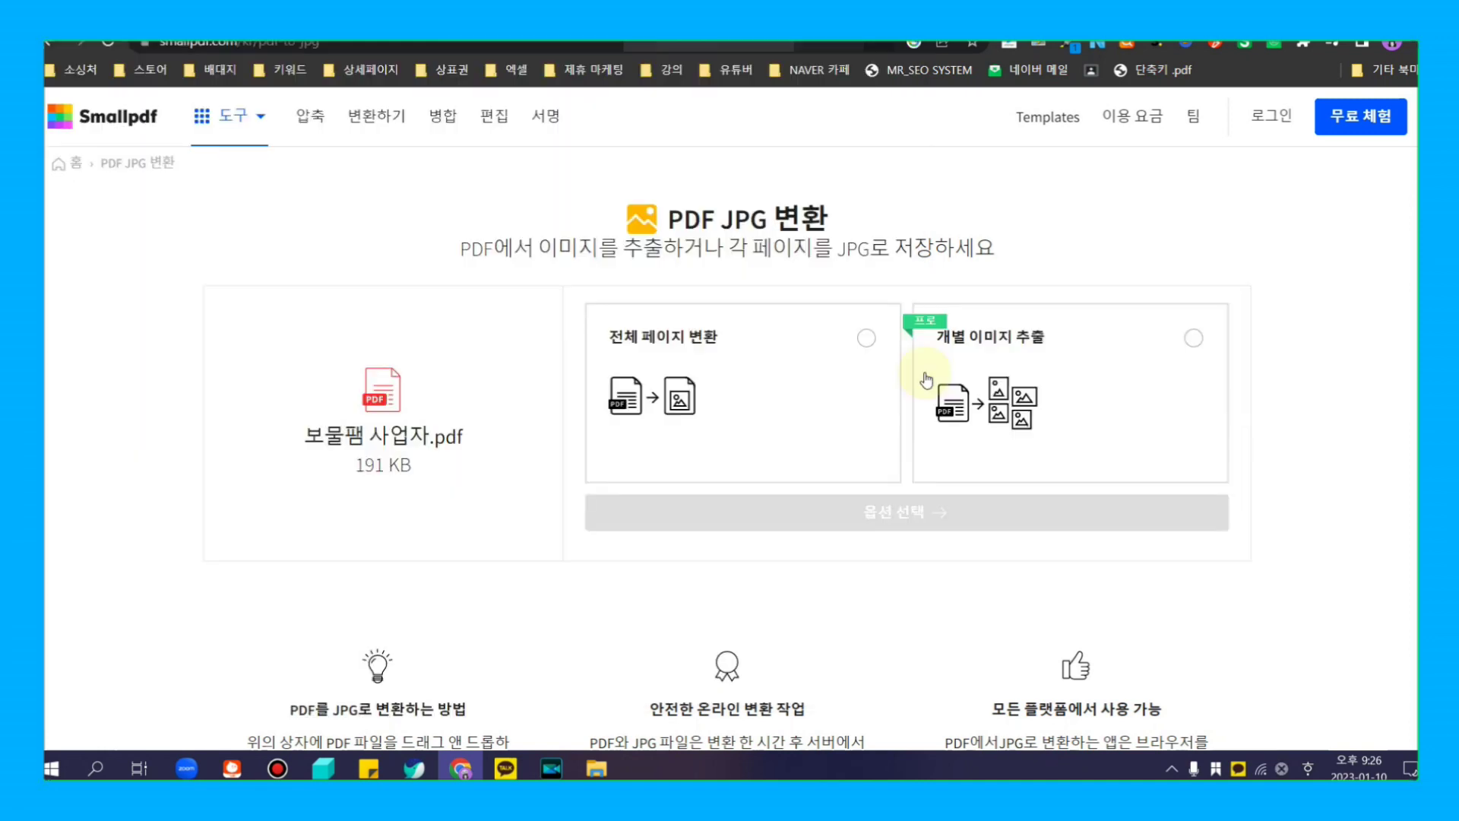
# Step: Convert the certificate PDF to JPG with the 전체 페이지 변환 option and download the converted image
pyautogui.click(682, 351)
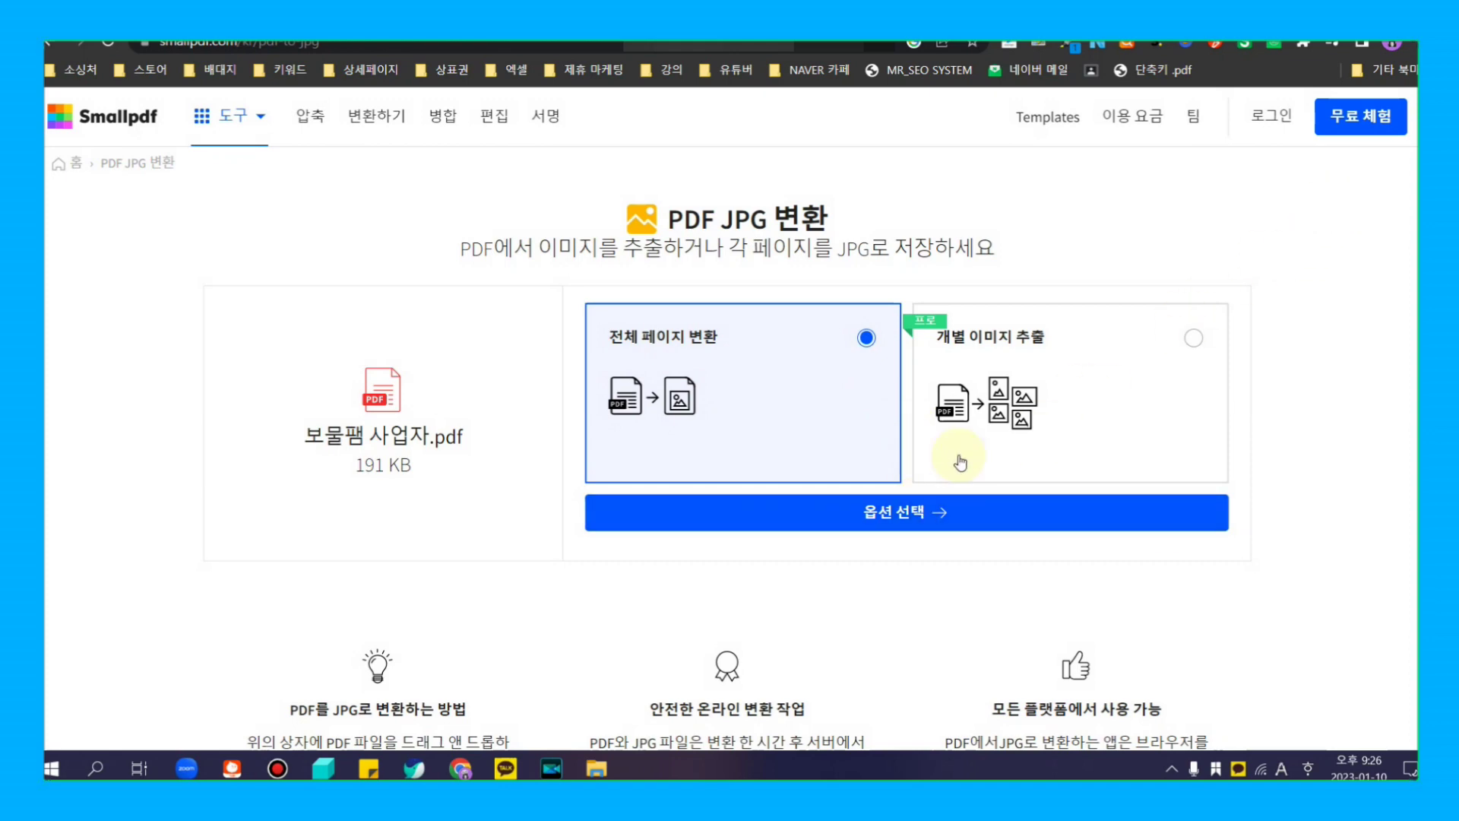
pyautogui.click(873, 506)
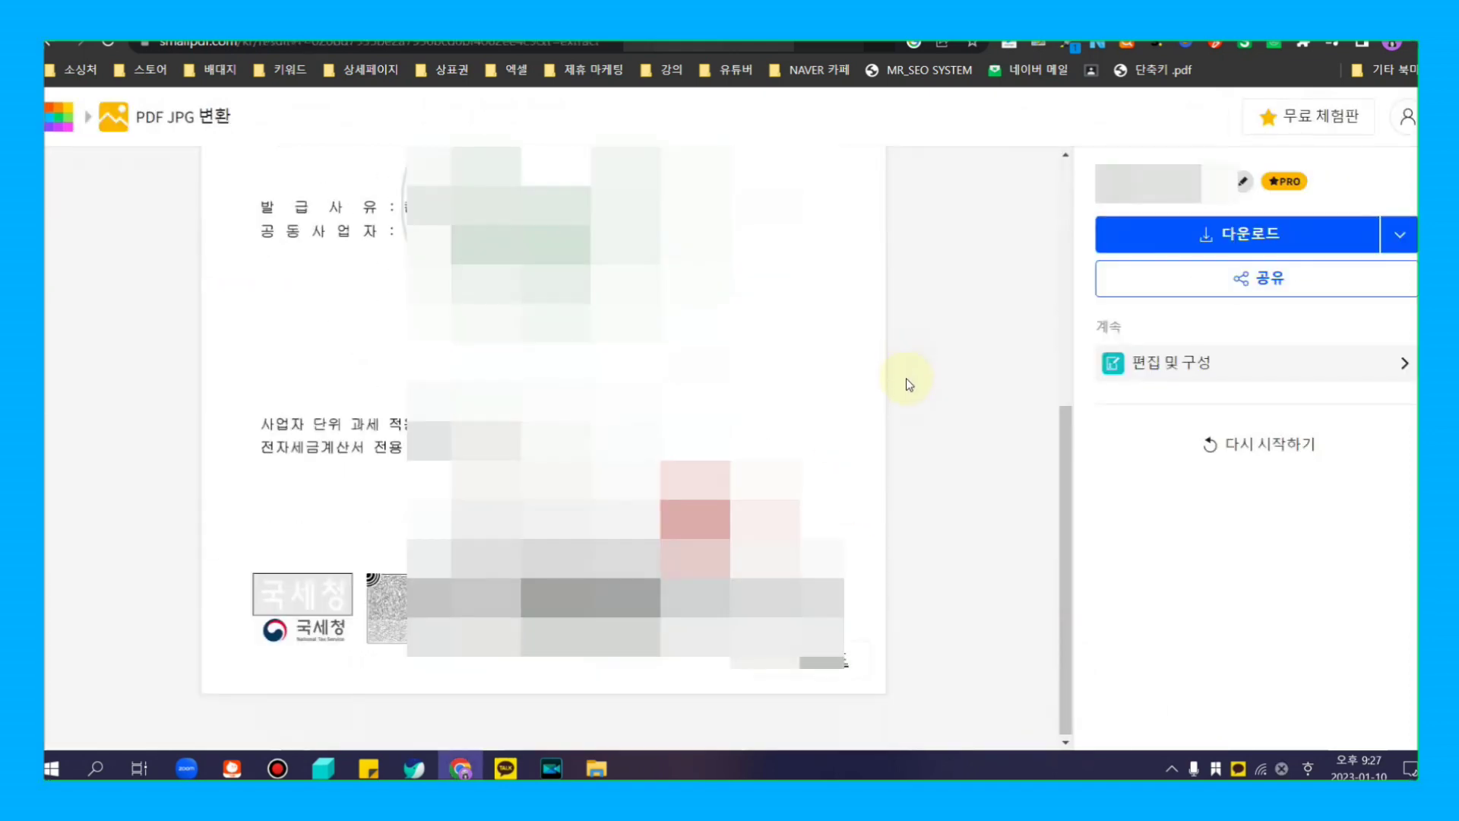
pyautogui.moveTo(1079, 187); pyautogui.dragTo(1390, 280)
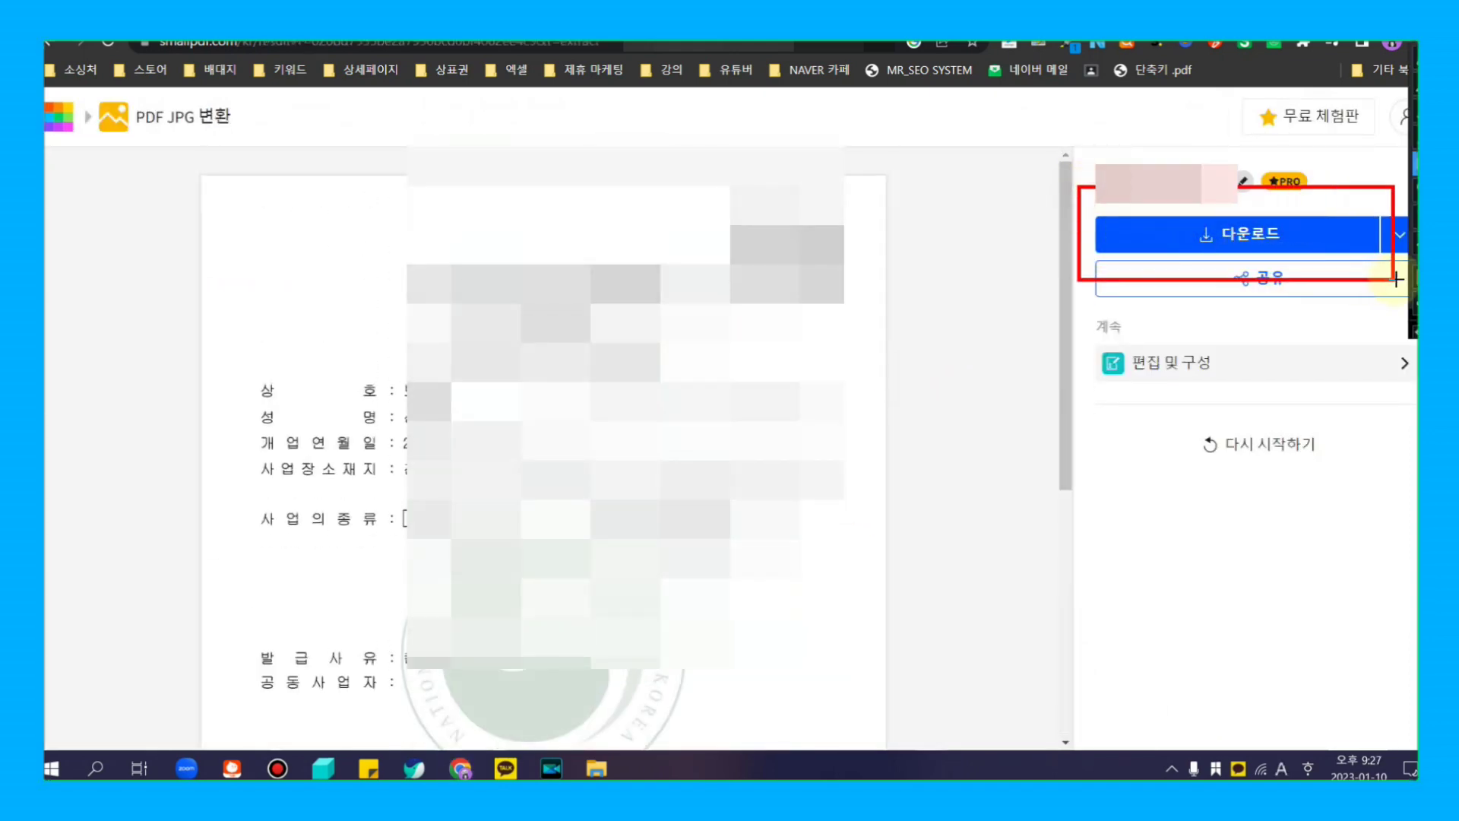
pyautogui.click(1256, 230)
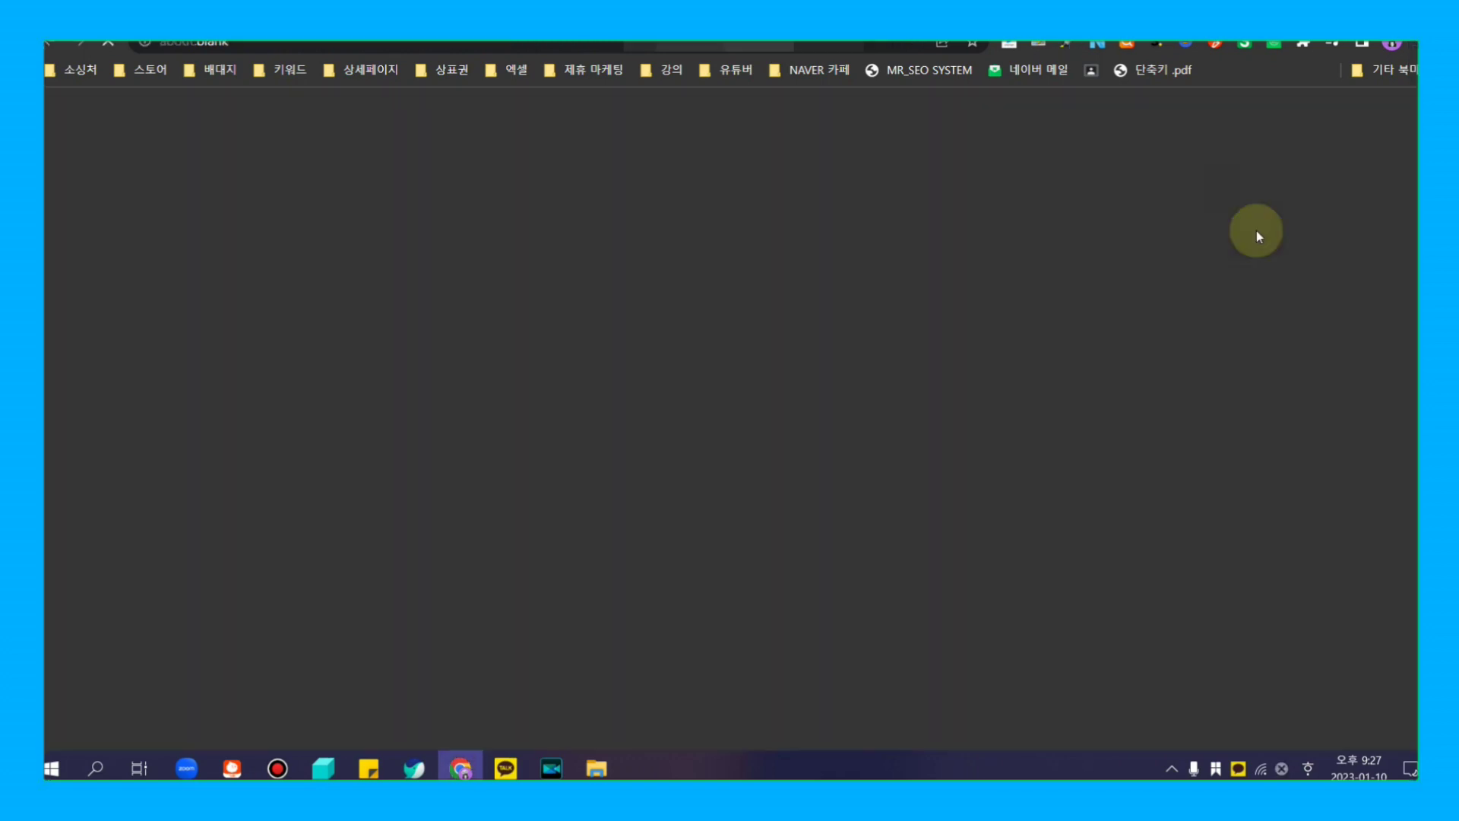